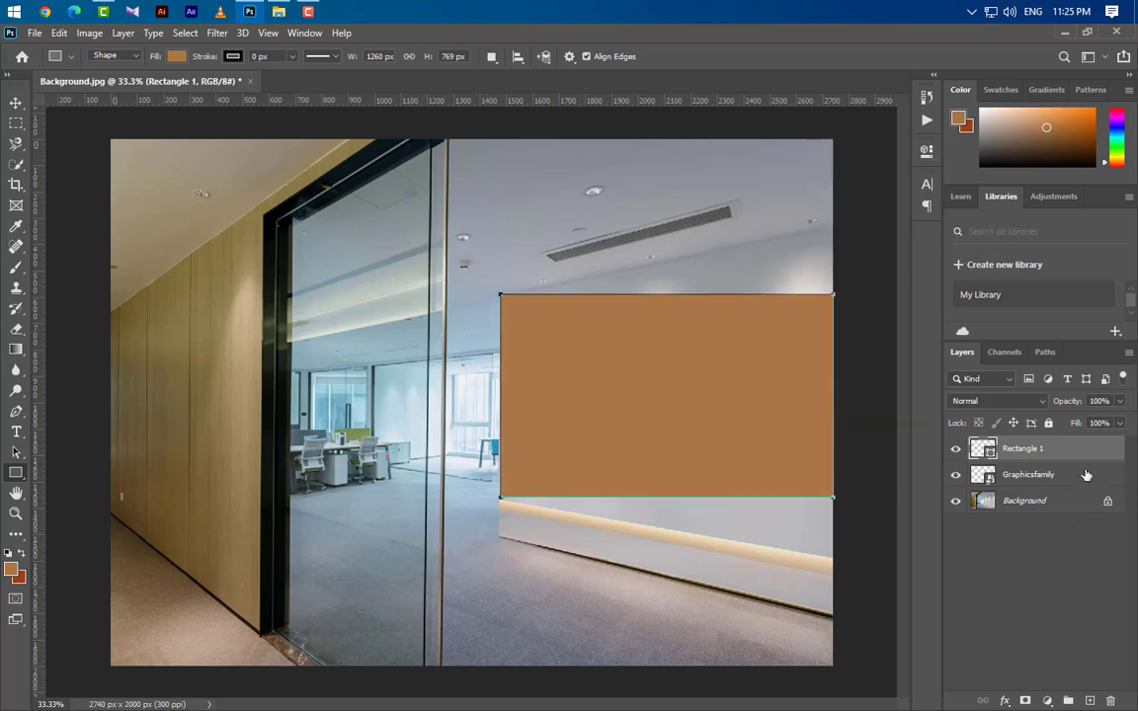
Place the Graphicsfamily logo layer above Rectangle 1, scaled to about 39.3% and centred on the brown rectangle.
{"action": "left_click_drag", "start_coordinate": [1080, 482], "coordinate": [1081, 446]}
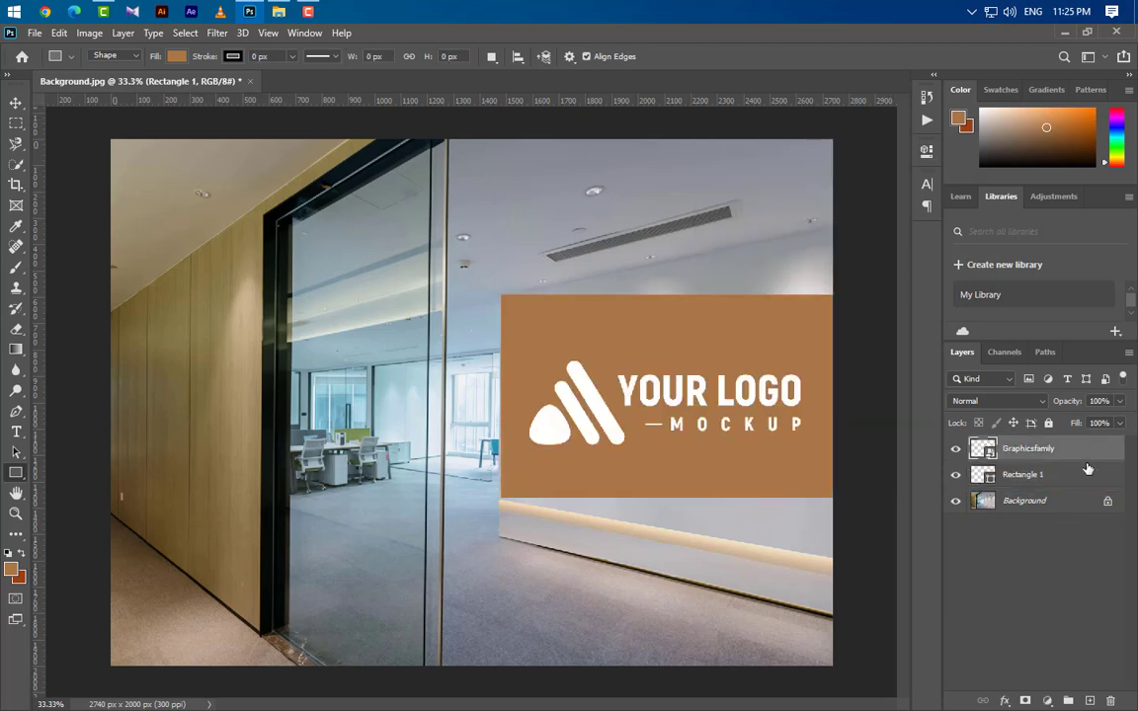
{"action": "key", "text": "ctrl+t"}
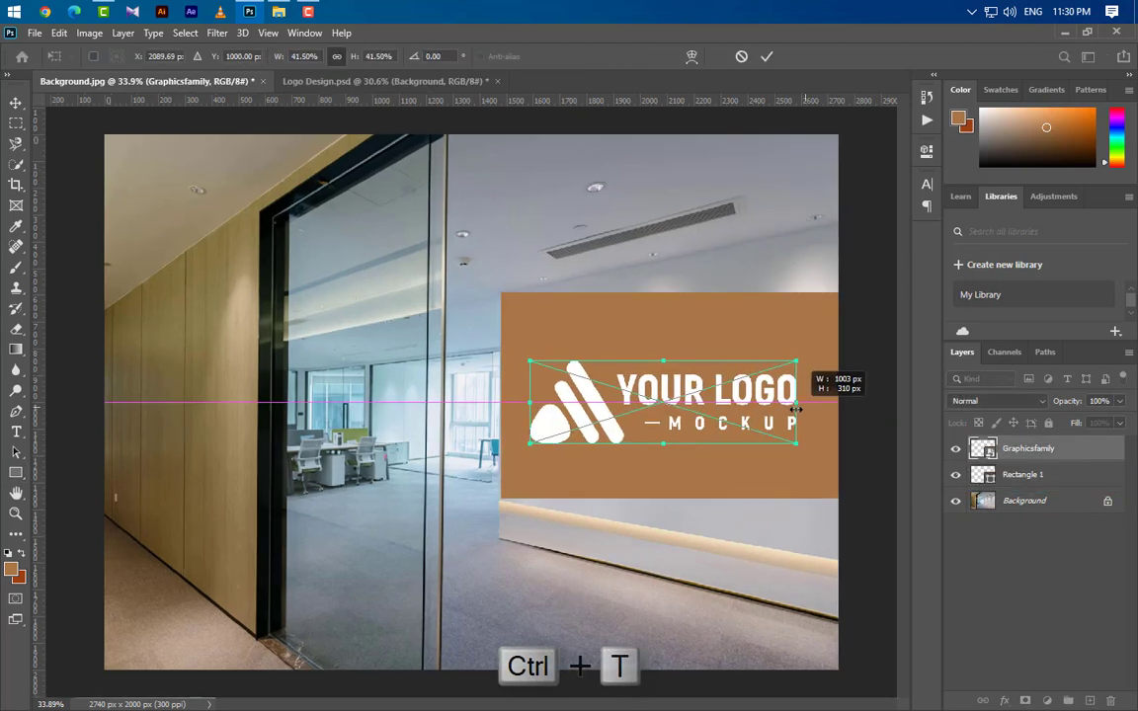
{"action": "left_click_drag", "start_coordinate": [808, 406], "coordinate": [786, 404]}
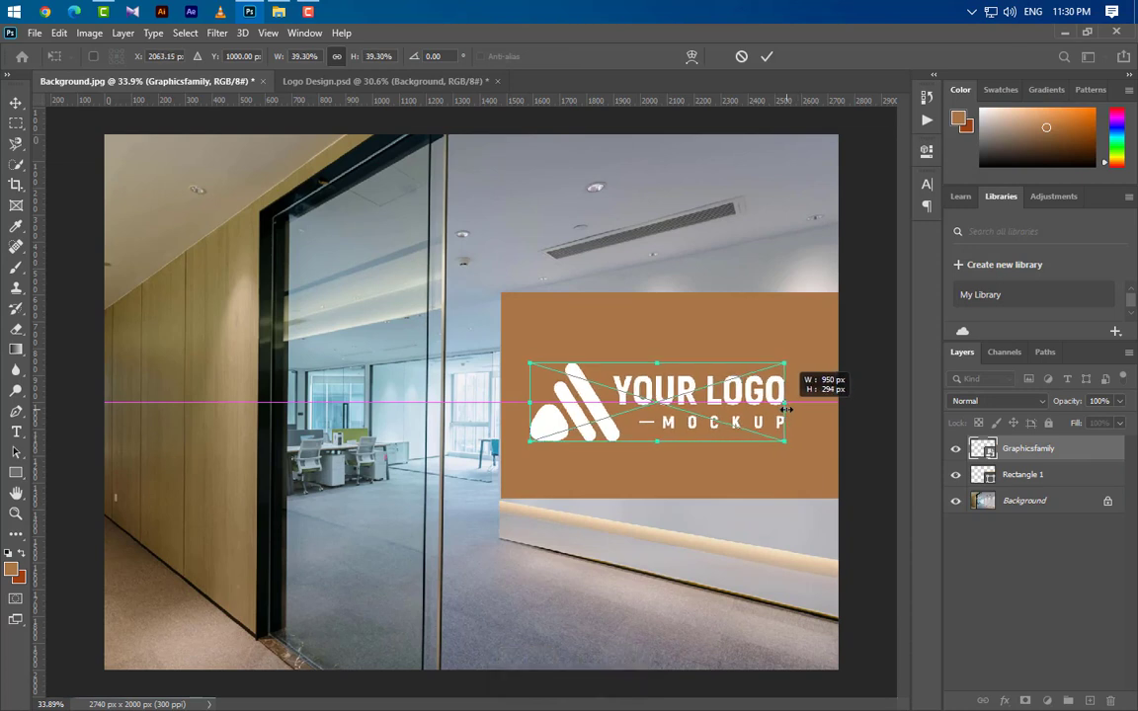
{"action": "left_click", "coordinate": [767, 57]}
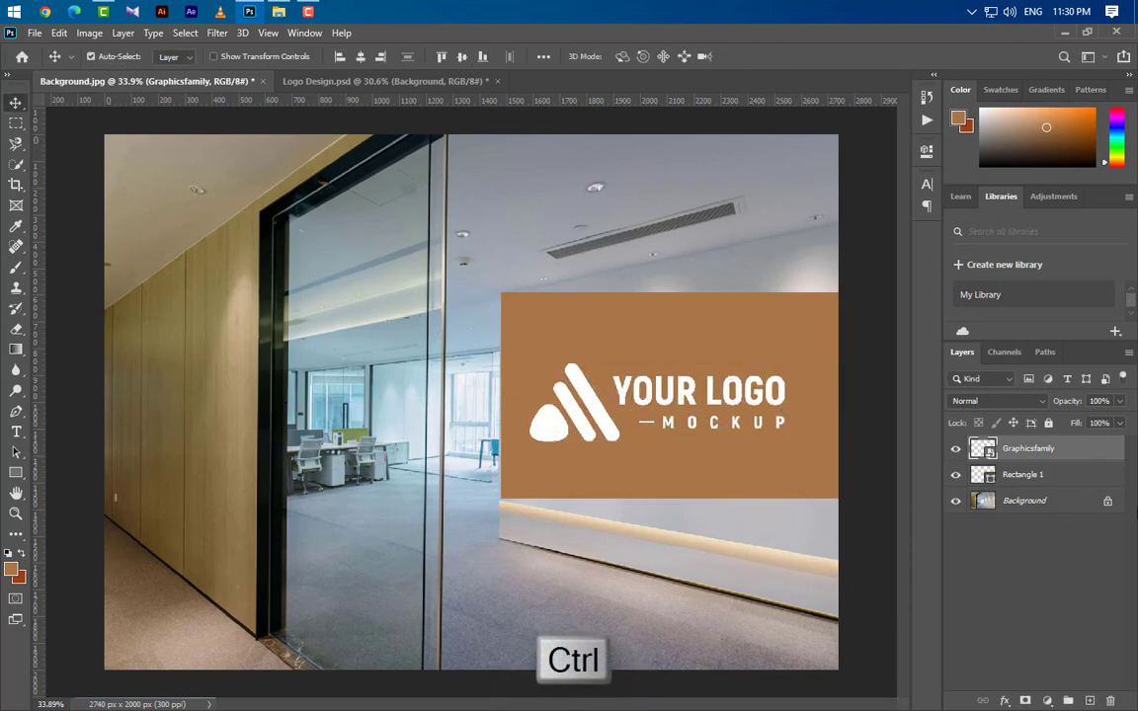
{"action": "left_click_drag", "start_coordinate": [777, 407], "coordinate": [790, 399]}
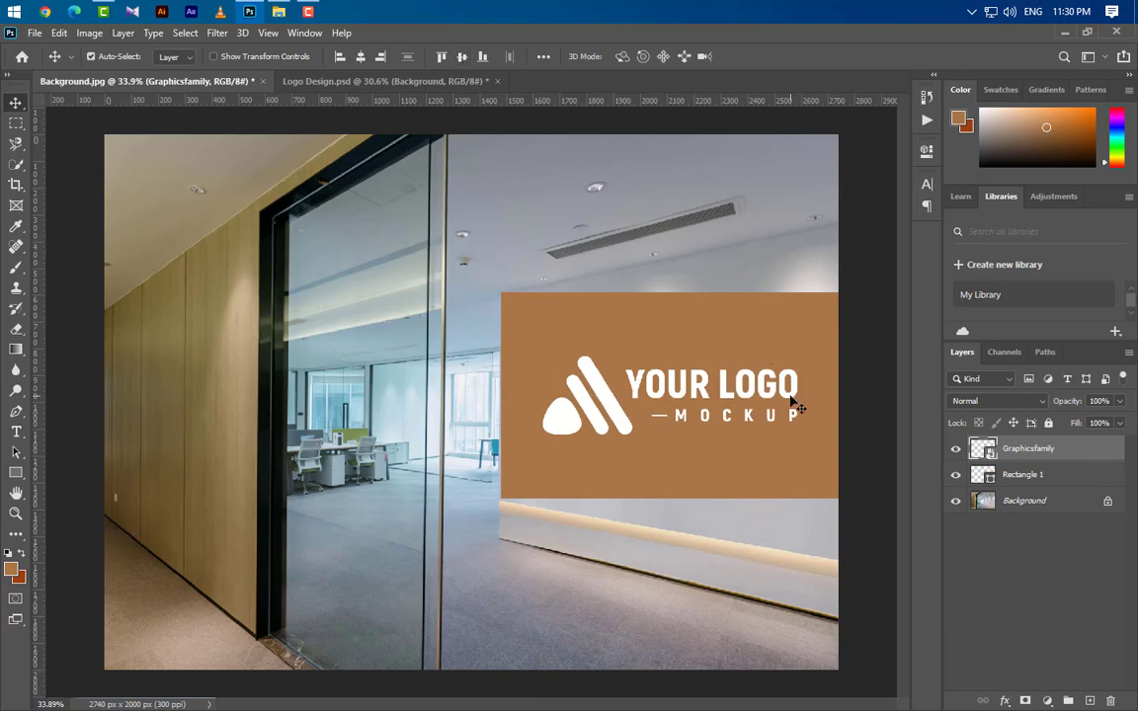
Group the Graphicsfamily and Rectangle 1 layers and lower the group's opacity to 73%.
{"action": "key", "text": "ctrl+d"}
{"action": "left_click", "coordinate": [1022, 474], "text": "ctrl"}
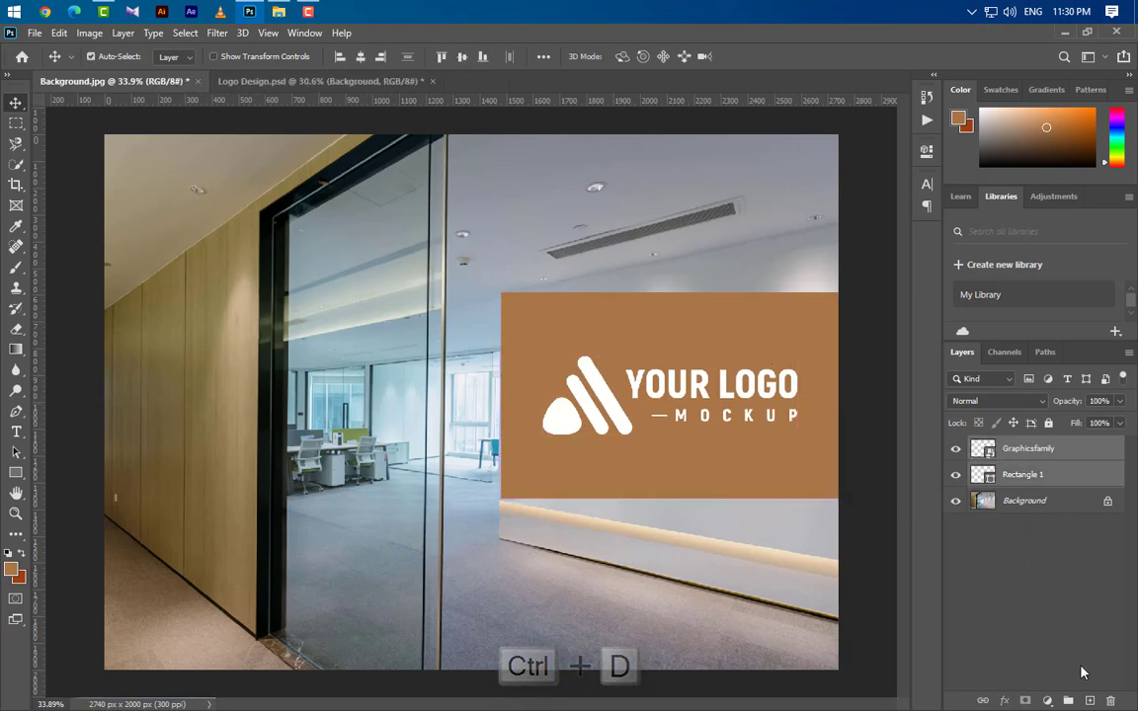
{"action": "left_click", "coordinate": [1068, 700]}
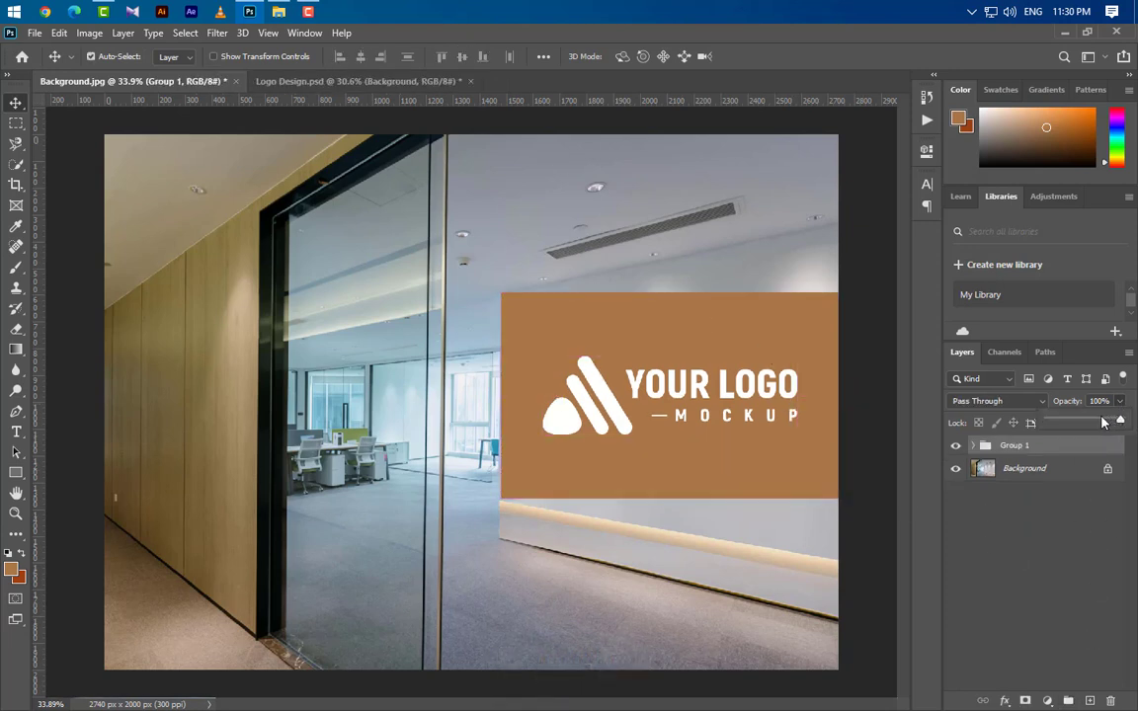
{"action": "left_click", "coordinate": [1104, 423]}
Apply a Perspective transform to Group 1, stretching its right edge vertically to follow the office wall.
{"action": "key", "text": "ctrl+t"}
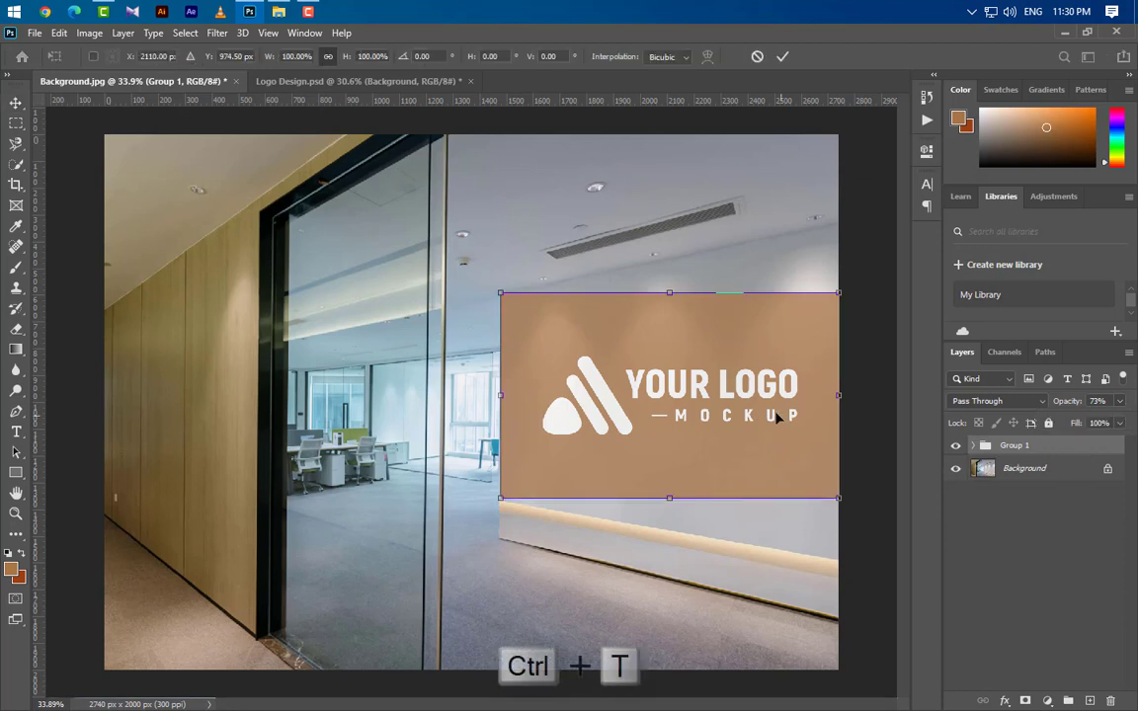
{"action": "right_click", "coordinate": [777, 418]}
{"action": "left_click", "coordinate": [834, 498]}
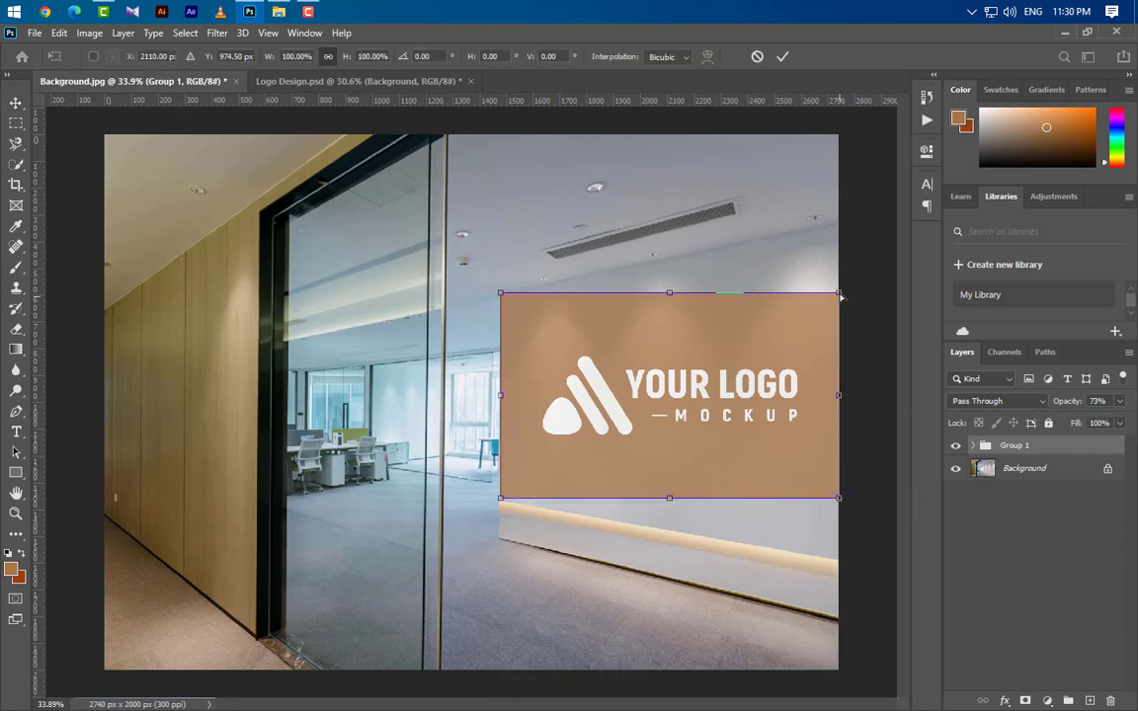
{"action": "left_click_drag", "start_coordinate": [840, 296], "coordinate": [840, 223]}
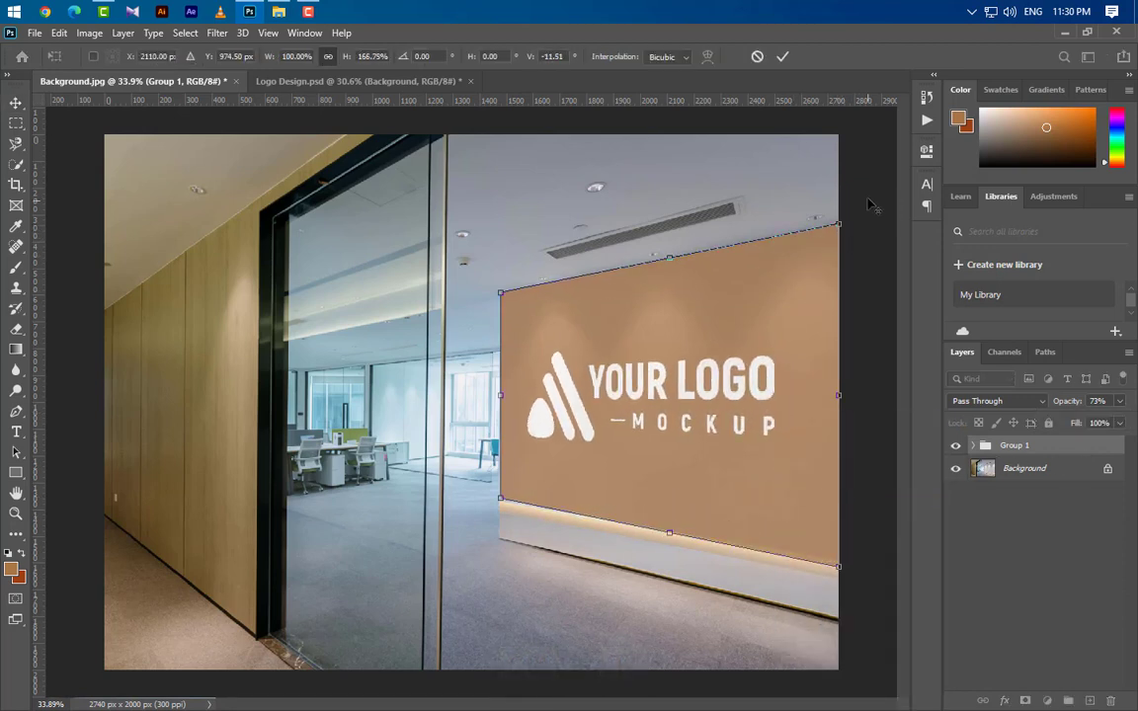
Distort the group's upper and lower right corners to align exactly with the wall's ceiling line and the light strip.
{"action": "scroll", "coordinate": [869, 203], "scroll_direction": "up", "scroll_amount": 10}
{"action": "right_click", "coordinate": [848, 289]}
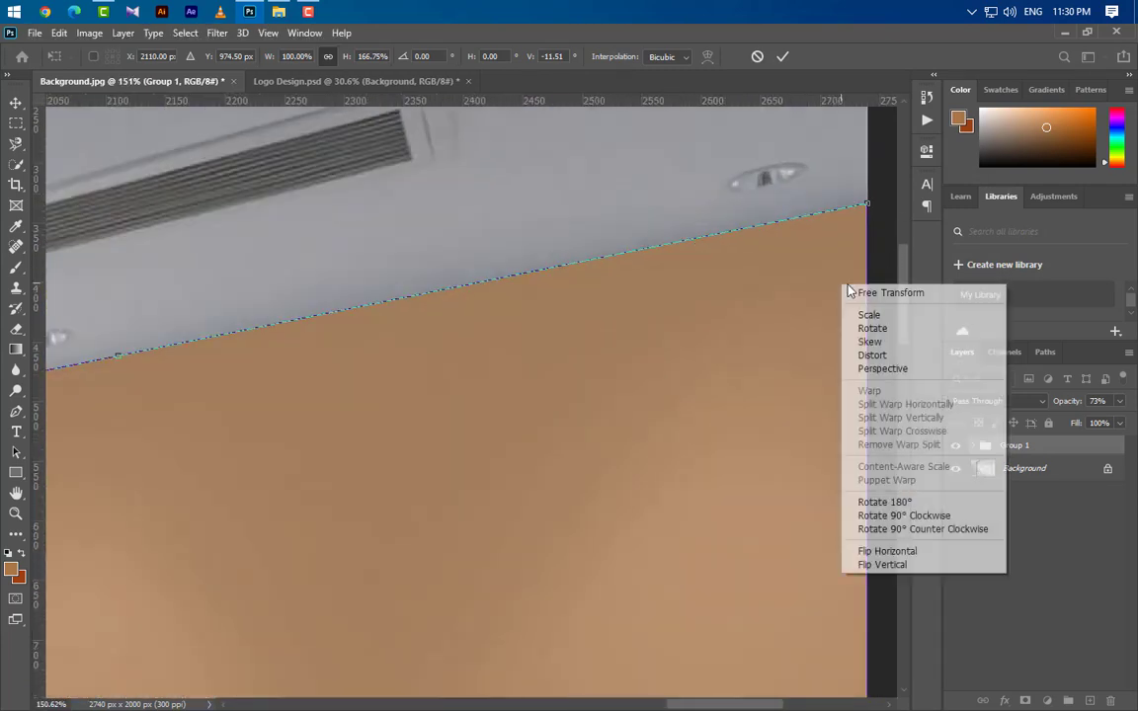
{"action": "left_click", "coordinate": [872, 355]}
{"action": "mouse_move", "coordinate": [866, 204]}
{"action": "left_mouse_down"}
{"action": "mouse_move", "coordinate": [869, 219]}
{"action": "mouse_move", "coordinate": [869, 204]}
{"action": "left_mouse_up"}
{"action": "scroll", "coordinate": [777, 307], "scroll_direction": "down", "scroll_amount": 1}
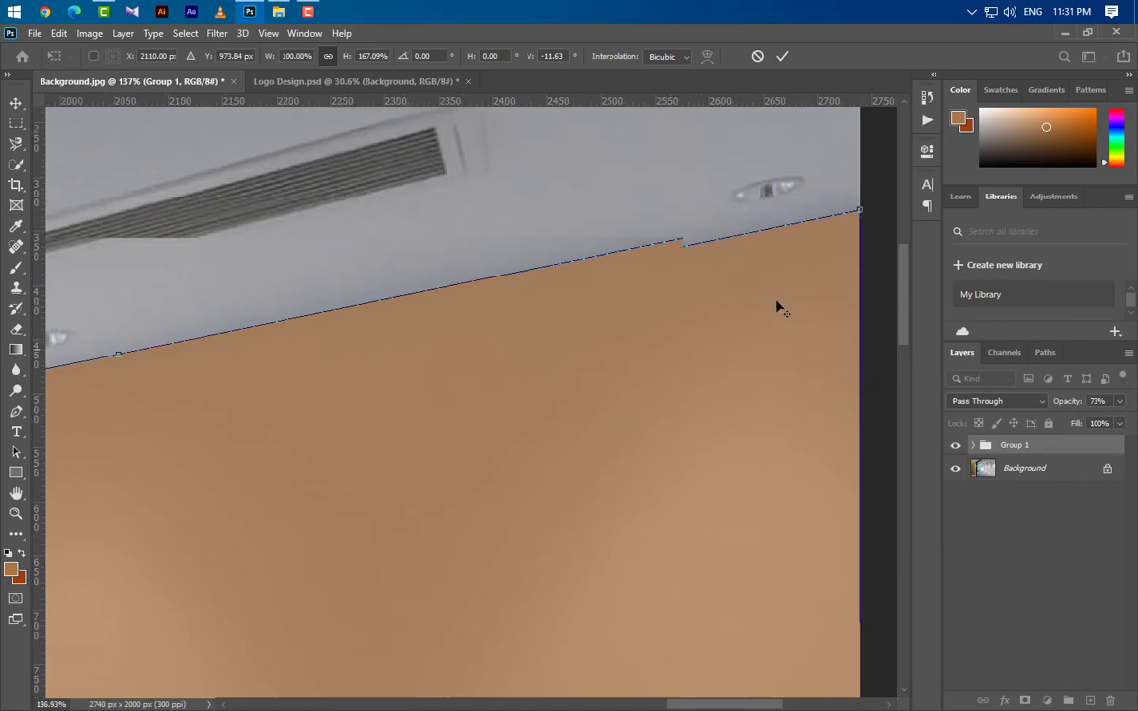
{"action": "scroll", "coordinate": [777, 307], "scroll_direction": "down", "scroll_amount": 12}
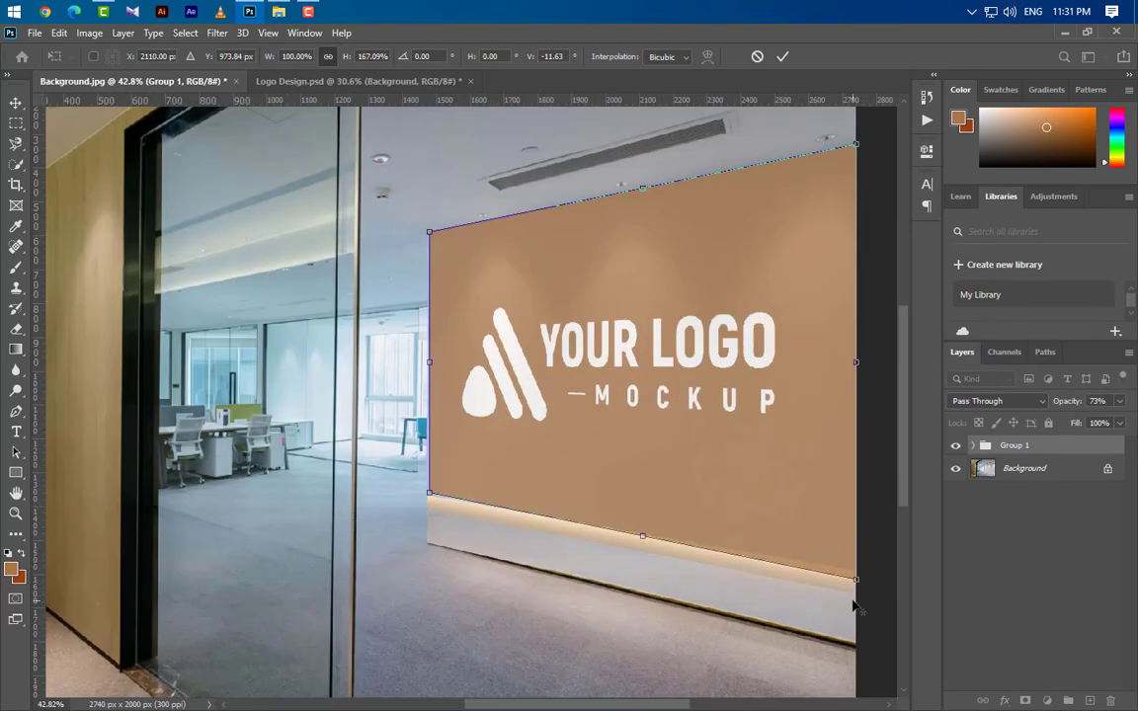
{"action": "scroll", "coordinate": [855, 607], "scroll_direction": "up", "scroll_amount": 10}
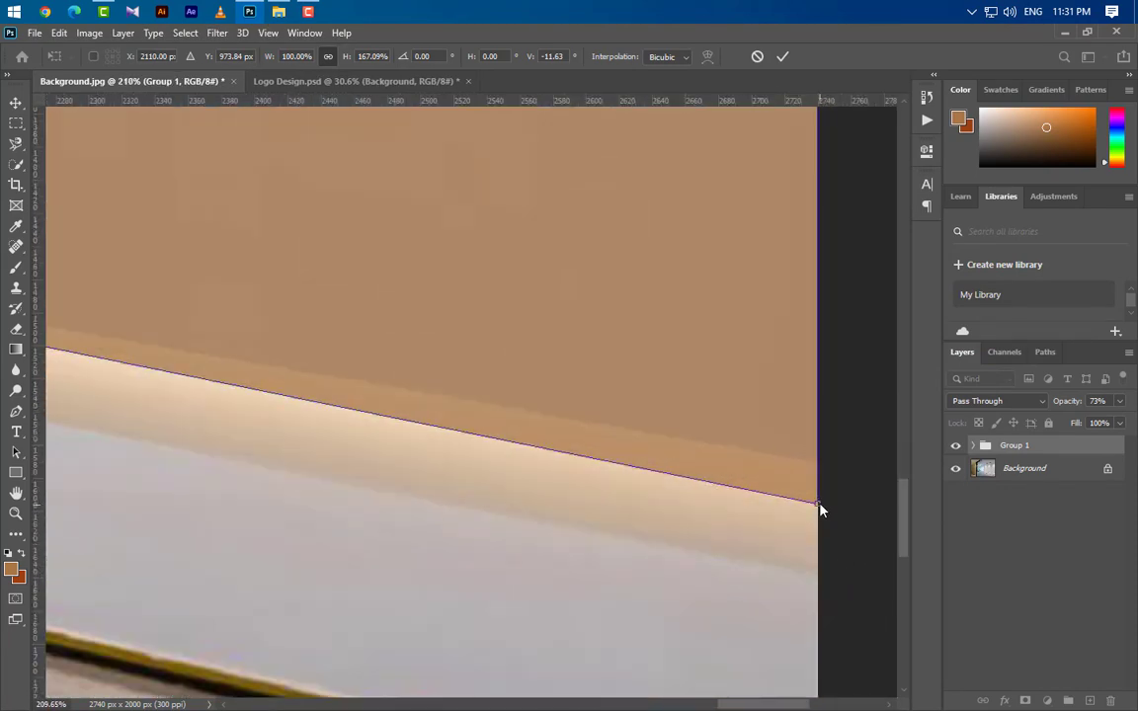
{"action": "left_click_drag", "start_coordinate": [820, 509], "coordinate": [819, 465]}
Distort the group's lower and upper left corners to match the wall's left edge and apply the transform.
{"action": "scroll", "coordinate": [807, 528], "scroll_direction": "down", "scroll_amount": 8}
{"action": "scroll", "coordinate": [242, 472], "scroll_direction": "up", "scroll_amount": 6}
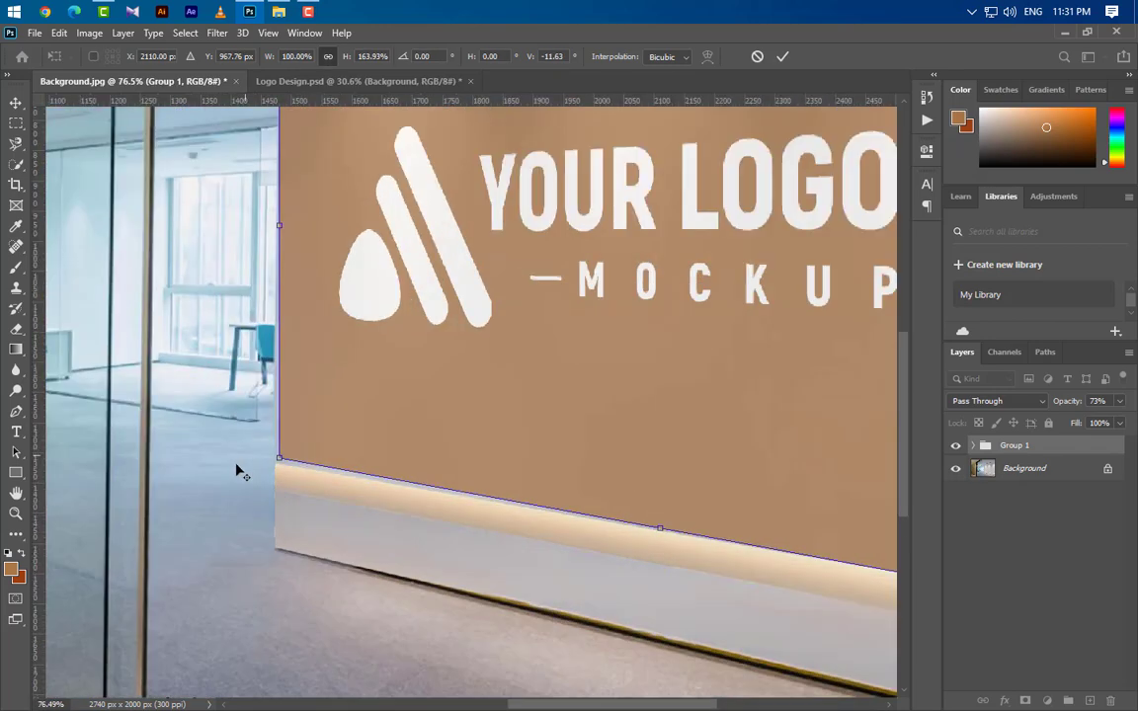
{"action": "scroll", "coordinate": [242, 472], "scroll_direction": "up", "scroll_amount": 7}
{"action": "left_click_drag", "start_coordinate": [317, 432], "coordinate": [298, 453]}
{"action": "scroll", "coordinate": [350, 621], "scroll_direction": "down", "scroll_amount": 2}
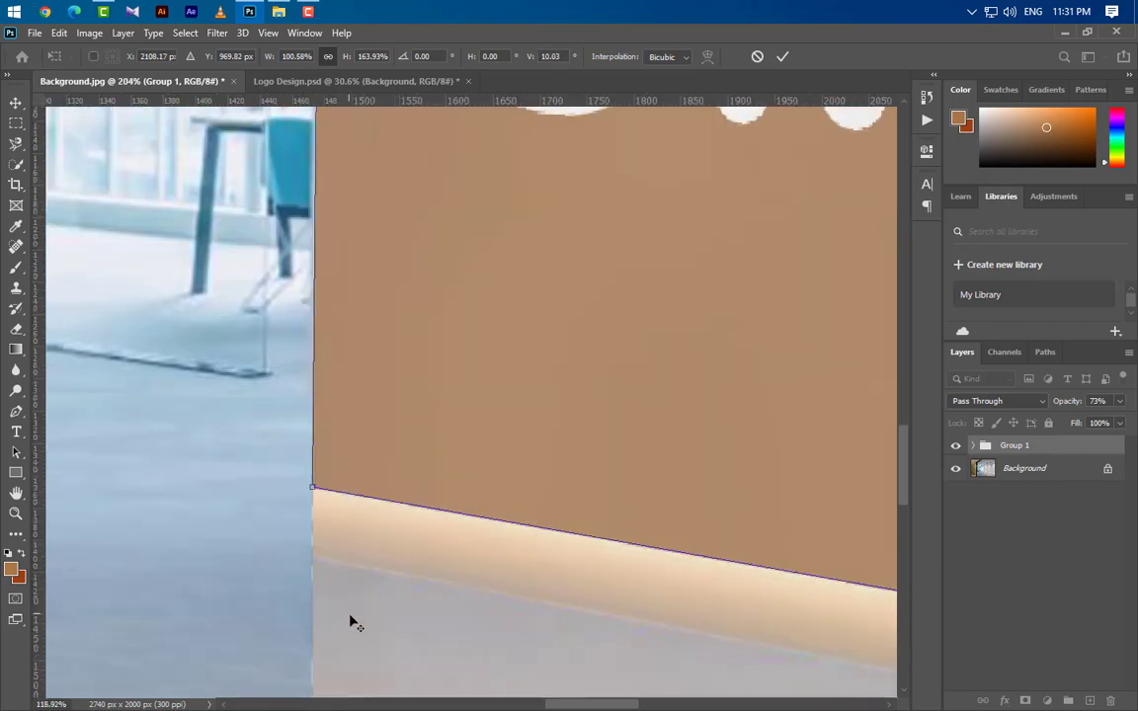
{"action": "scroll", "coordinate": [350, 622], "scroll_direction": "down", "scroll_amount": 4}
{"action": "scroll", "coordinate": [338, 262], "scroll_direction": "up", "scroll_amount": 4}
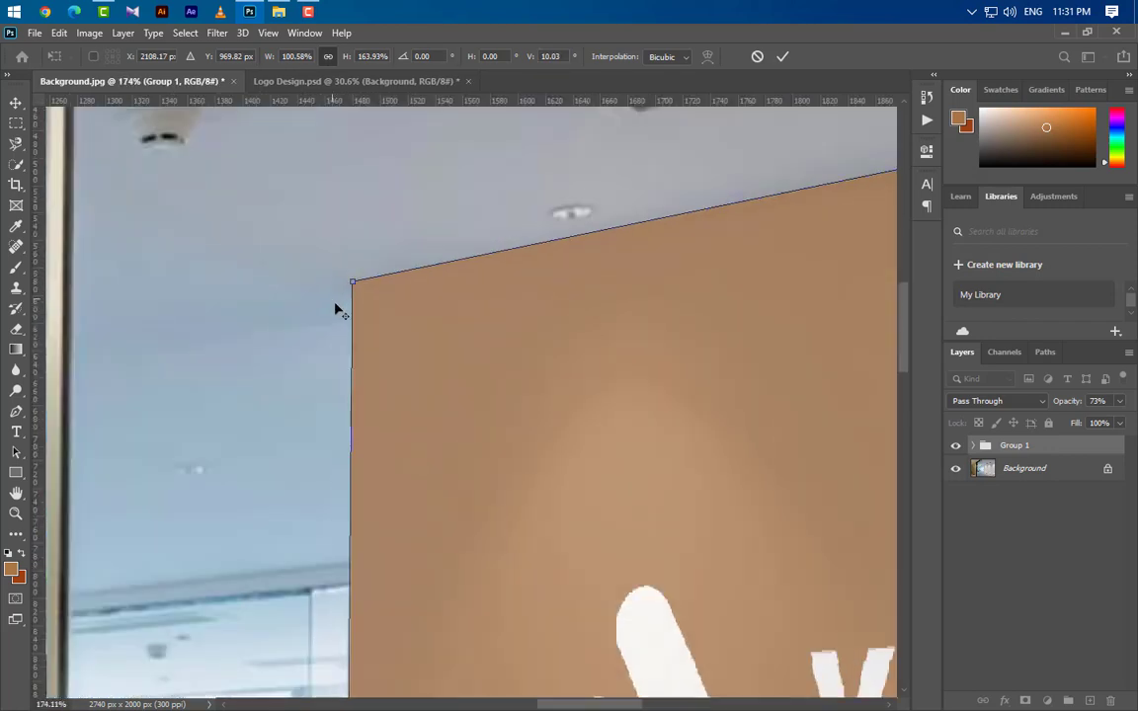
{"action": "mouse_move", "coordinate": [353, 291]}
{"action": "left_mouse_down"}
{"action": "mouse_move", "coordinate": [351, 349]}
{"action": "mouse_move", "coordinate": [351, 292]}
{"action": "left_mouse_up"}
{"action": "scroll", "coordinate": [422, 348], "scroll_direction": "down", "scroll_amount": 6}
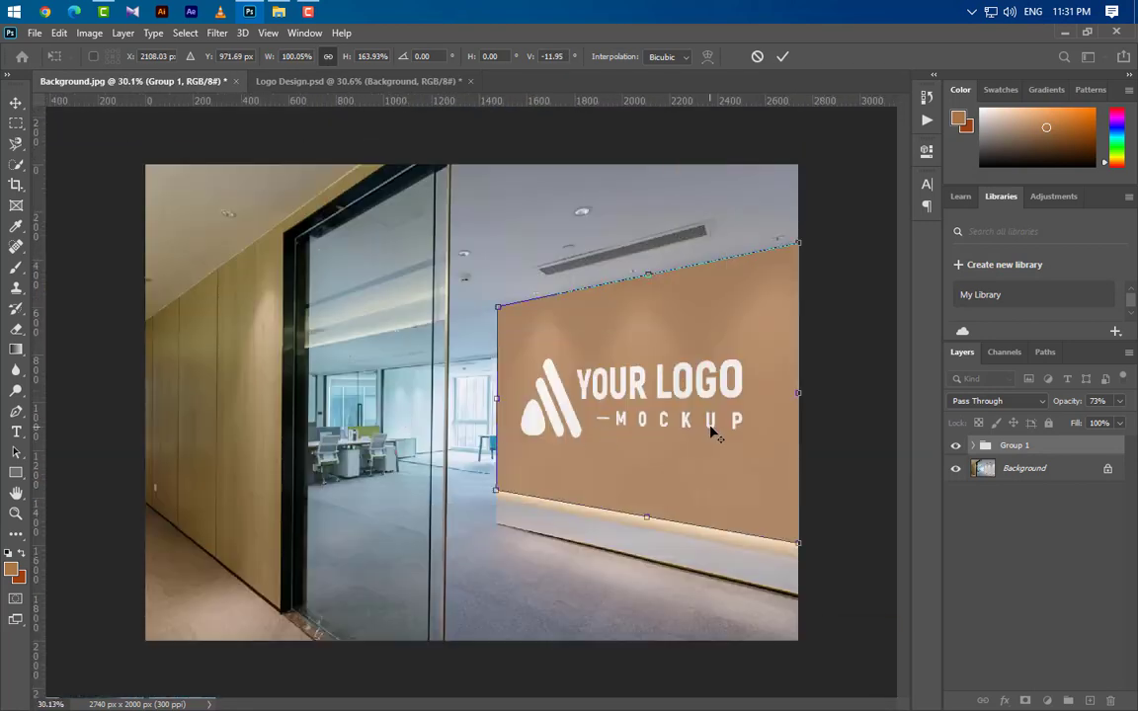
{"action": "key", "text": "Return"}
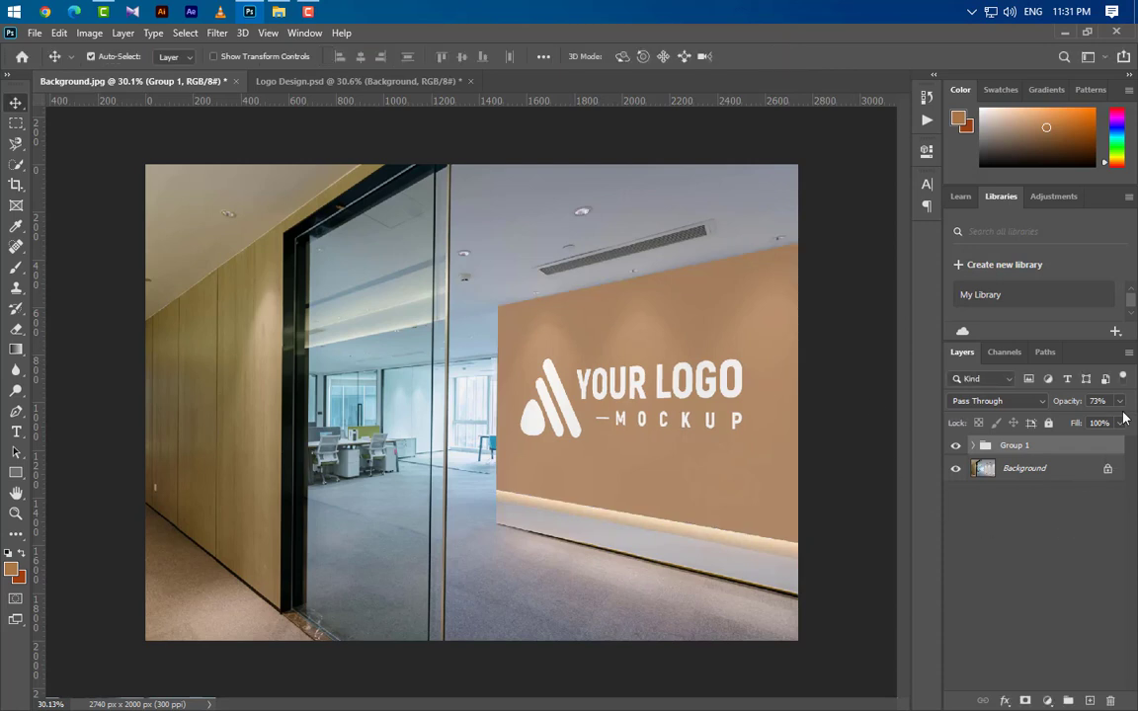
Restore Group 1's opacity to 100% and remove the group while keeping its layers.
{"action": "left_click", "coordinate": [1120, 402]}
{"action": "left_click_drag", "start_coordinate": [1106, 420], "coordinate": [1132, 421]}
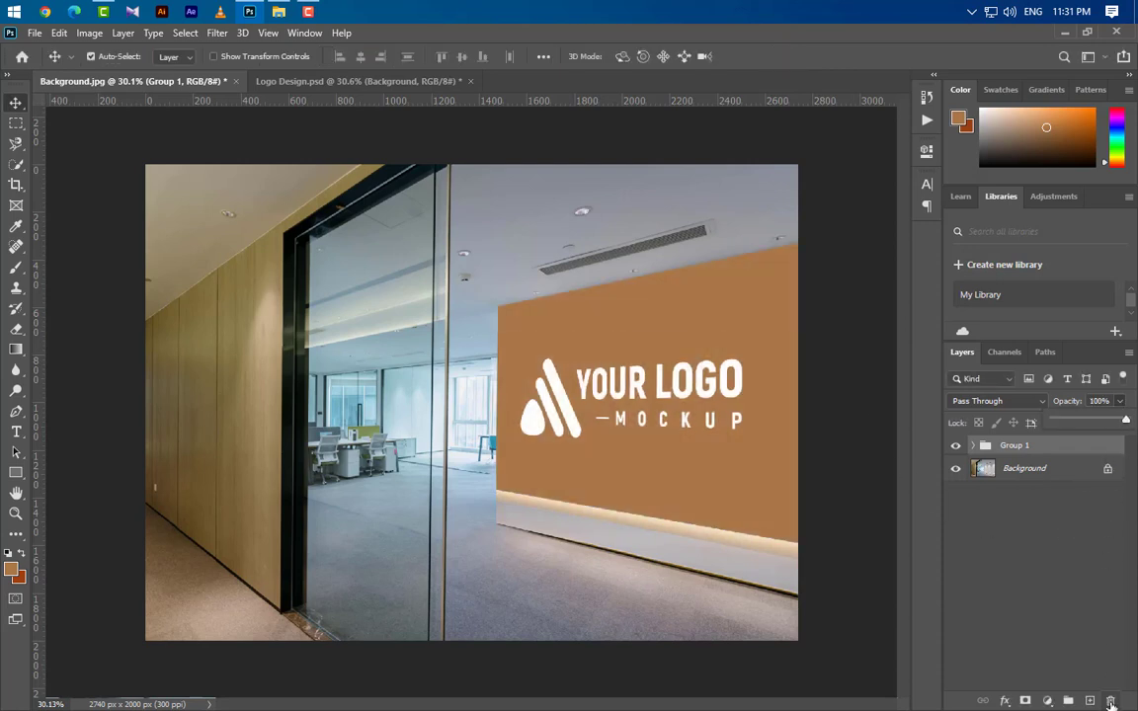
{"action": "left_click", "coordinate": [1110, 701]}
{"action": "left_click", "coordinate": [666, 289]}
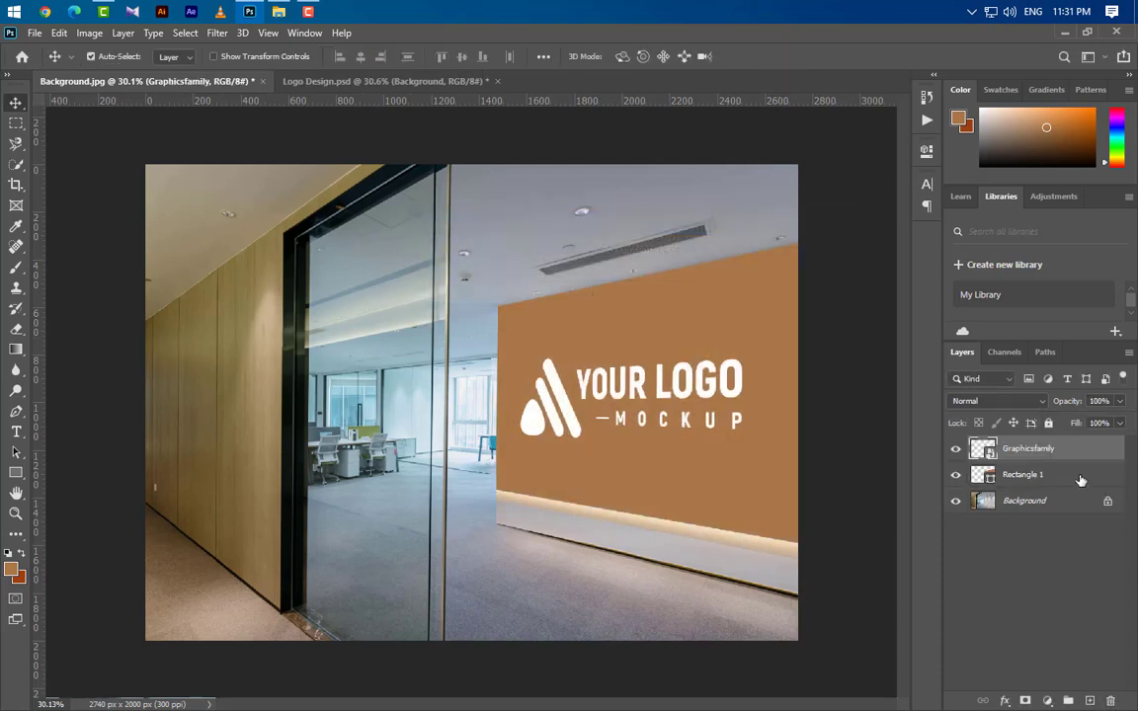
Delete the Rectangle 1 layer and nudge the Graphicsfamily logo about 30 px to the right.
{"action": "left_click_drag", "start_coordinate": [1080, 480], "coordinate": [1110, 701]}
{"action": "left_click", "coordinate": [1077, 452]}
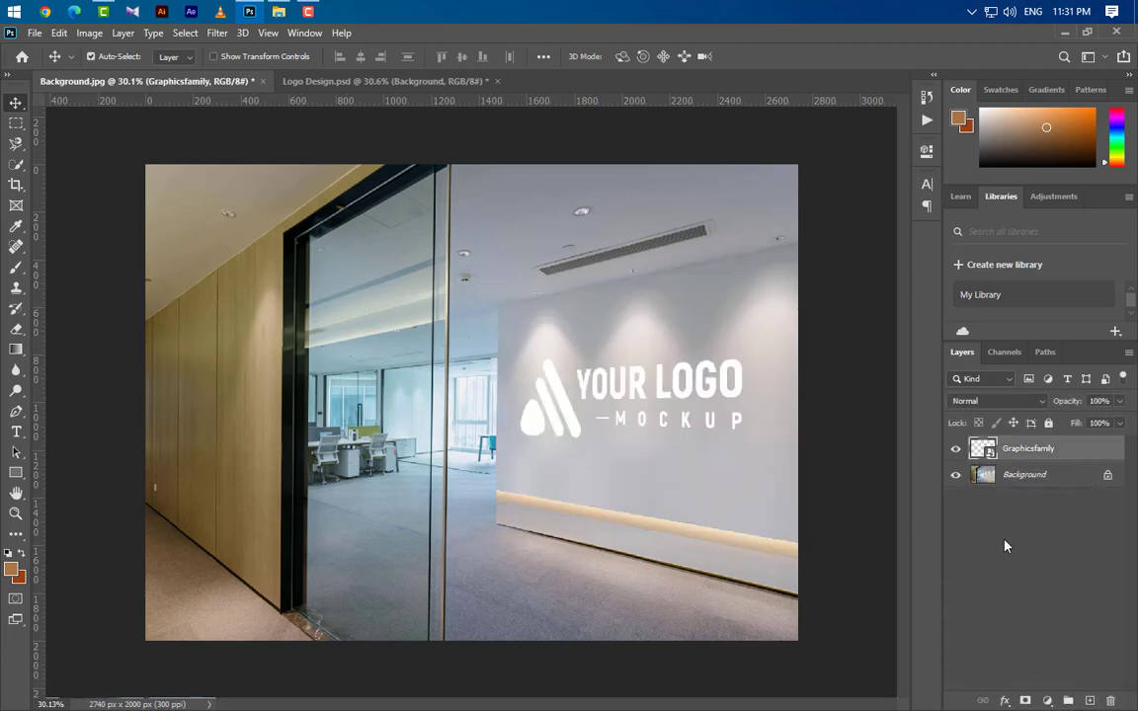
{"action": "key", "text": "shift+Right"}
{"action": "key", "text": "shift+Right"}
{"action": "key", "text": "shift+Right"}
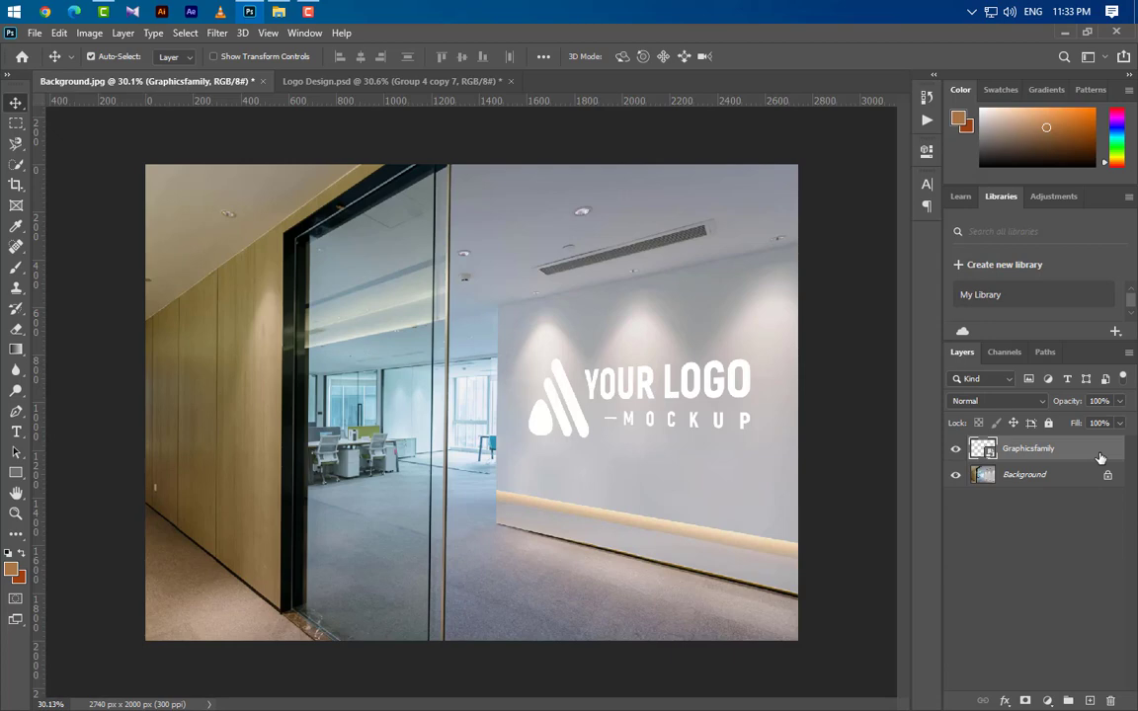
Add a Color Overlay in black (#000000) at 100% opacity to the Graphicsfamily logo layer.
{"action": "double_click", "coordinate": [1100, 457]}
{"action": "left_click", "coordinate": [637, 301]}
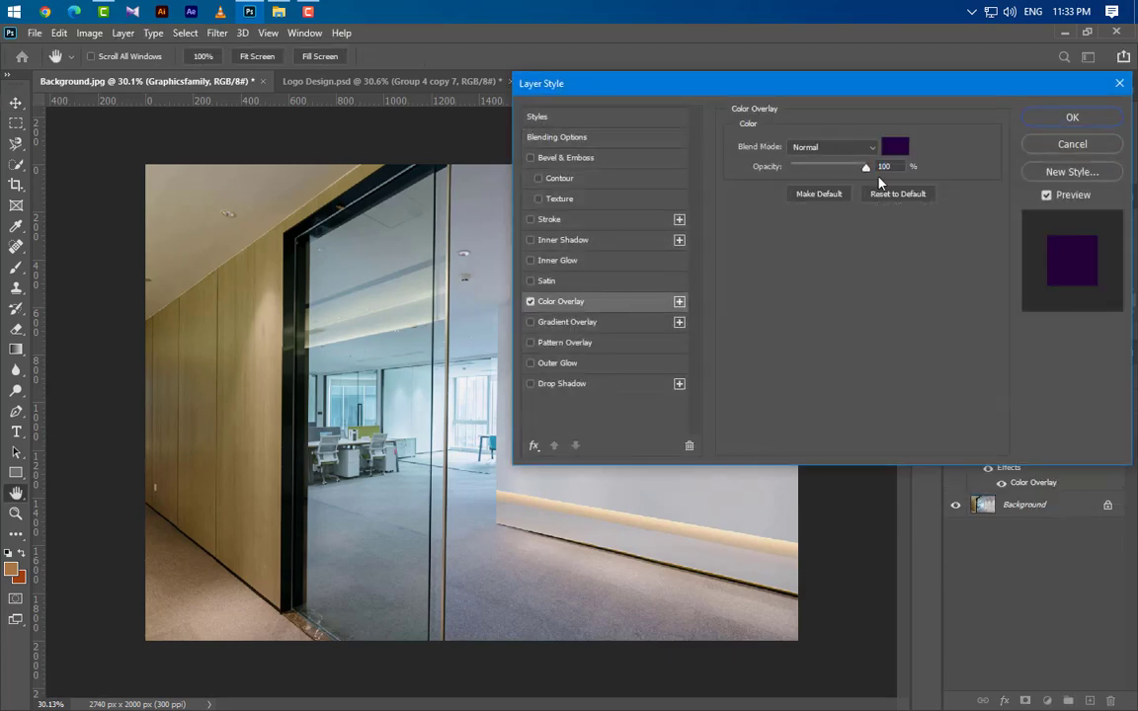
{"action": "left_click", "coordinate": [900, 149]}
{"action": "left_click_drag", "start_coordinate": [812, 465], "coordinate": [442, 673]}
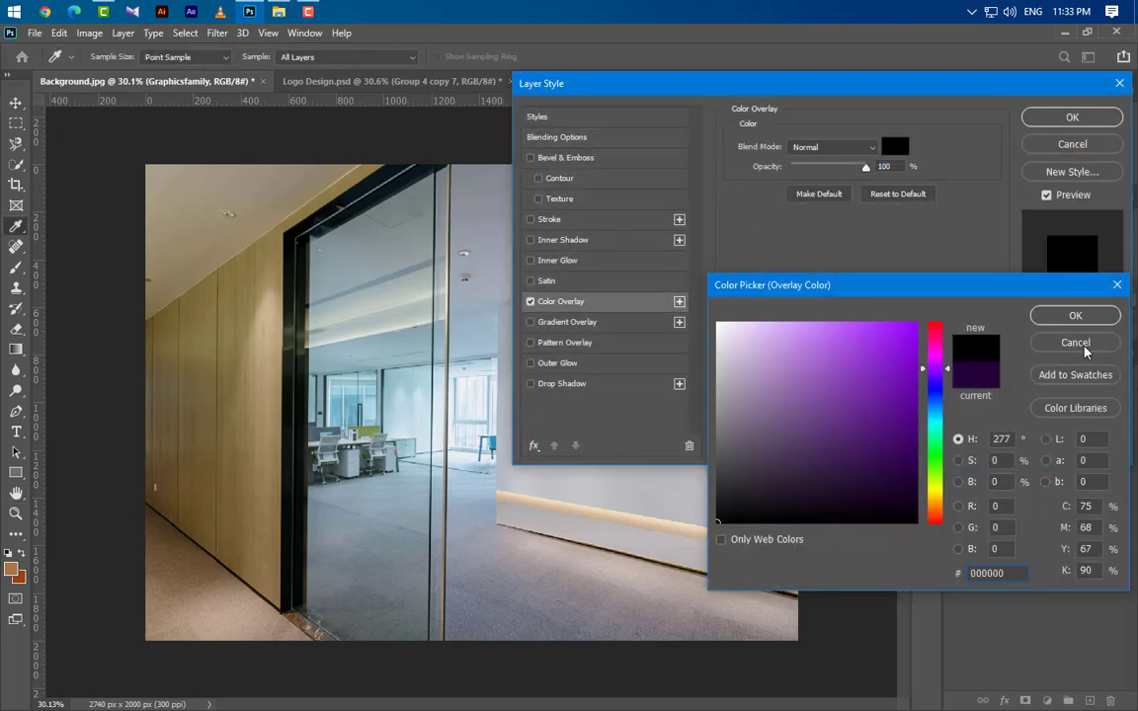
{"action": "left_click", "coordinate": [1074, 316]}
{"action": "left_click", "coordinate": [1072, 116]}
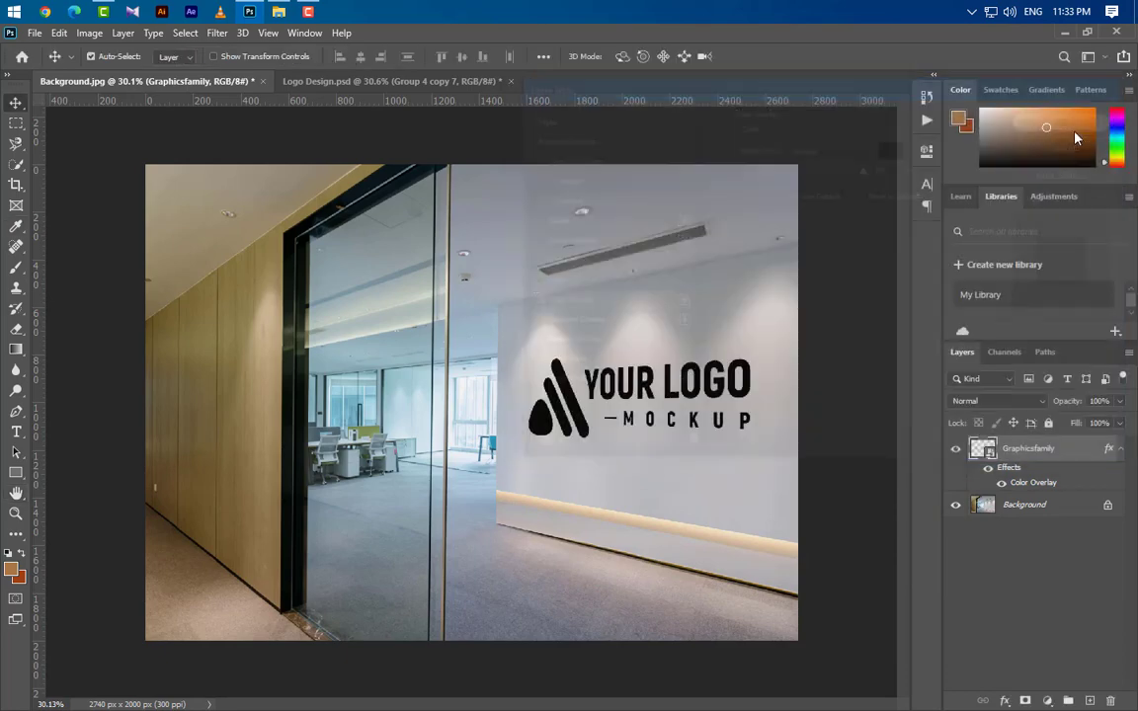
Apply a Gaussian Blur with a 25-pixel radius to the Graphicsfamily layer.
{"action": "left_click", "coordinate": [213, 35]}
{"action": "mouse_move", "coordinate": [325, 212]}
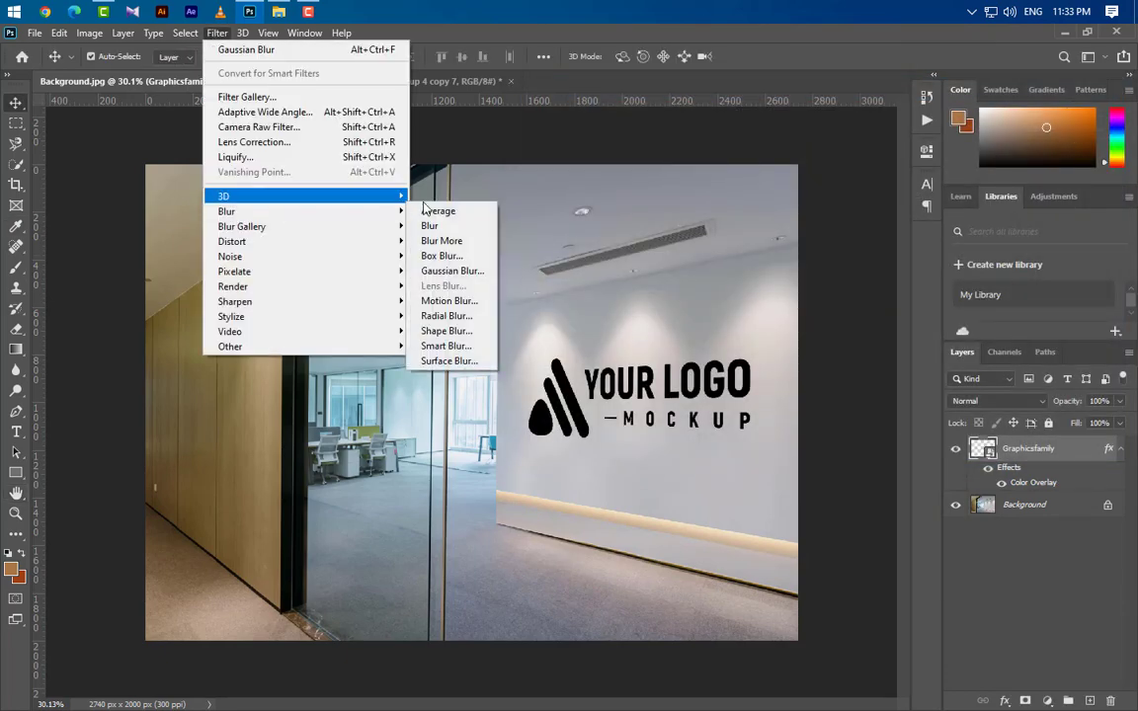
{"action": "left_click", "coordinate": [443, 271]}
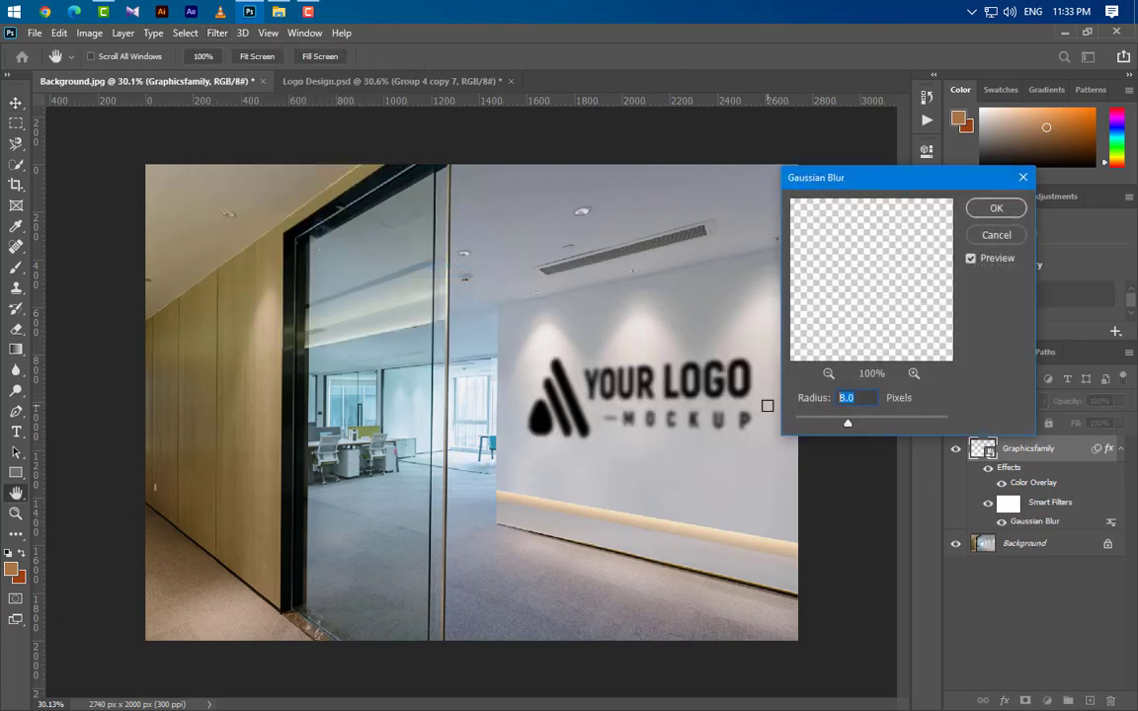
{"action": "type", "text": "25"}
{"action": "left_click", "coordinate": [1023, 211]}
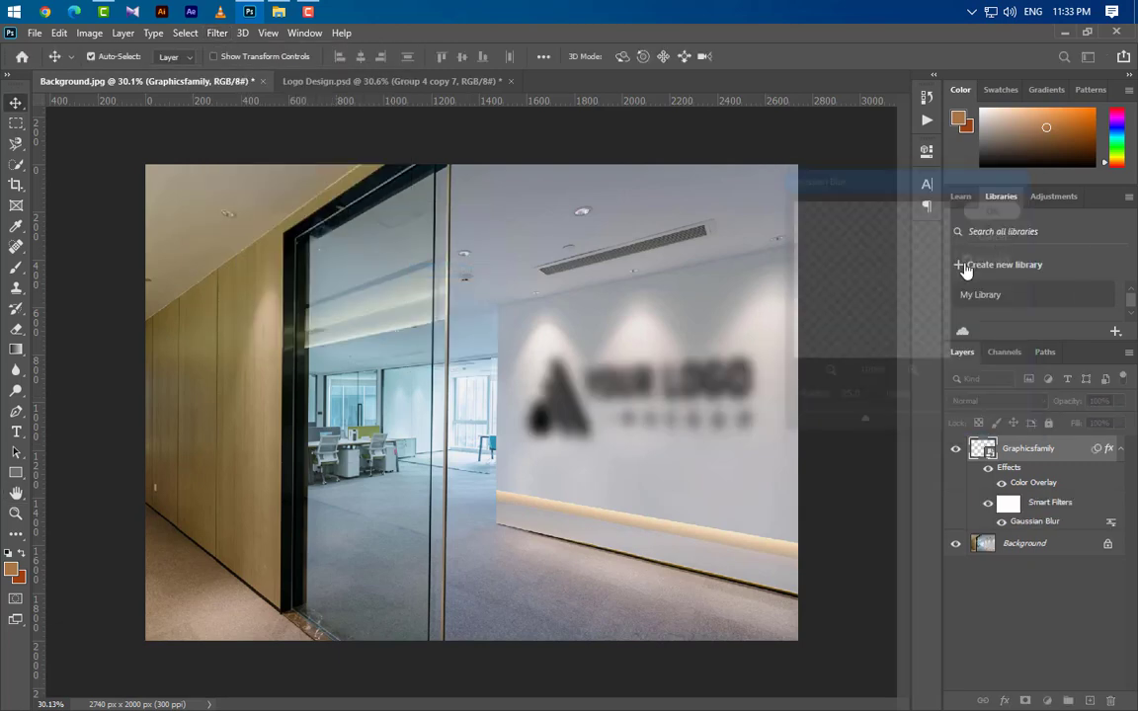
Apply a Motion Blur to the Graphicsfamily layer at a 90° angle with a distance of 150 pixels.
{"action": "left_click", "coordinate": [215, 33]}
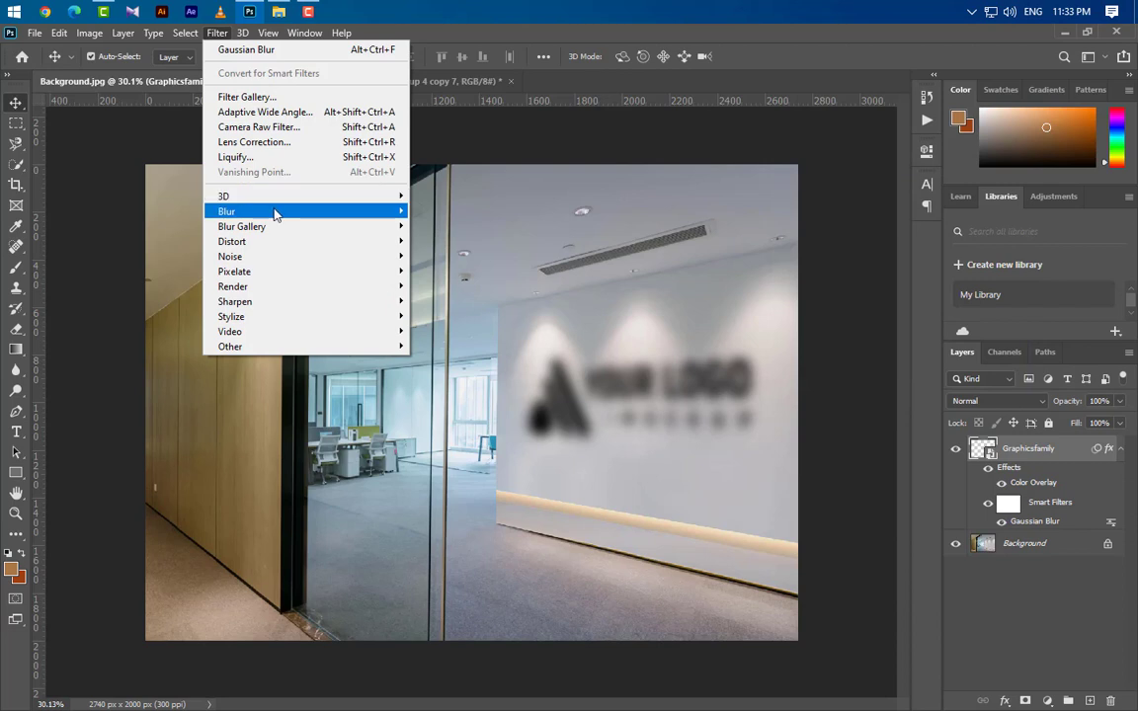
{"action": "mouse_move", "coordinate": [276, 211]}
{"action": "left_click", "coordinate": [457, 300]}
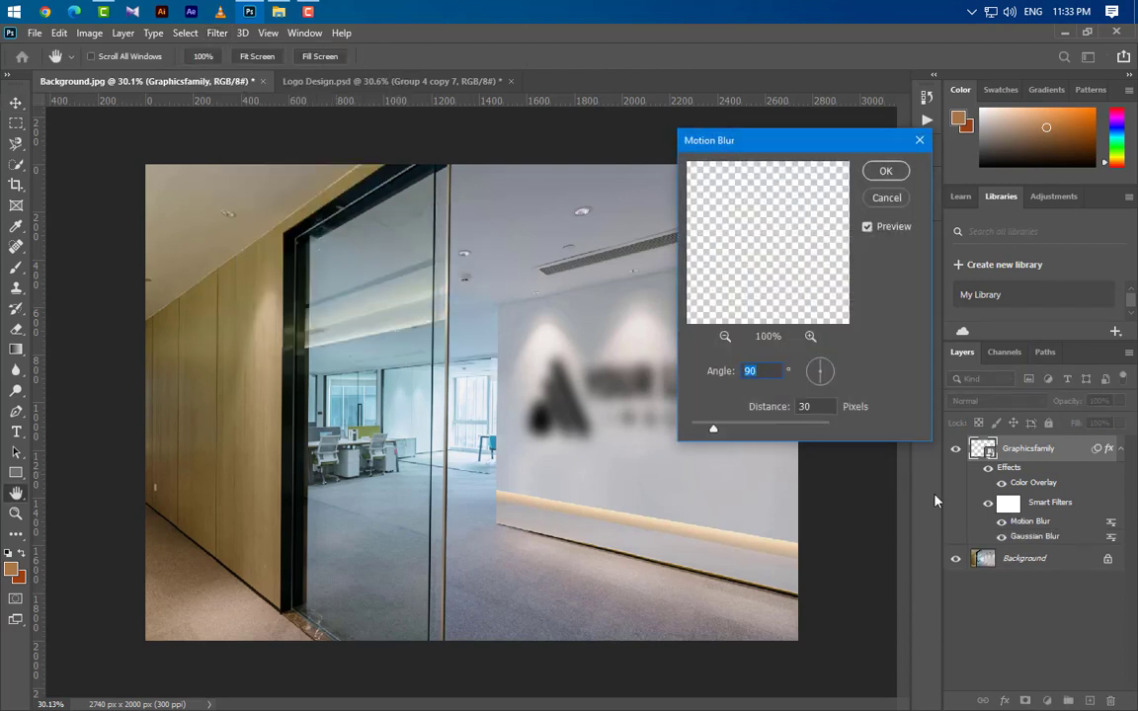
{"action": "key", "text": "Tab"}
{"action": "type", "text": "150"}
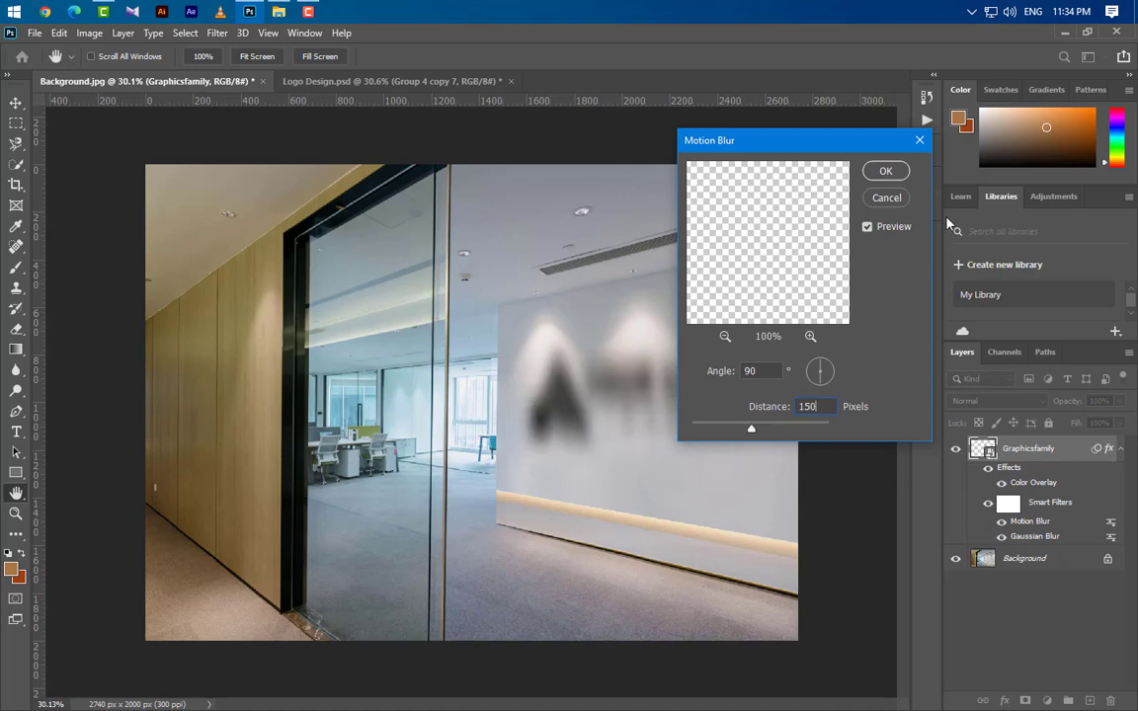
{"action": "left_click", "coordinate": [887, 171]}
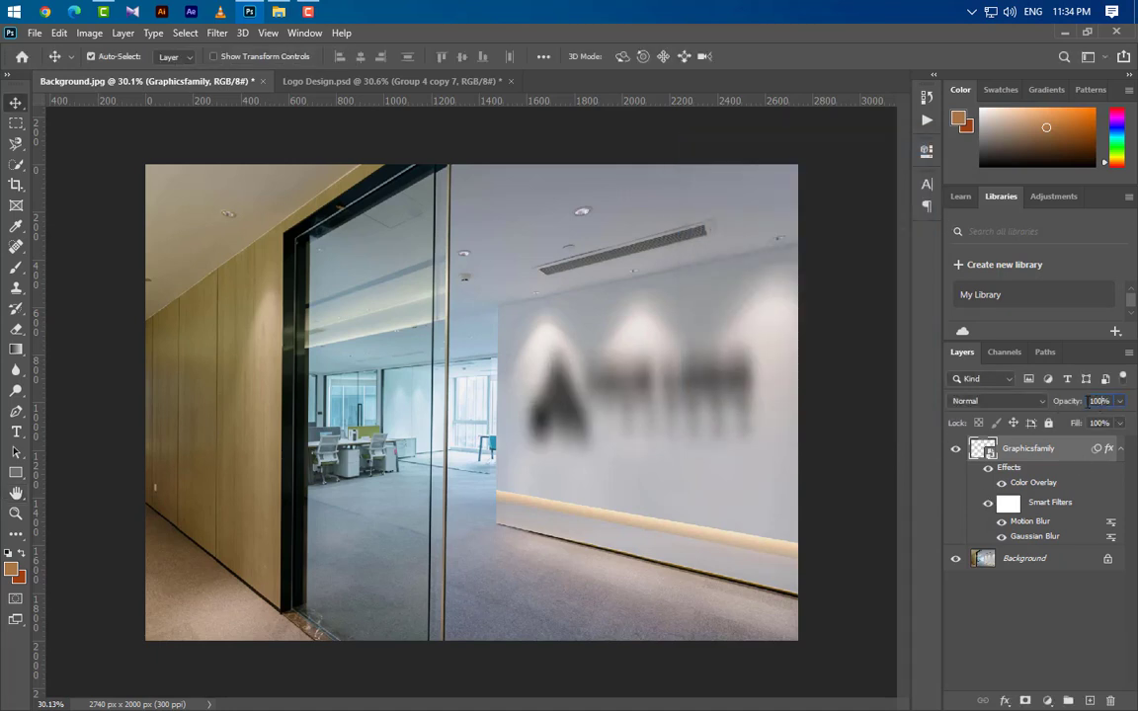
Set the Graphicsfamily layer's opacity to 35%, collapse its effects and duplicate the layer.
{"action": "type", "text": "35"}
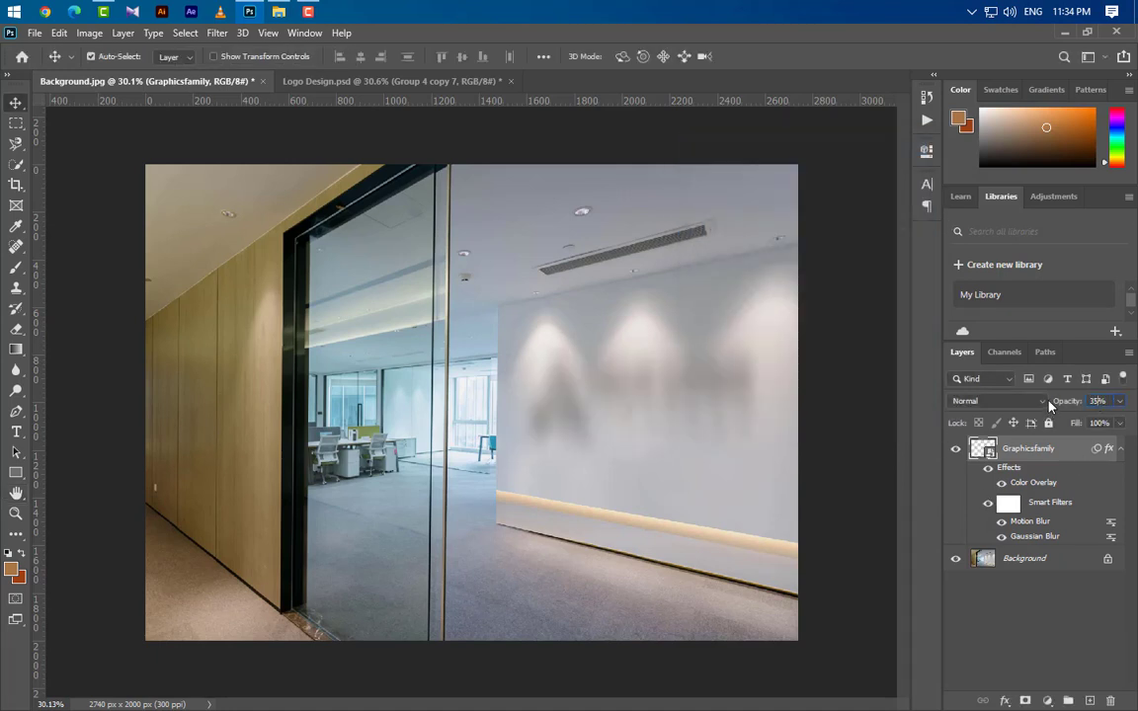
{"action": "left_click", "coordinate": [1120, 450]}
{"action": "left_click_drag", "start_coordinate": [1081, 460], "coordinate": [1089, 700]}
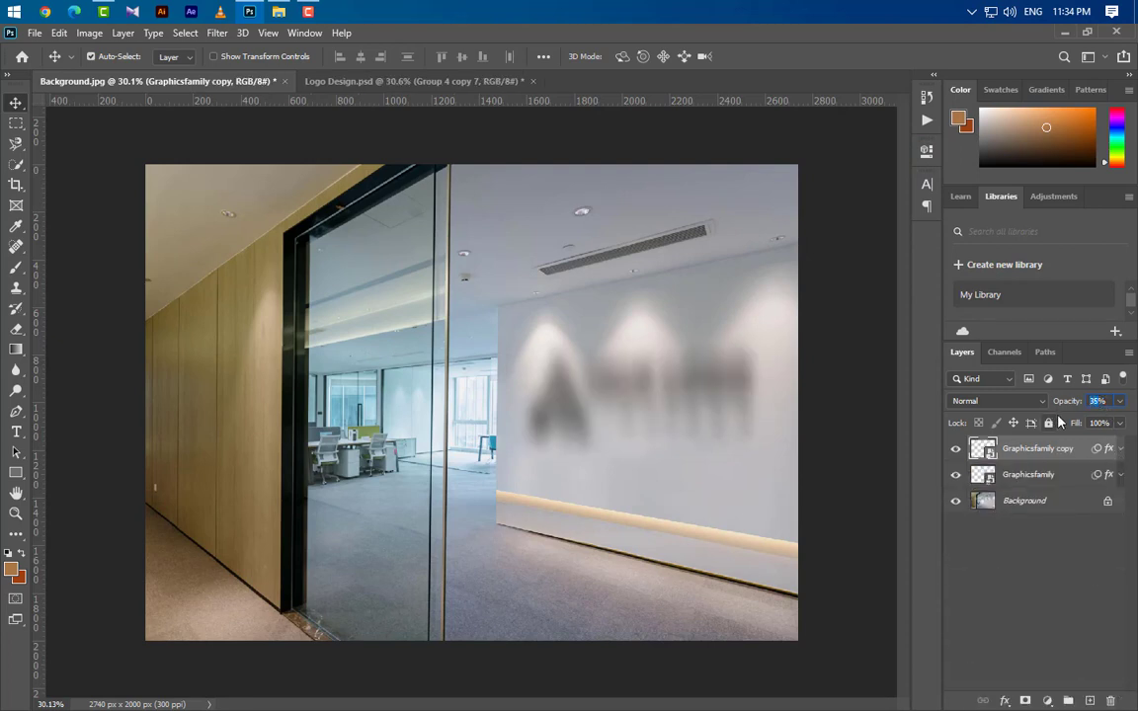
Set the Graphicsfamily copy layer's opacity to 50% and its Motion Blur distance to 30 pixels.
{"action": "type", "text": "50"}
{"action": "key", "text": "Return"}
{"action": "left_click", "coordinate": [1120, 450]}
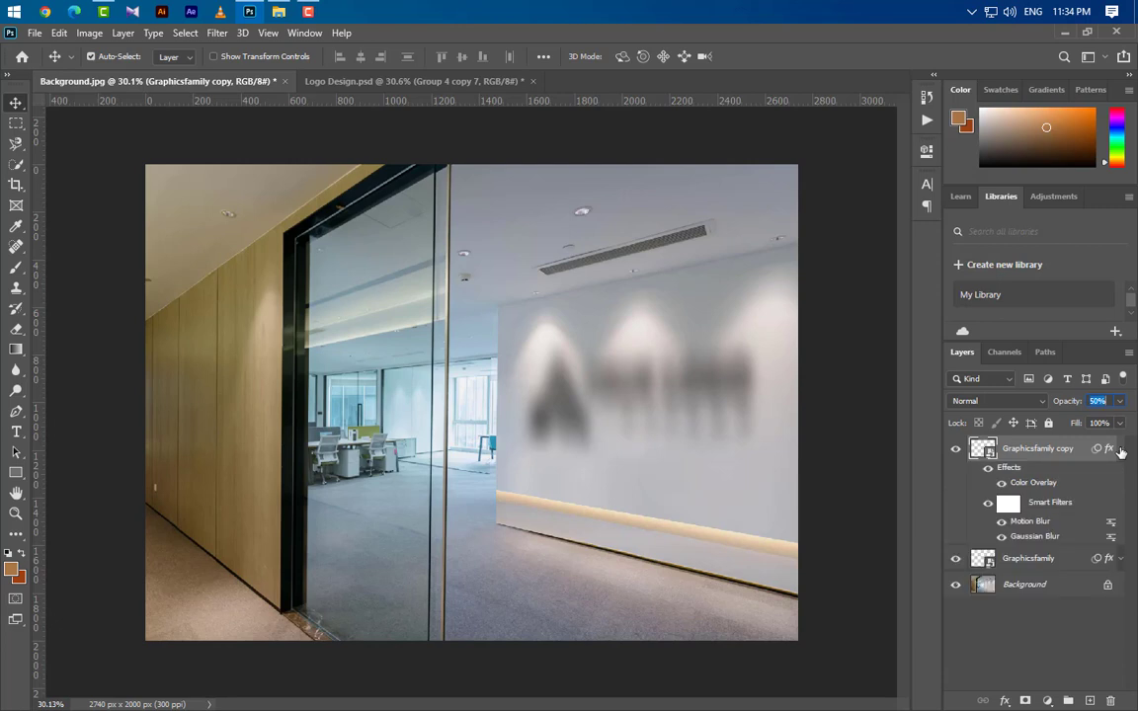
{"action": "double_click", "coordinate": [1031, 521]}
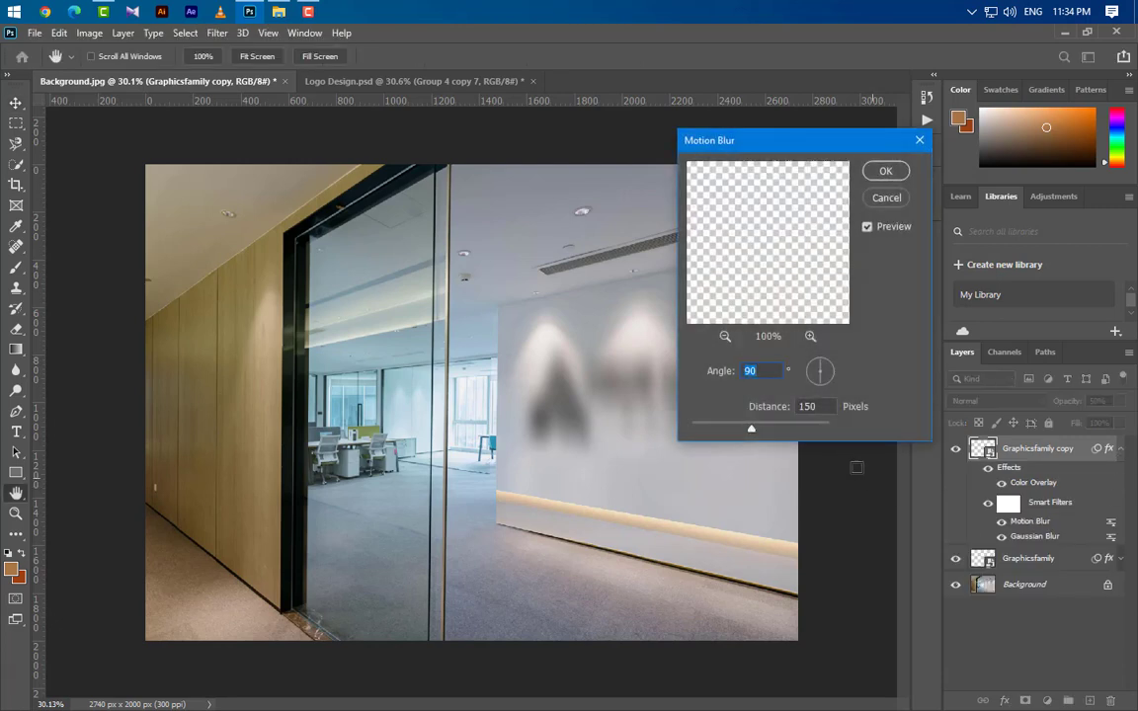
{"action": "type", "text": "30"}
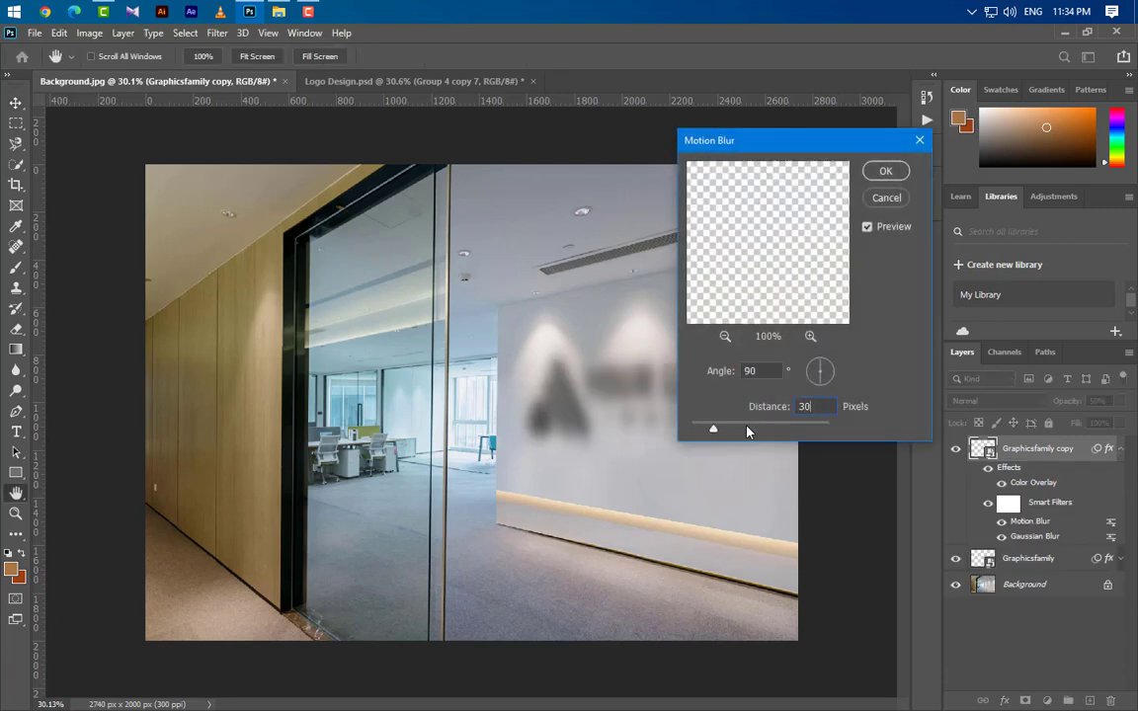
{"action": "left_click", "coordinate": [885, 170]}
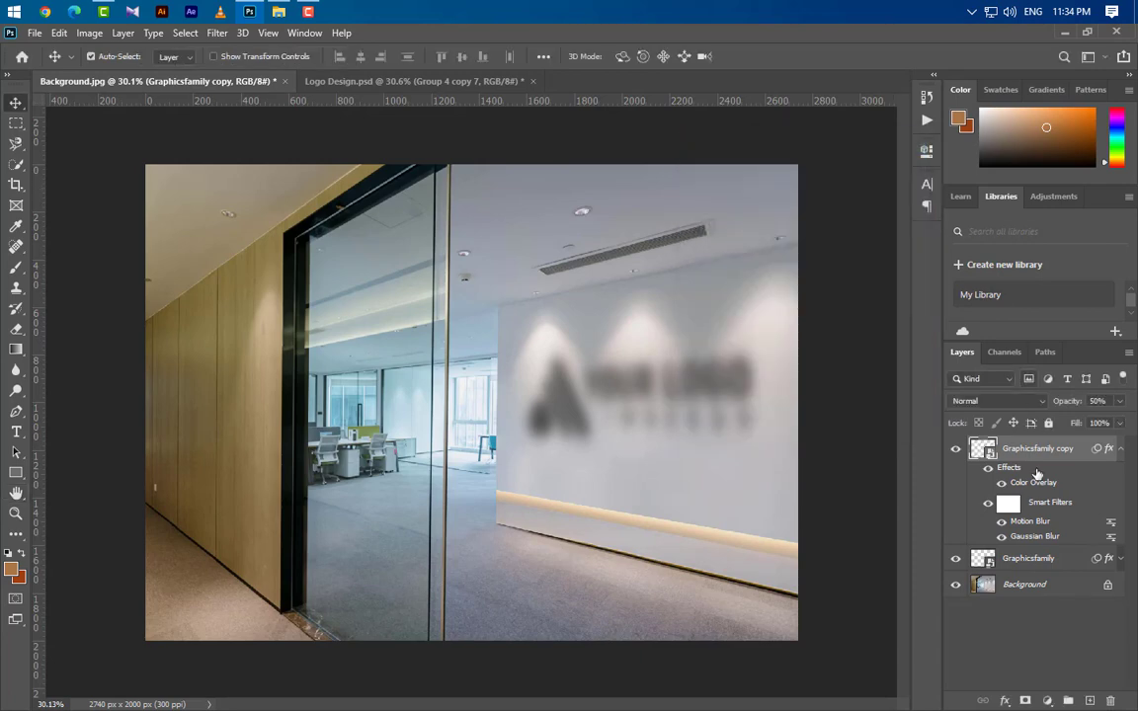
Set the Graphicsfamily copy layer's Gaussian Blur radius to 8 pixels and collapse its effects.
{"action": "double_click", "coordinate": [1028, 536]}
{"action": "left_click", "coordinate": [593, 297]}
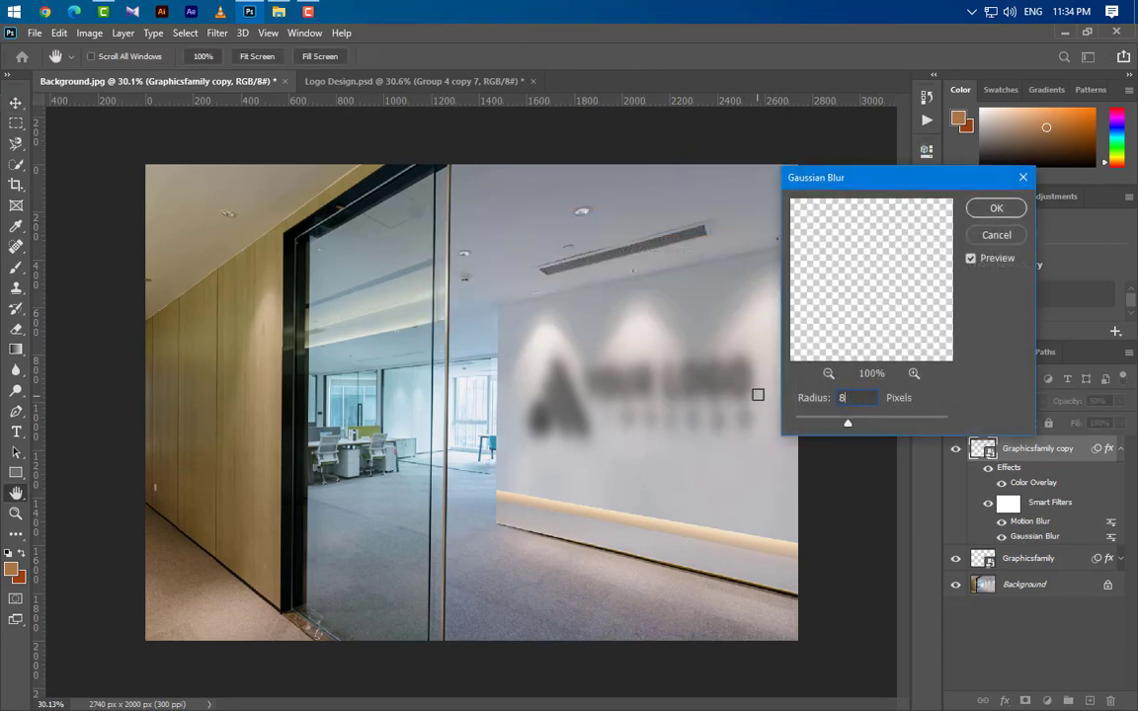
{"action": "type", "text": "8"}
{"action": "left_click", "coordinate": [995, 211]}
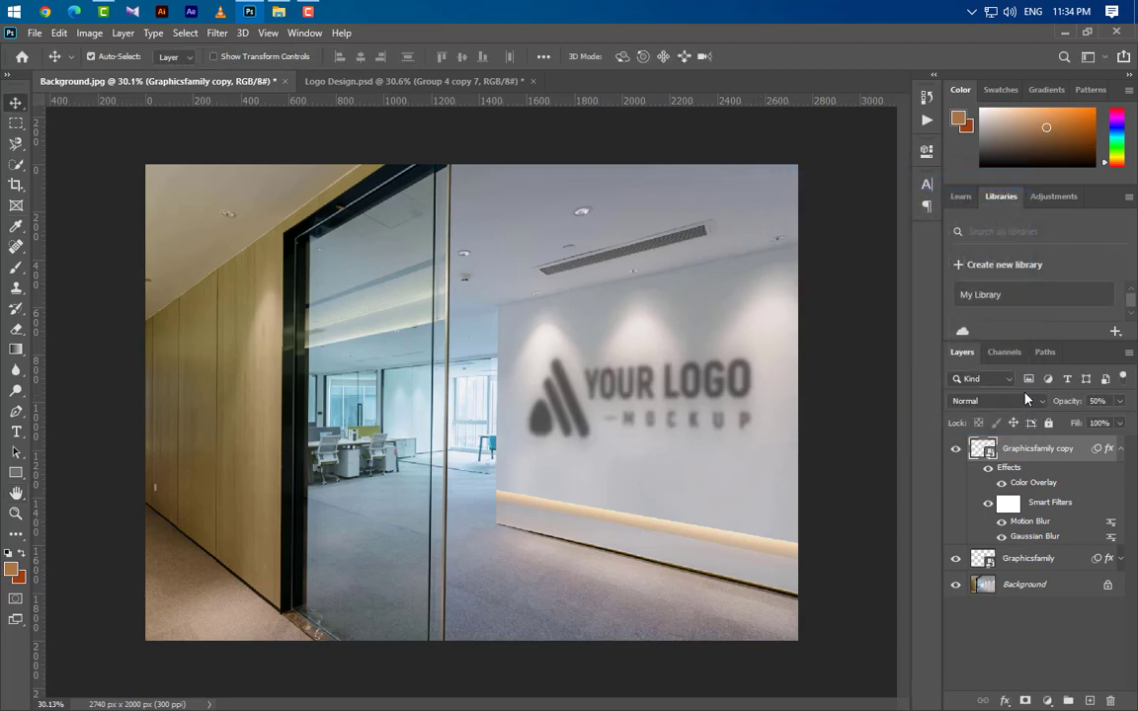
{"action": "left_click", "coordinate": [1121, 449]}
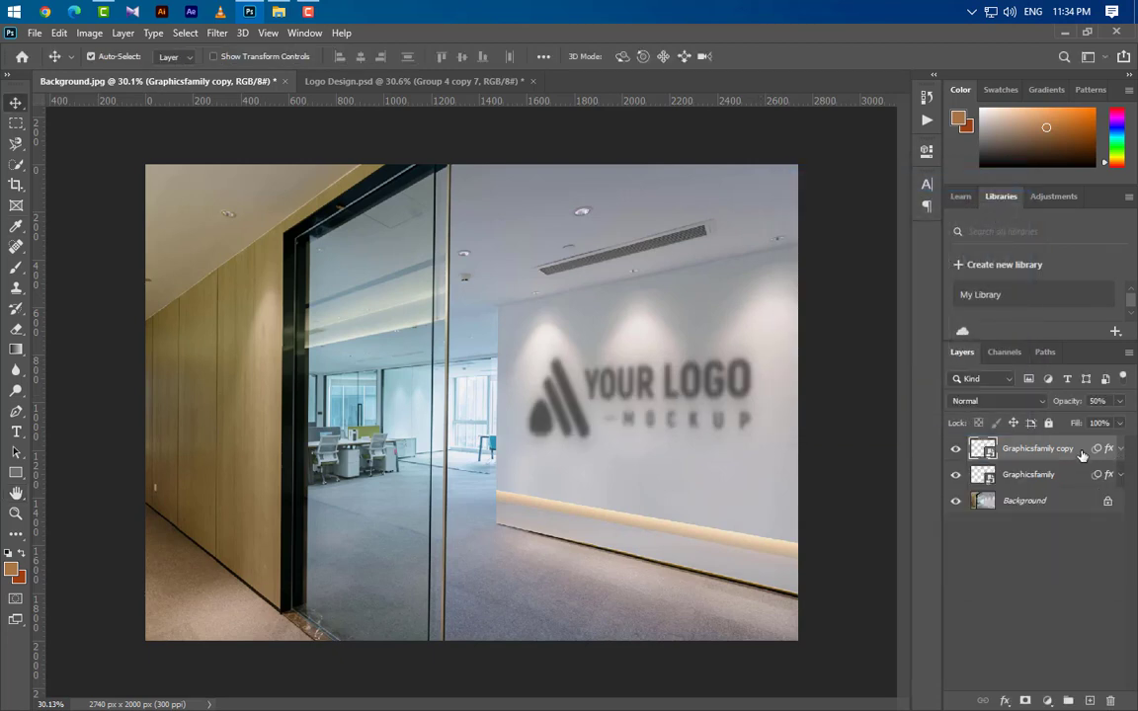
Duplicate the Graphicsfamily copy layer and remove the smart filters from the duplicate.
{"action": "left_click_drag", "start_coordinate": [1083, 453], "coordinate": [1091, 700]}
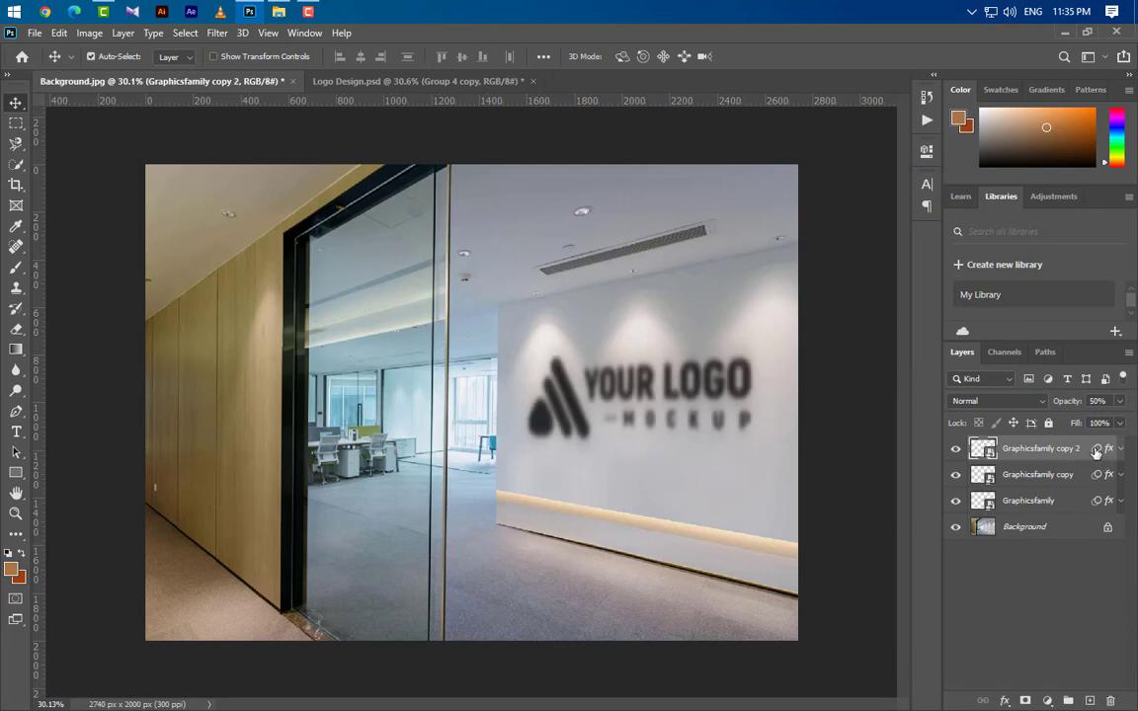
{"action": "left_click_drag", "start_coordinate": [1096, 451], "coordinate": [1110, 700]}
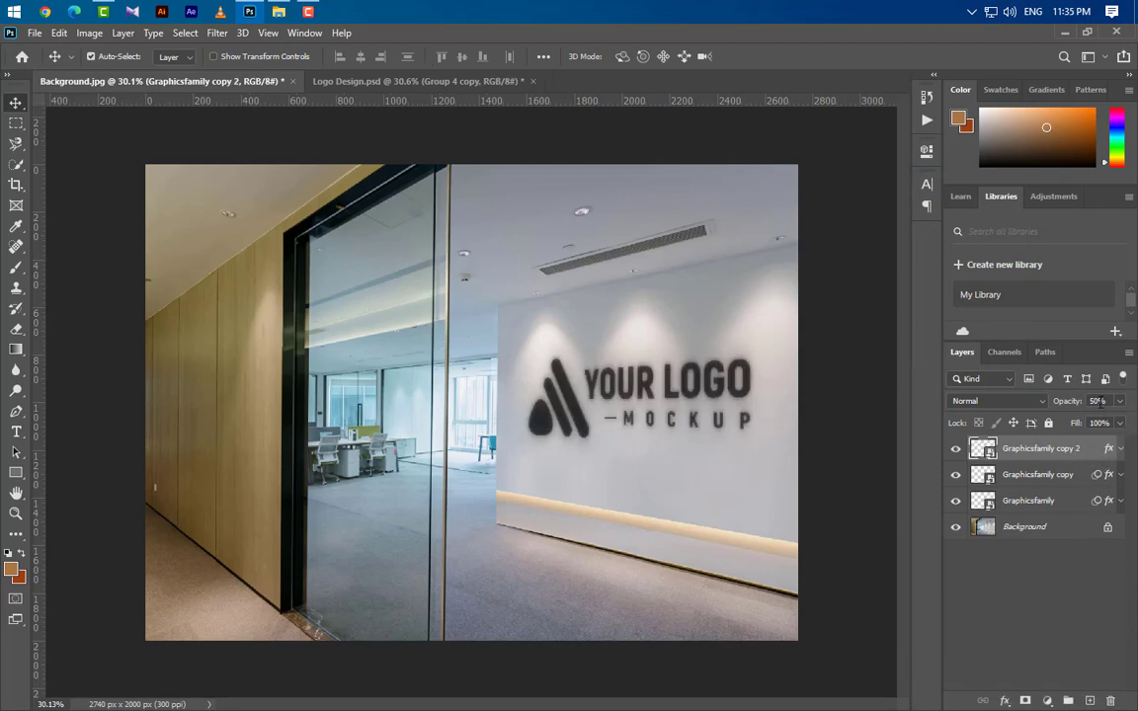
Set the Graphicsfamily copy 2 layer's opacity to 40% and its fill to 0%.
{"action": "type", "text": "40"}
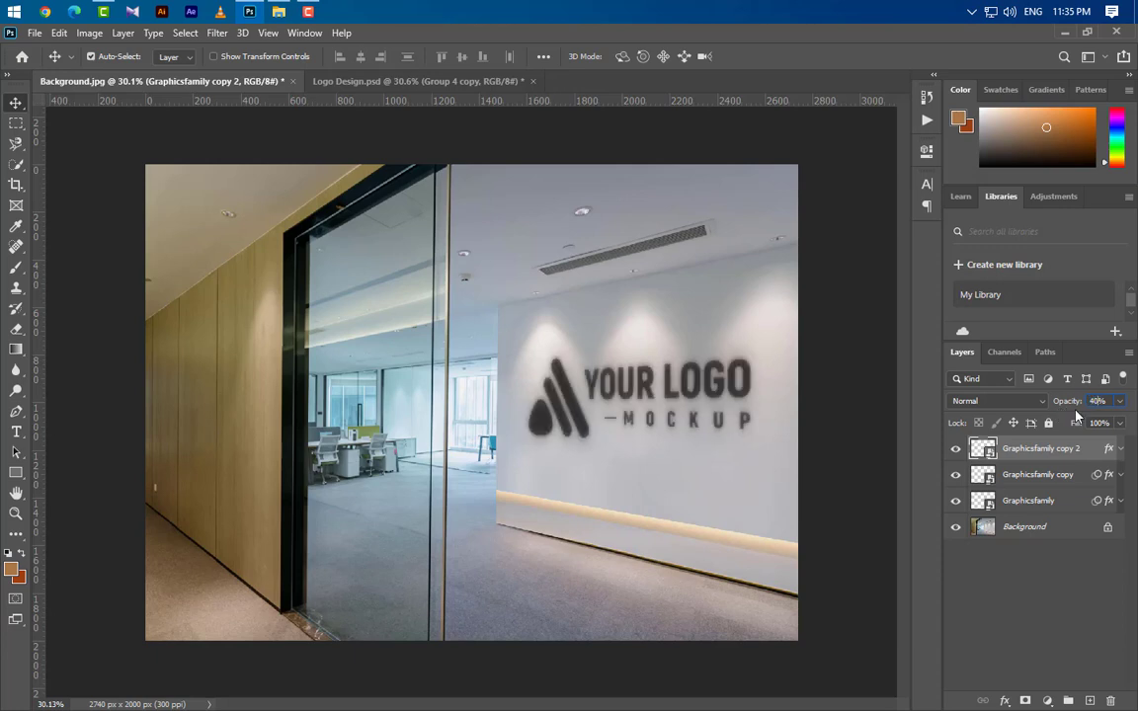
{"action": "left_click", "coordinate": [1120, 424]}
{"action": "left_click_drag", "start_coordinate": [1121, 445], "coordinate": [1039, 441]}
Change the Graphicsfamily copy 2 layer's Color Overlay color to #2e2a29.
{"action": "left_click", "coordinate": [1121, 449]}
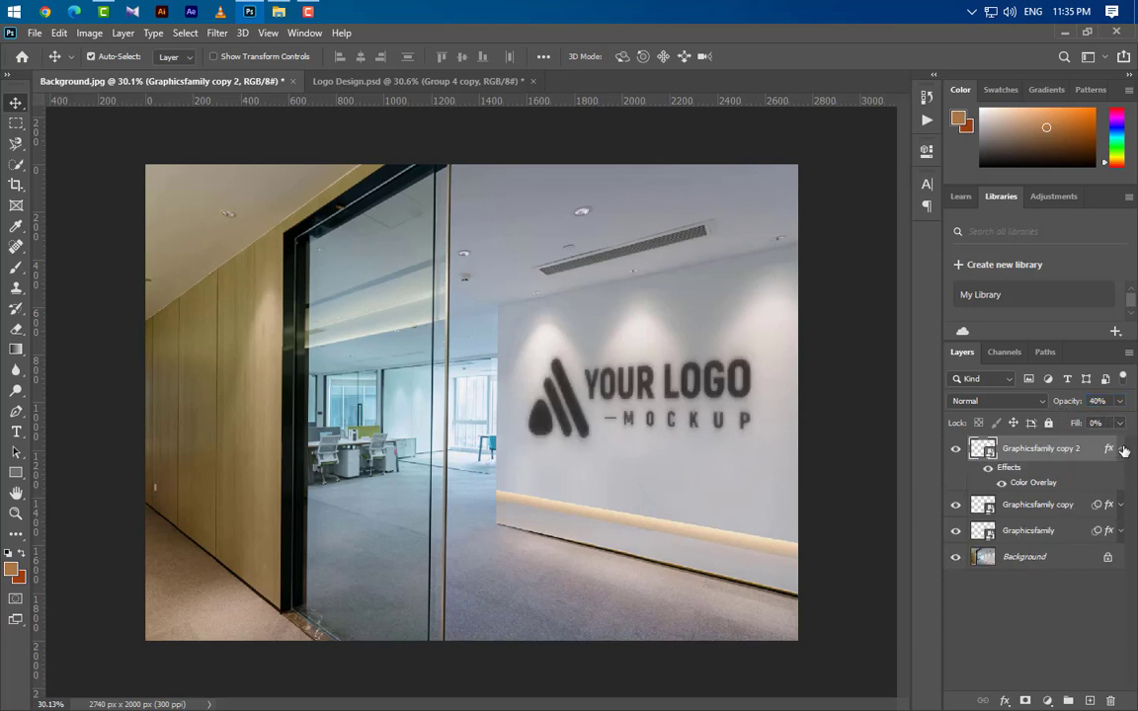
{"action": "double_click", "coordinate": [1033, 483]}
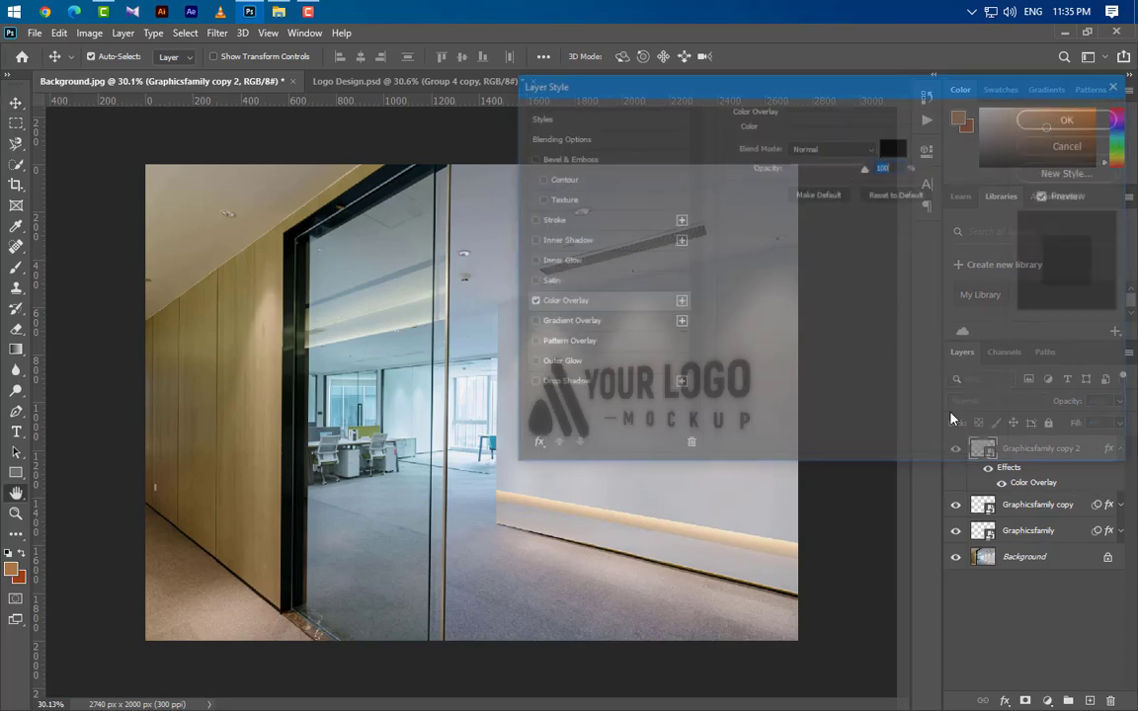
{"action": "left_click", "coordinate": [894, 146]}
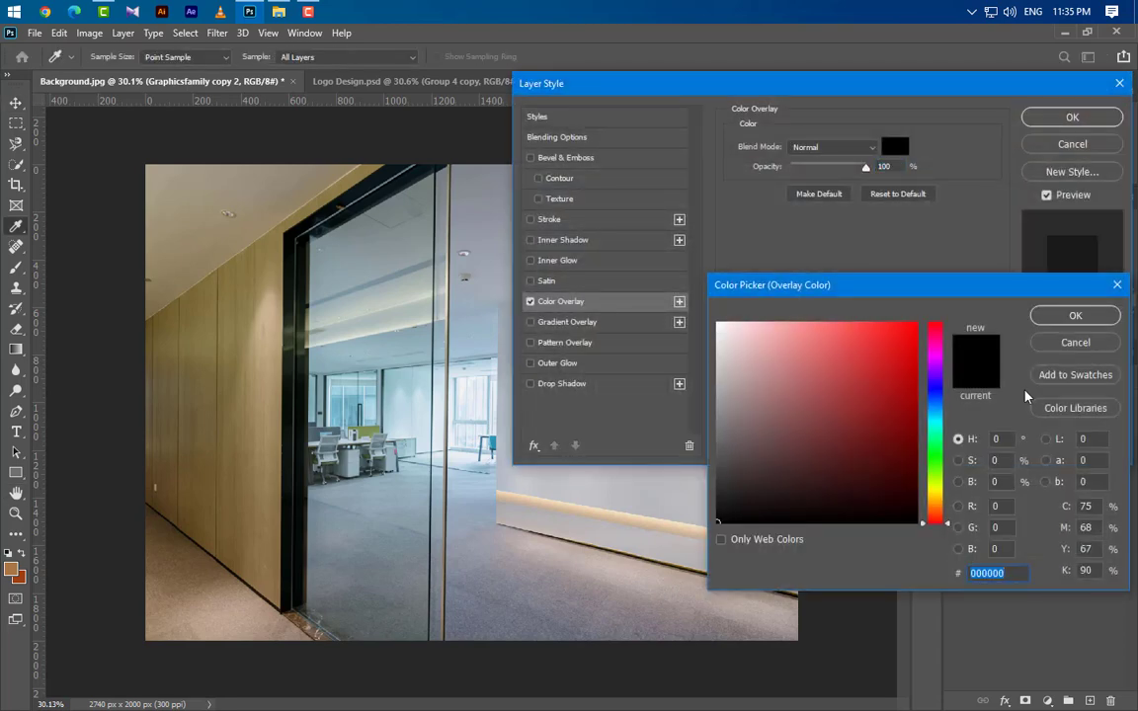
{"action": "type", "text": "2e2a29"}
{"action": "left_click", "coordinate": [1075, 316]}
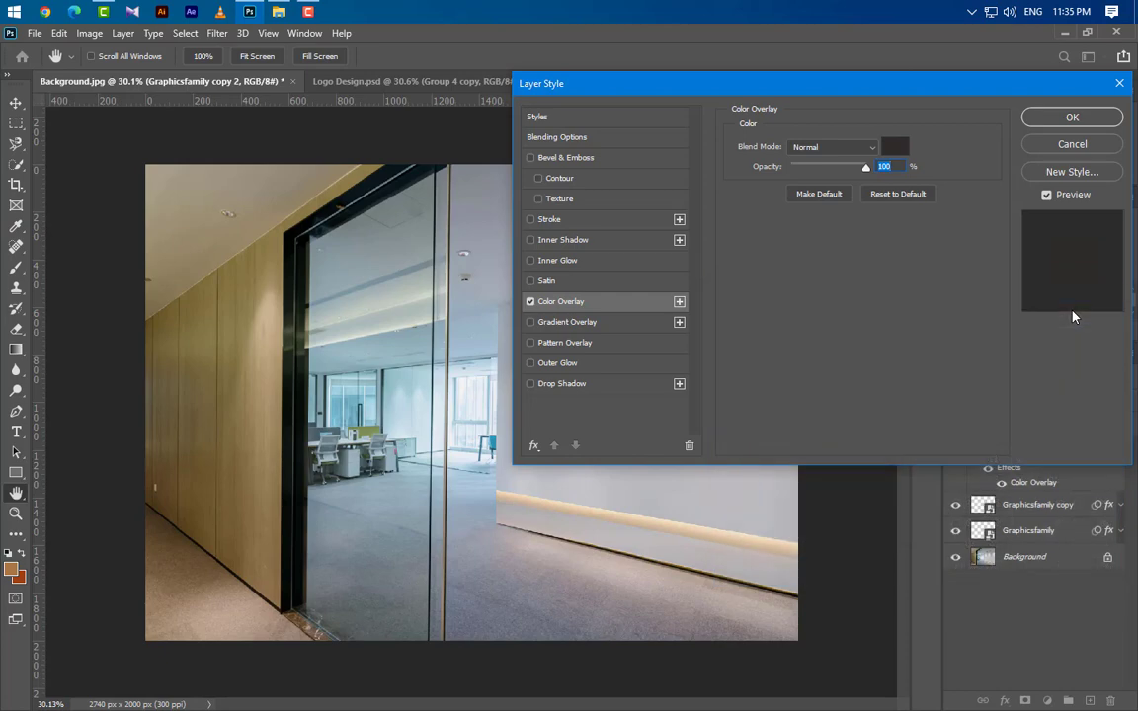
Add a Drop Shadow to Graphicsfamily copy 2 with Multiply blending, 35% opacity and 10 px size, and collapse its effects.
{"action": "left_click", "coordinate": [568, 385]}
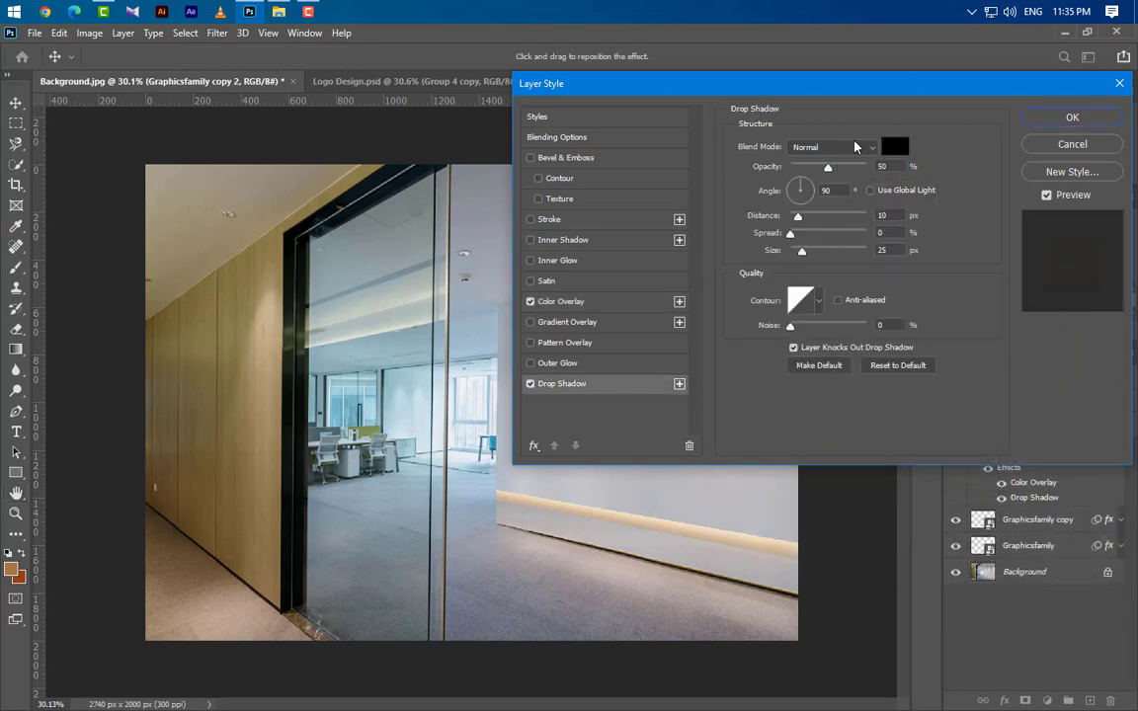
{"action": "left_click", "coordinate": [832, 148]}
{"action": "left_click", "coordinate": [828, 209]}
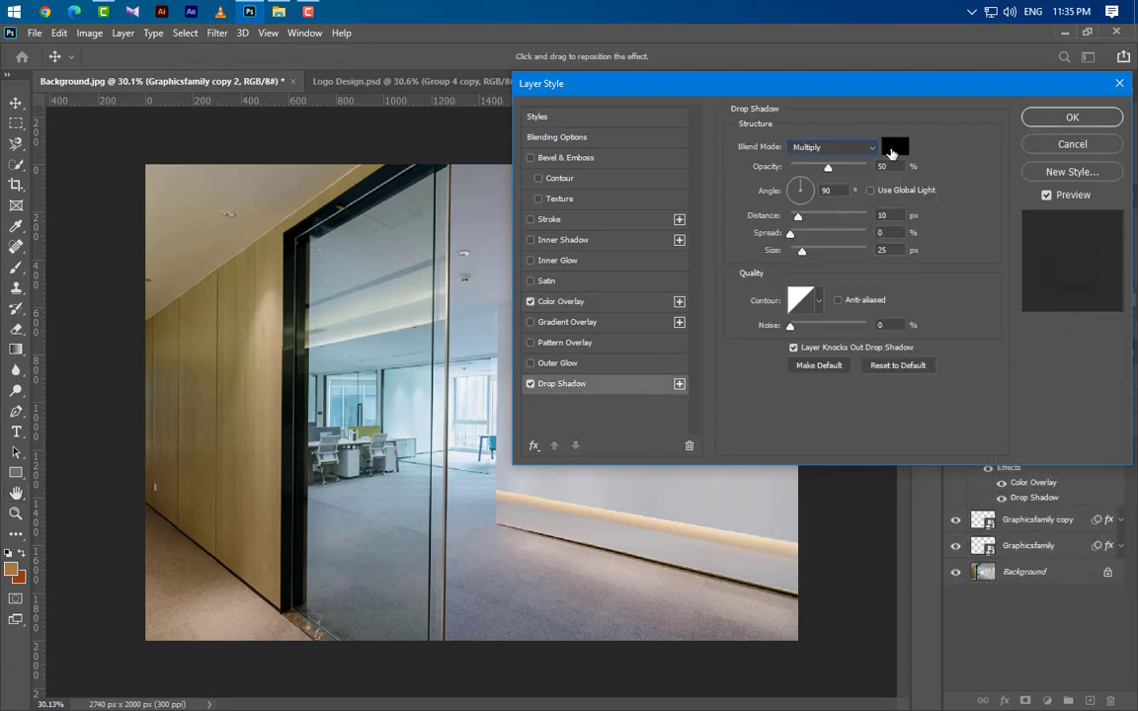
{"action": "left_click", "coordinate": [893, 150]}
{"action": "left_click", "coordinate": [1079, 336]}
{"action": "type", "text": "35"}
{"action": "key", "text": "Tab"}
{"action": "key", "text": "Tab"}
{"action": "key", "text": "Tab"}
{"action": "key", "text": "Tab"}
{"action": "type", "text": "10"}
{"action": "left_click", "coordinate": [1062, 119]}
{"action": "left_click", "coordinate": [1120, 449]}
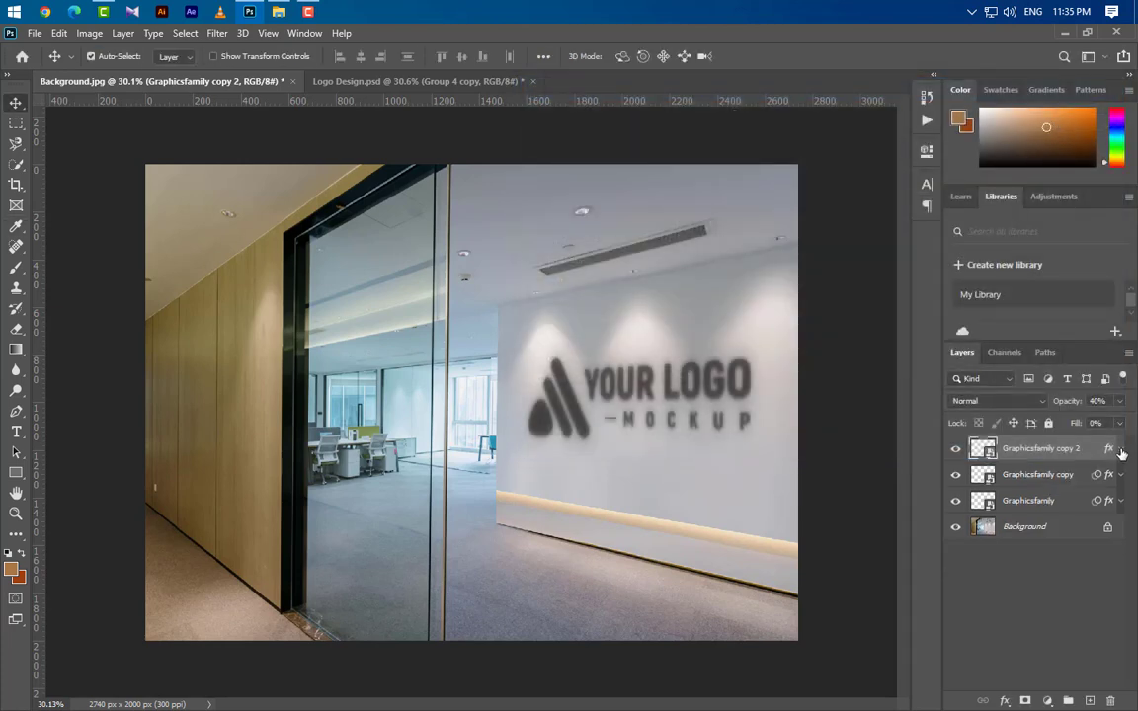
Duplicate the Graphicsfamily copy 2 layer and set the duplicate's opacity and fill to 100%.
{"action": "left_click_drag", "start_coordinate": [1091, 457], "coordinate": [1089, 700]}
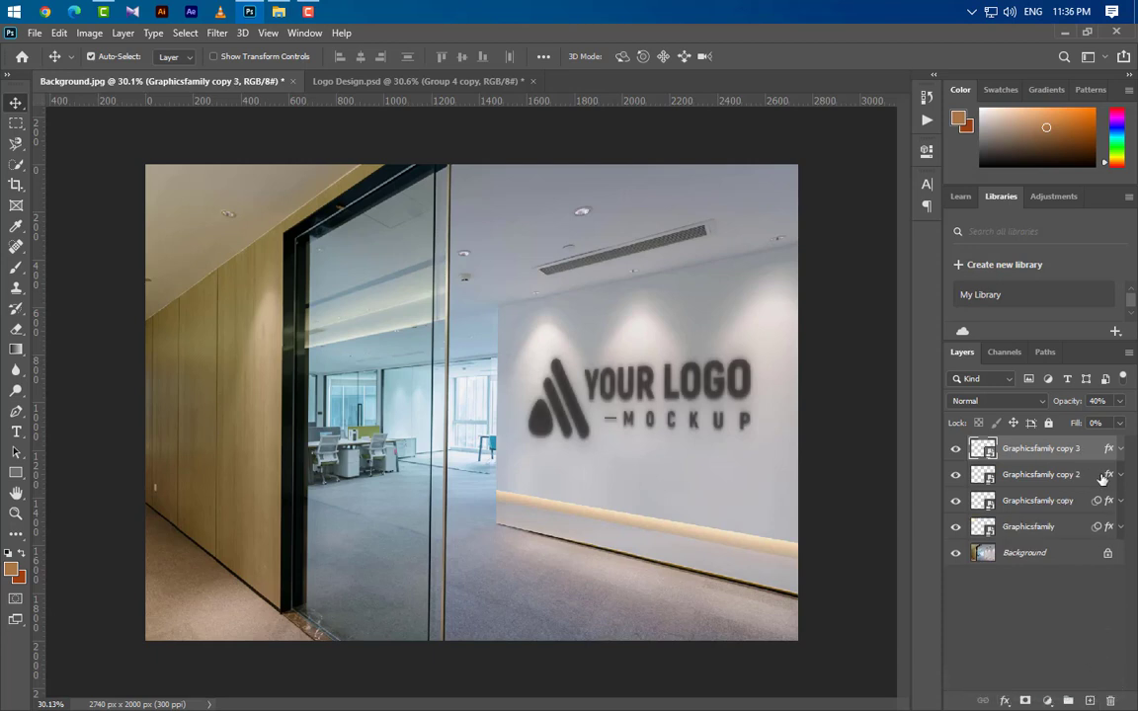
{"action": "left_click", "coordinate": [1120, 401]}
{"action": "left_click_drag", "start_coordinate": [1083, 422], "coordinate": [1129, 423]}
{"action": "left_click", "coordinate": [1082, 452]}
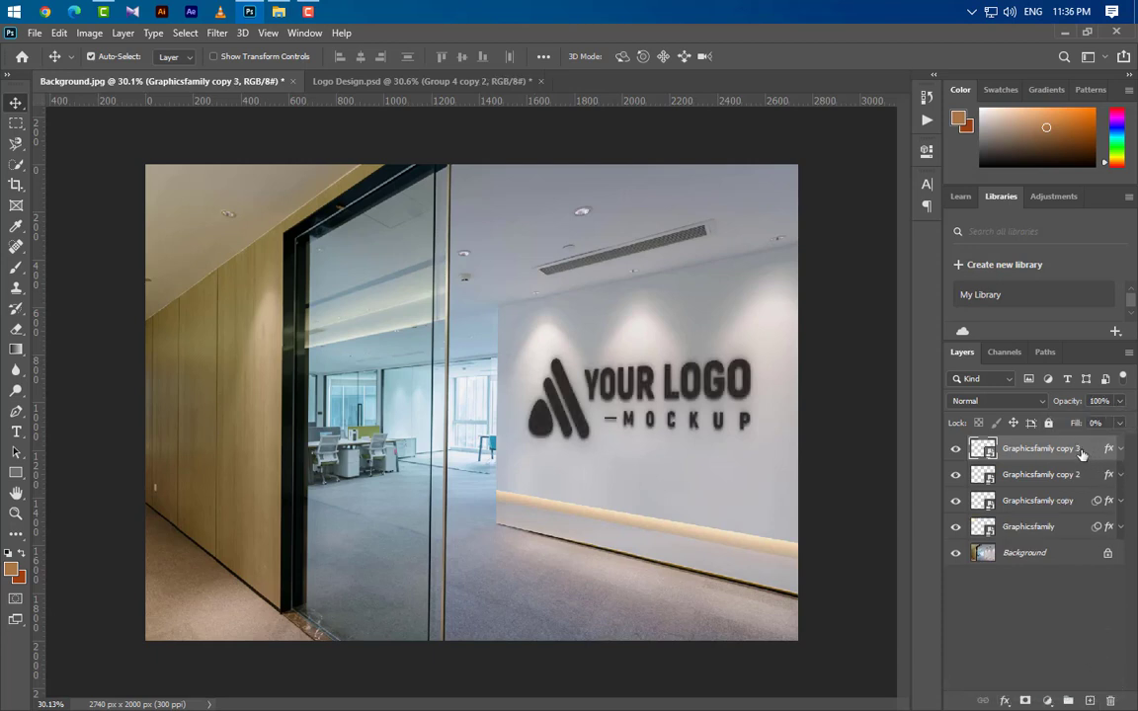
{"action": "left_click", "coordinate": [1120, 424]}
{"action": "left_click_drag", "start_coordinate": [1055, 449], "coordinate": [1121, 437]}
{"action": "left_click", "coordinate": [1024, 451]}
Set the Drop Shadow distance of the Graphicsfamily copy 3 layer to 5 px and collapse its effects.
{"action": "left_click", "coordinate": [1119, 450]}
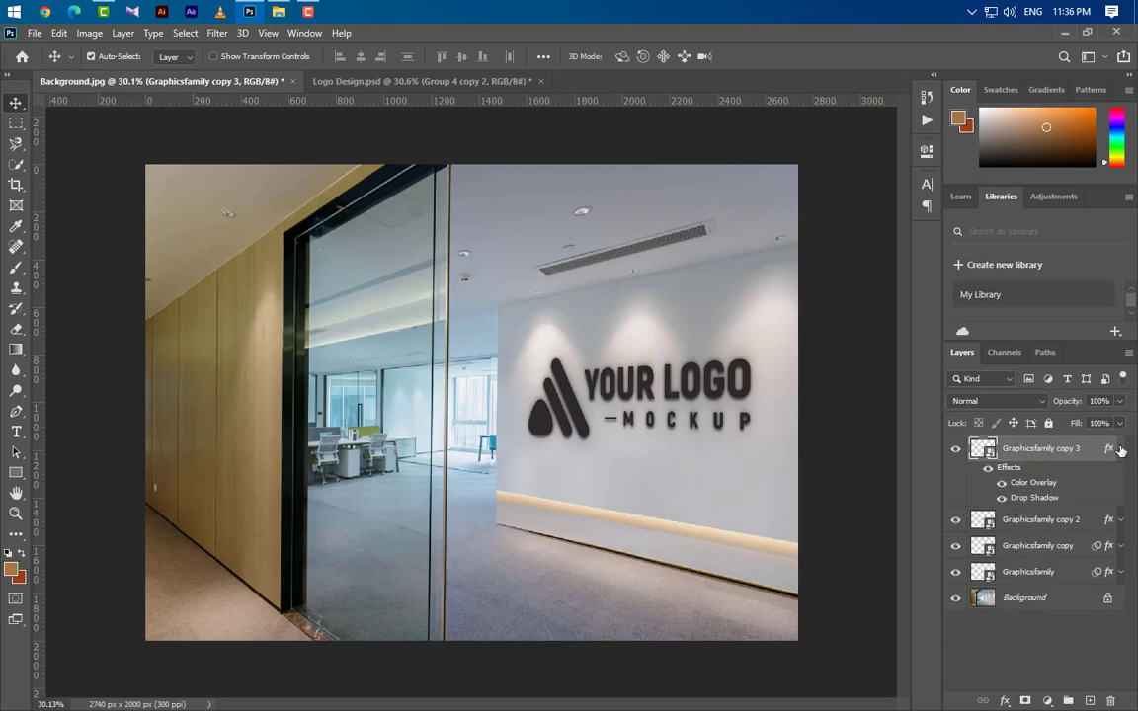
{"action": "double_click", "coordinate": [1031, 497]}
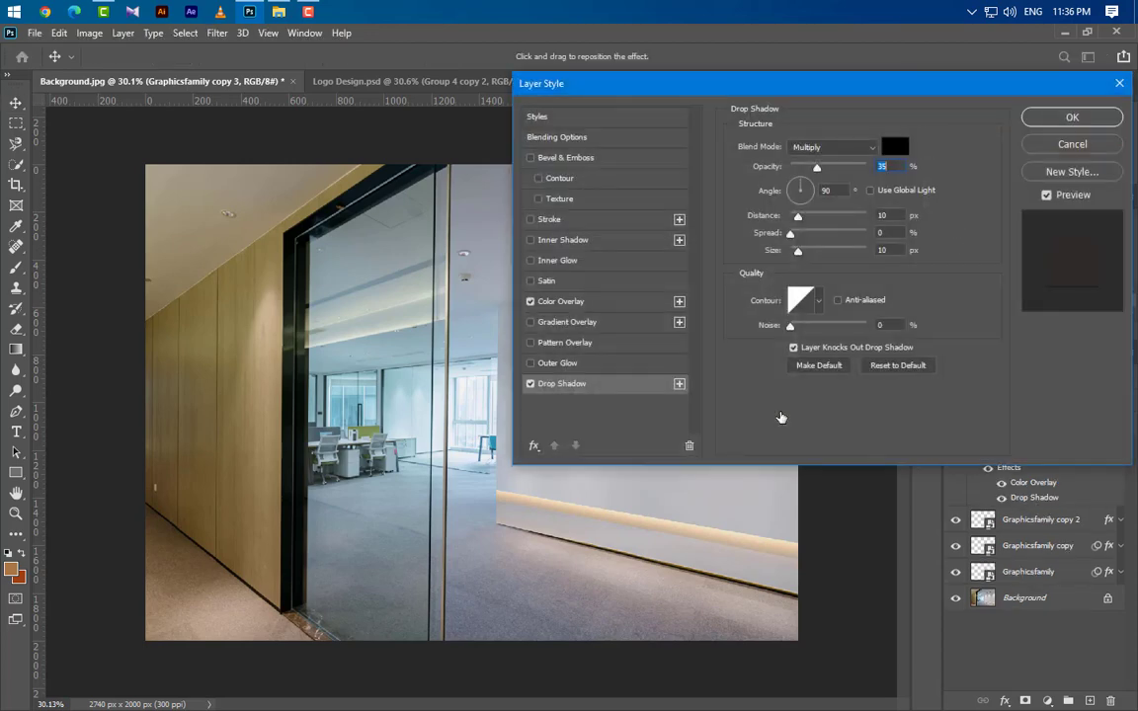
{"action": "left_click_drag", "start_coordinate": [892, 215], "coordinate": [813, 227]}
{"action": "type", "text": "5"}
{"action": "left_click", "coordinate": [1072, 118]}
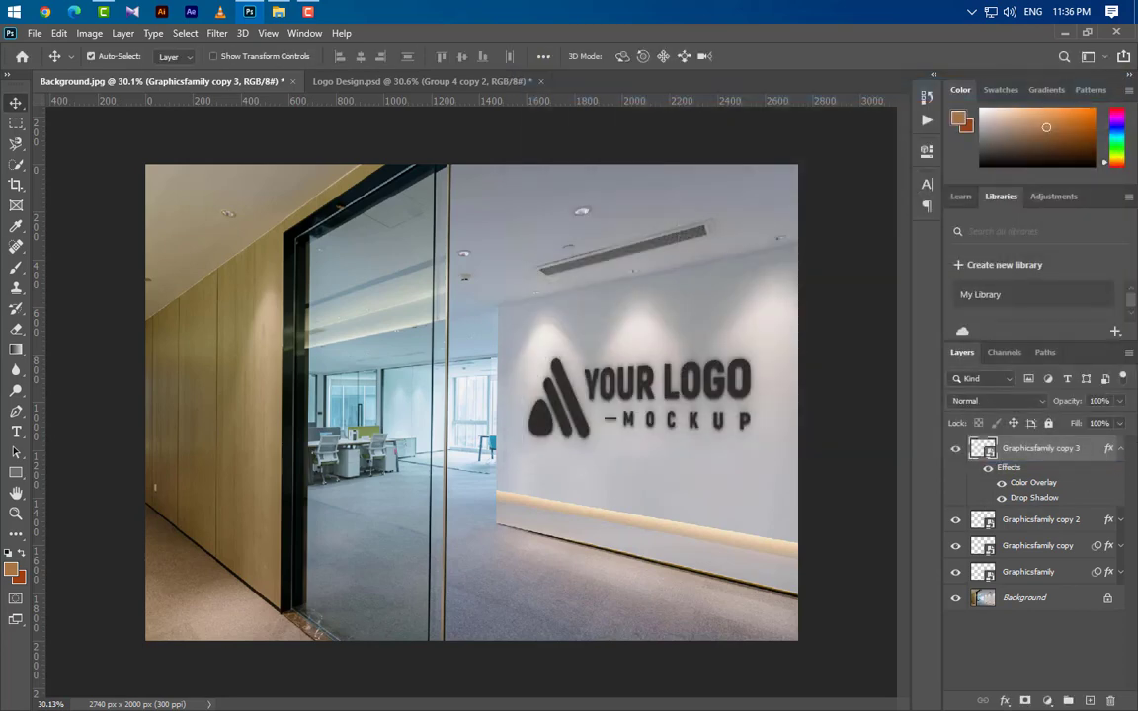
{"action": "left_click", "coordinate": [1119, 448]}
Duplicate the Graphicsfamily copy 3 layer and set the duplicate's Drop Shadow size to 7 px.
{"action": "left_click_drag", "start_coordinate": [1091, 461], "coordinate": [1089, 700]}
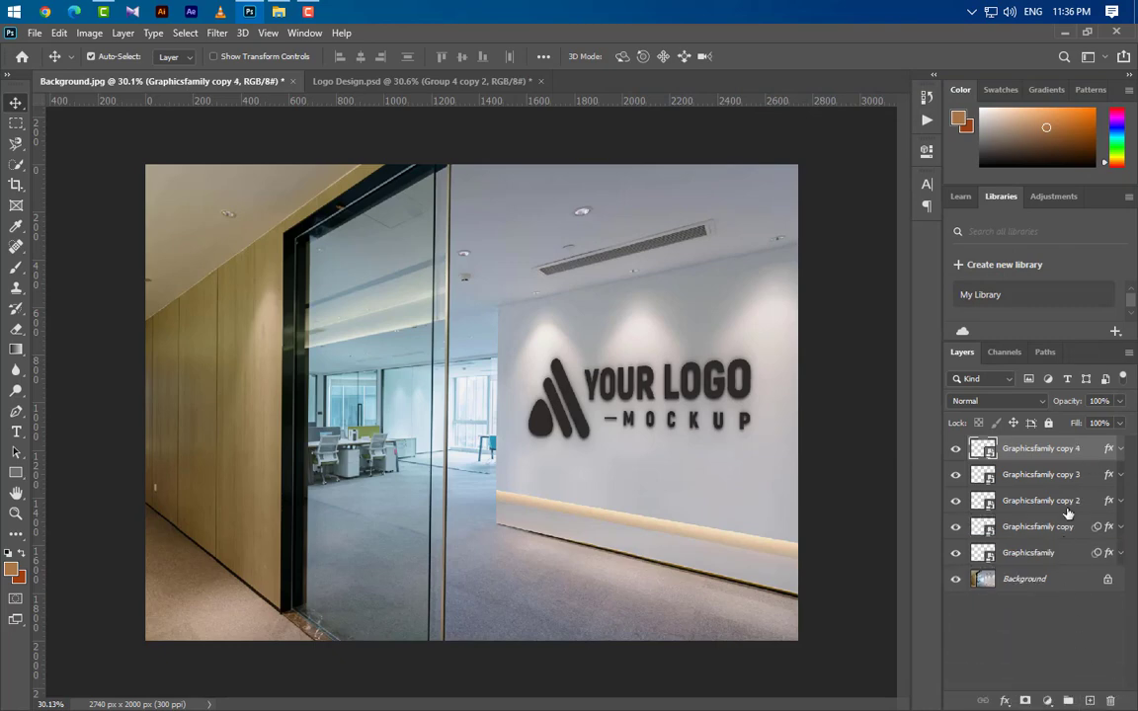
{"action": "left_click", "coordinate": [1121, 449]}
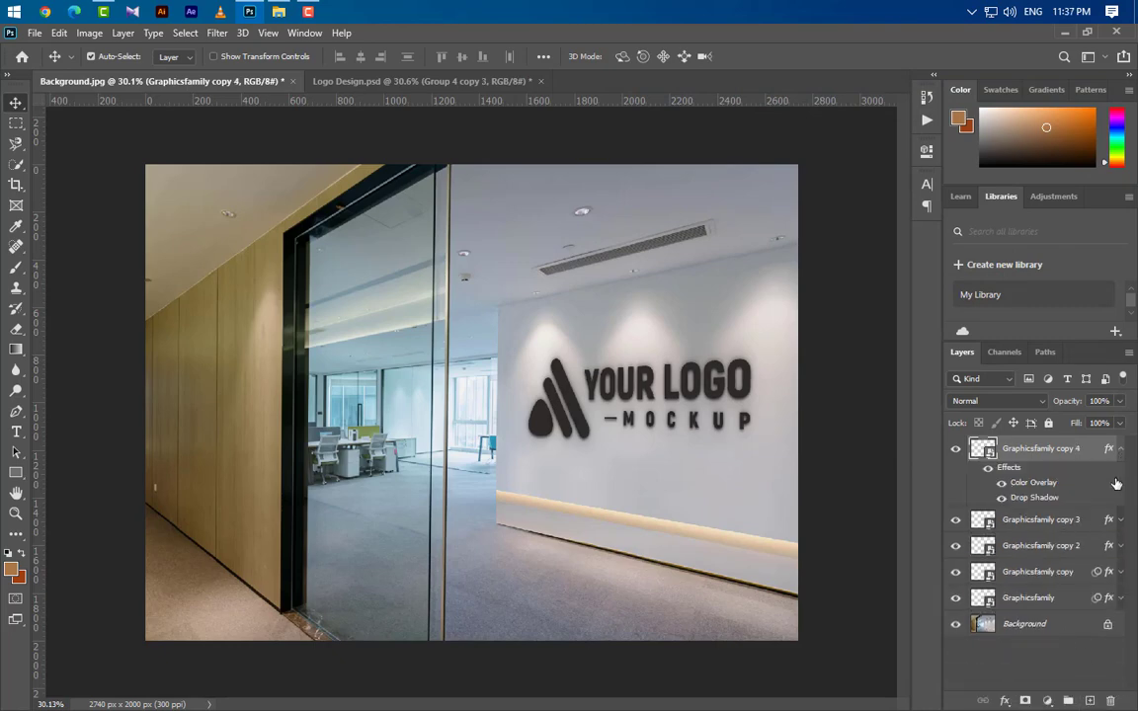
{"action": "double_click", "coordinate": [1036, 499]}
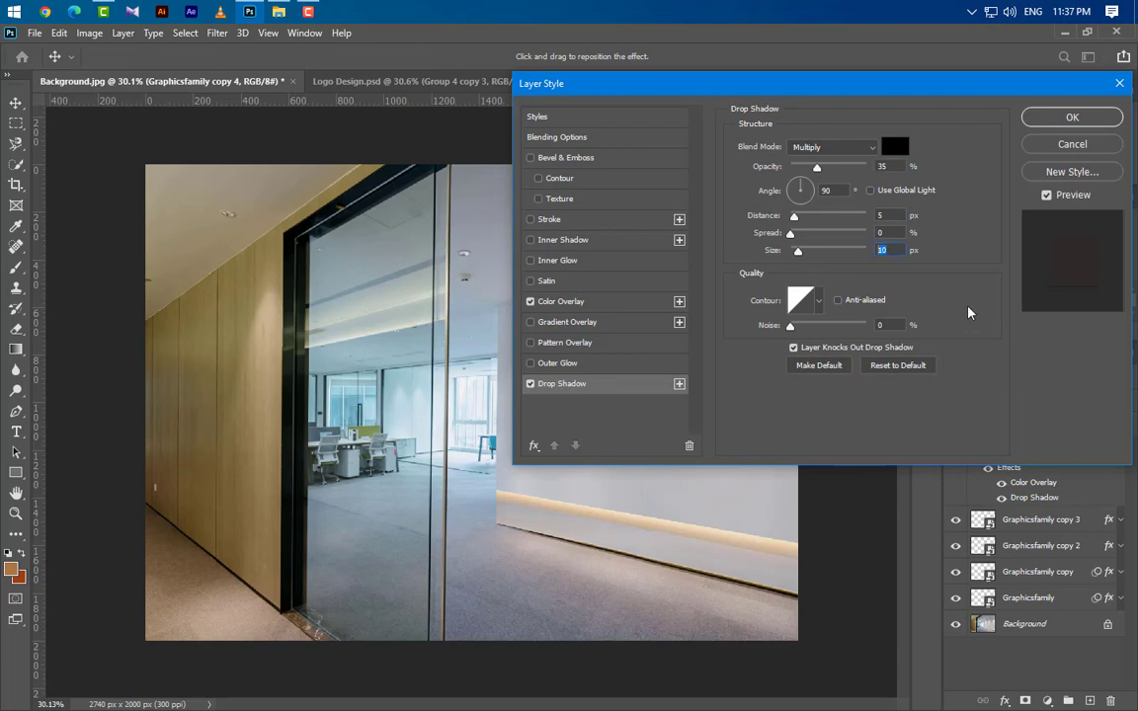
{"action": "type", "text": "7"}
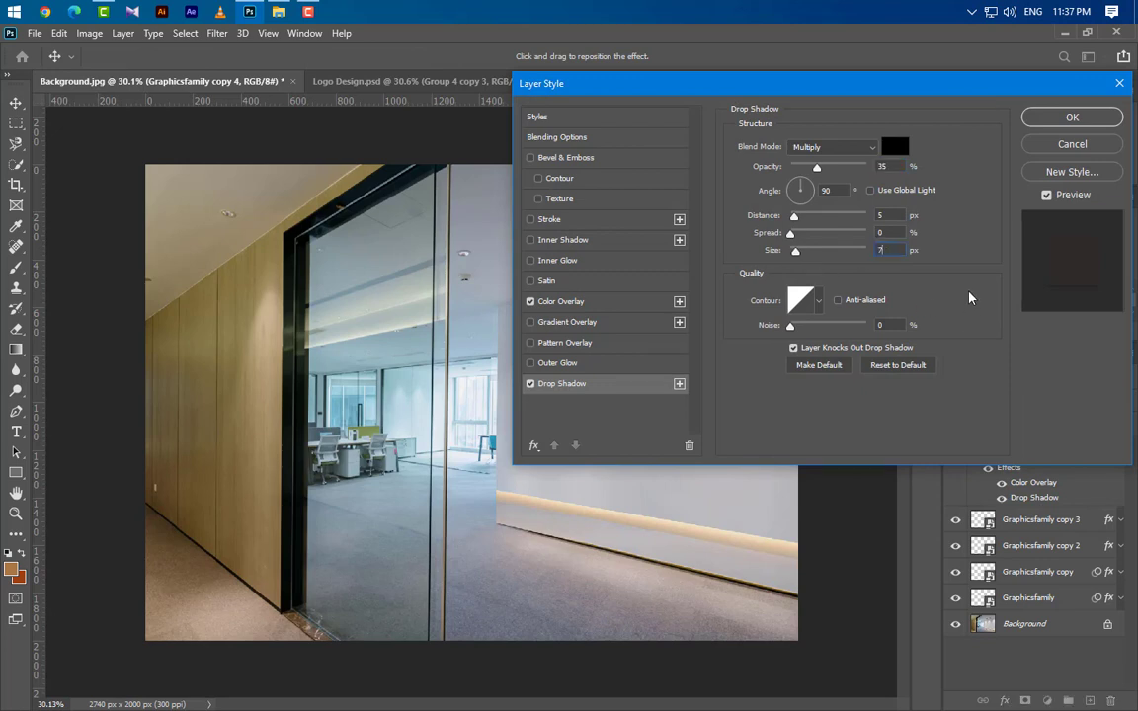
{"action": "left_click", "coordinate": [1104, 126]}
{"action": "left_click", "coordinate": [1119, 449]}
Duplicate the Graphicsfamily copy 4 layer and set the duplicate's Drop Shadow to 50% opacity, 0° angle and 5 px size.
{"action": "key", "text": "ctrl+j"}
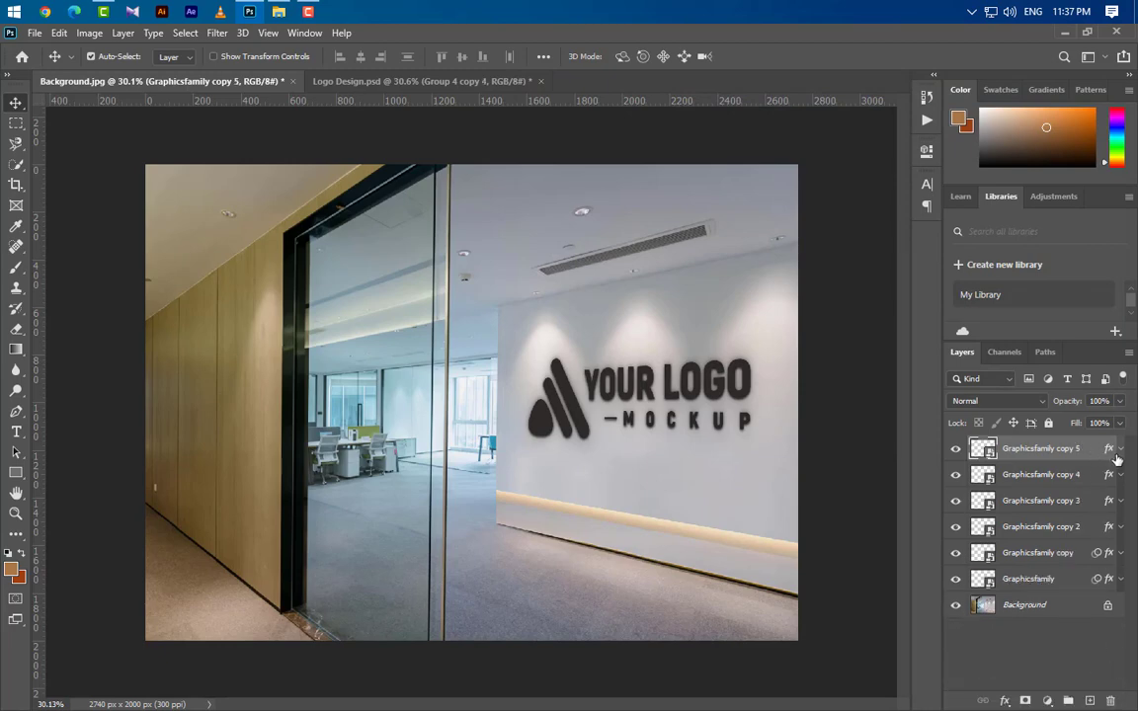
{"action": "left_click", "coordinate": [1120, 450]}
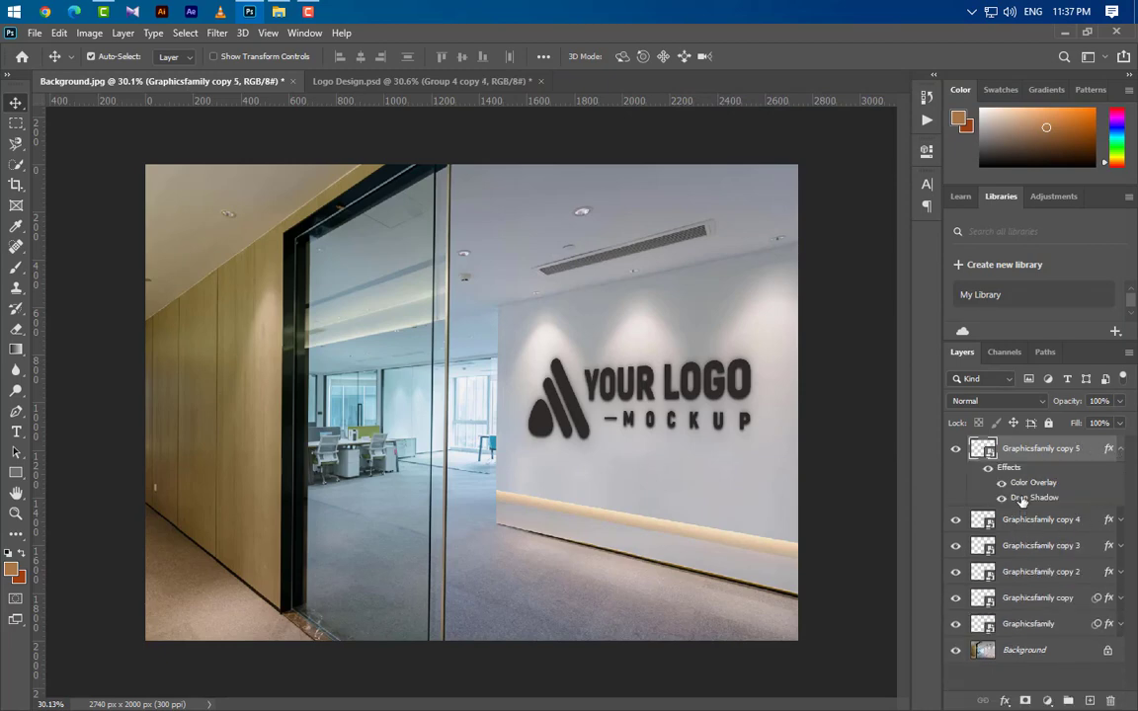
{"action": "double_click", "coordinate": [1023, 498]}
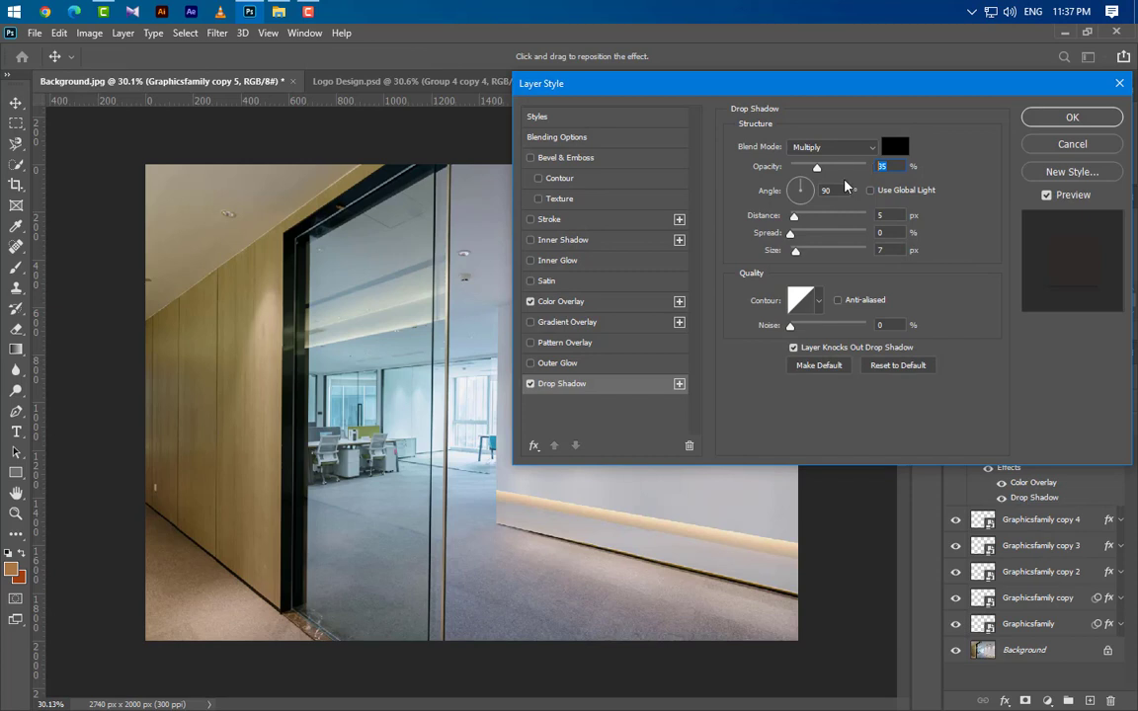
{"action": "type", "text": "50"}
{"action": "left_click_drag", "start_coordinate": [842, 191], "coordinate": [797, 192]}
{"action": "type", "text": "0"}
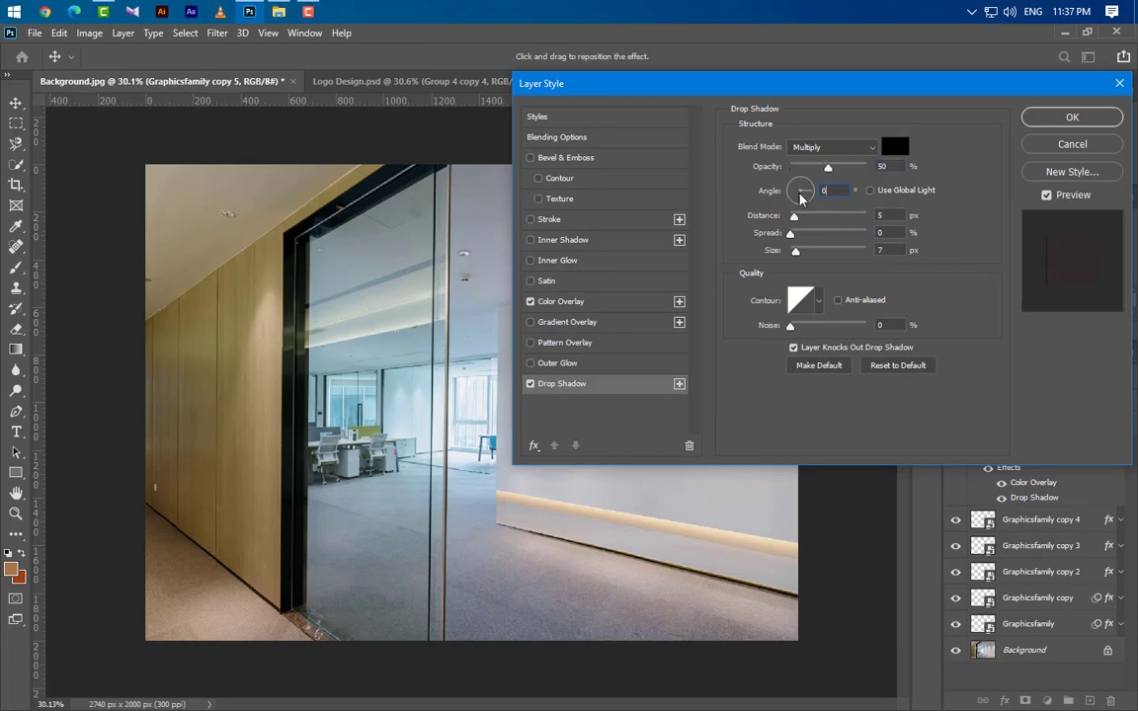
{"action": "key", "text": "Tab"}
{"action": "key", "text": "Tab"}
{"action": "key", "text": "Tab"}
{"action": "type", "text": "5"}
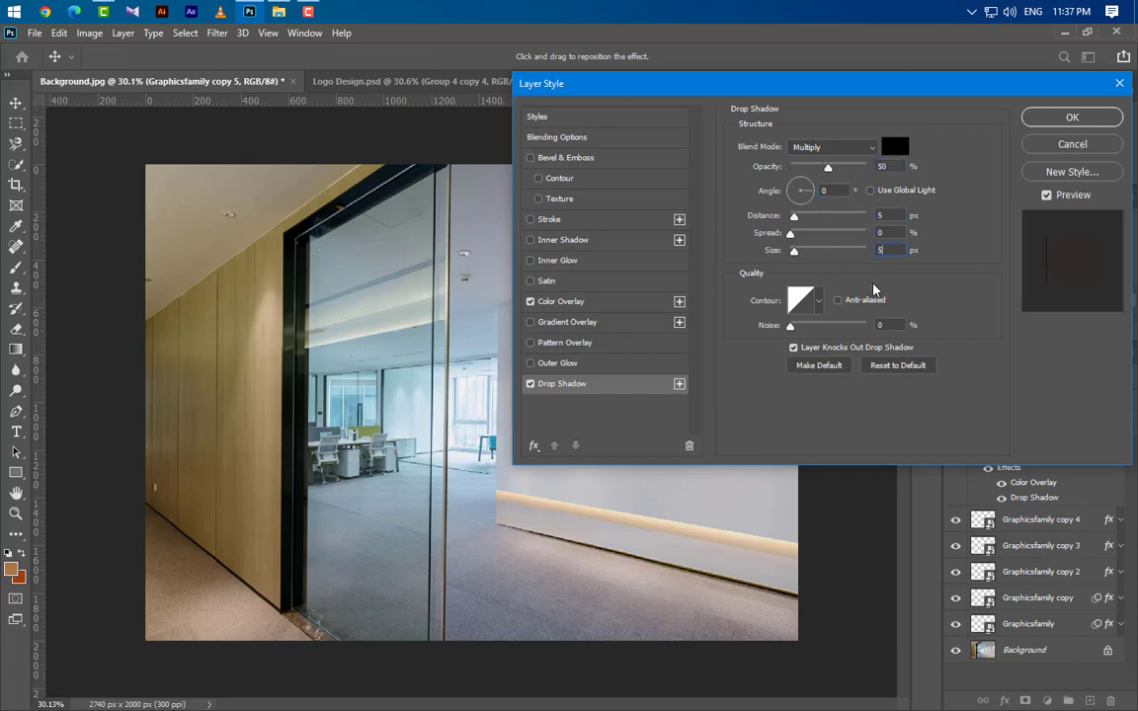
{"action": "left_click", "coordinate": [1071, 117]}
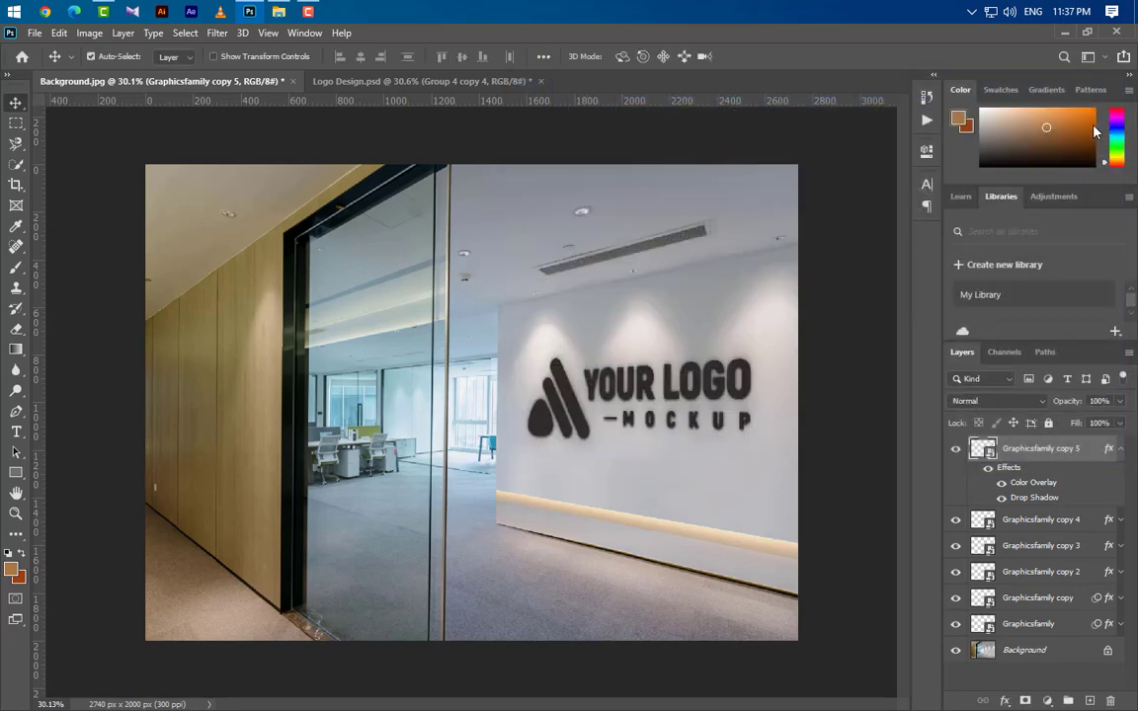
{"action": "left_click", "coordinate": [1120, 450]}
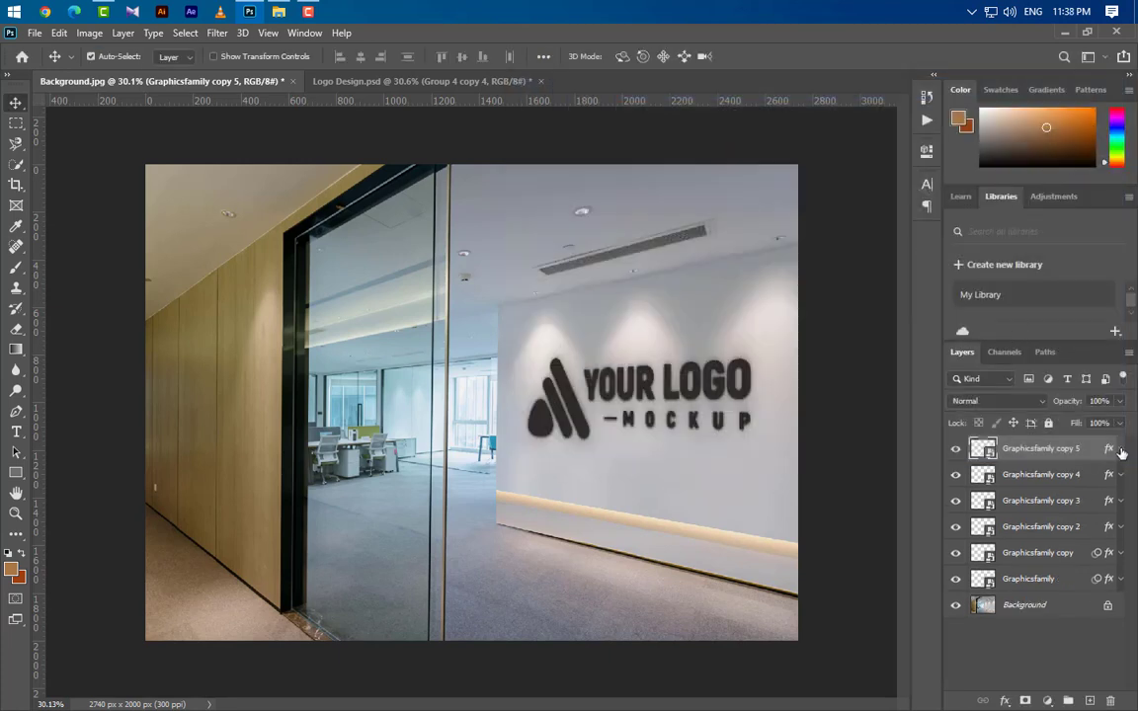
Group the Graphicsfamily layer and all of its copies, leaving the Background layer outside the group.
{"action": "left_click", "coordinate": [1041, 475], "text": "ctrl"}
{"action": "left_click", "coordinate": [1042, 500], "text": "ctrl"}
{"action": "left_click", "coordinate": [1042, 526], "text": "ctrl"}
{"action": "left_click", "coordinate": [1061, 554], "text": "ctrl"}
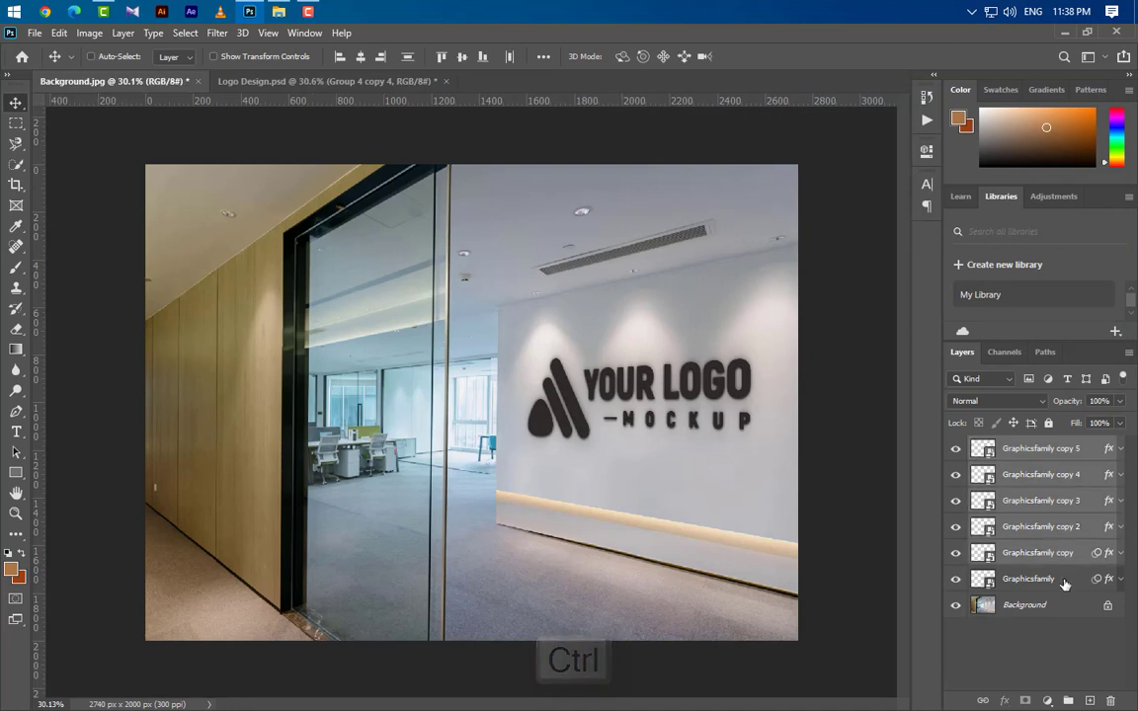
{"action": "left_click", "coordinate": [1037, 579], "text": "ctrl"}
{"action": "left_click", "coordinate": [1067, 700]}
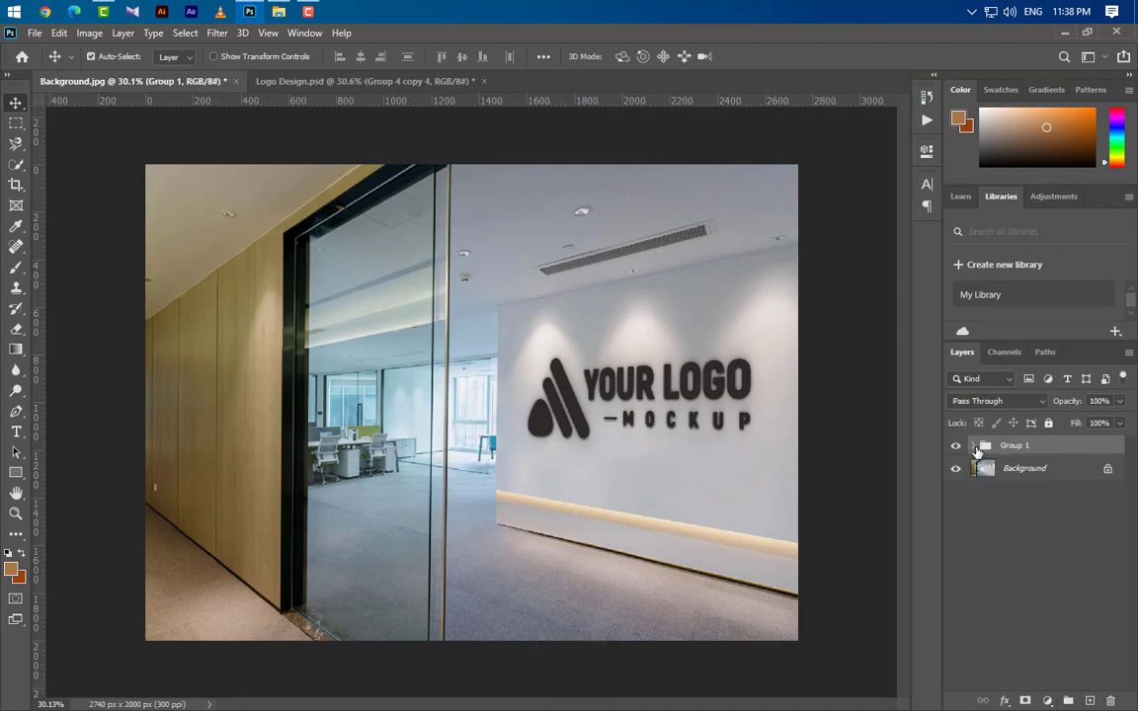
Duplicate the Graphicsfamily copy 5 layer, move the duplicate out above Group 1, and collapse the group.
{"action": "left_click", "coordinate": [975, 446]}
{"action": "left_click", "coordinate": [1079, 472]}
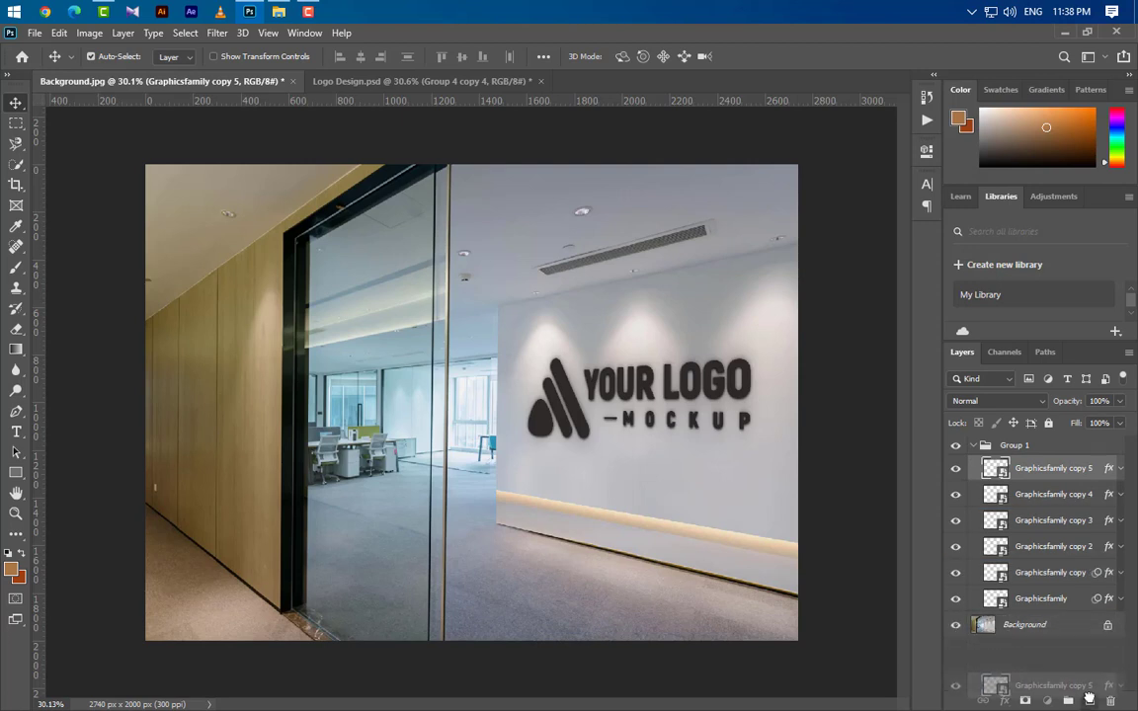
{"action": "key", "text": "ctrl+j"}
{"action": "left_click_drag", "start_coordinate": [1073, 471], "coordinate": [1036, 438]}
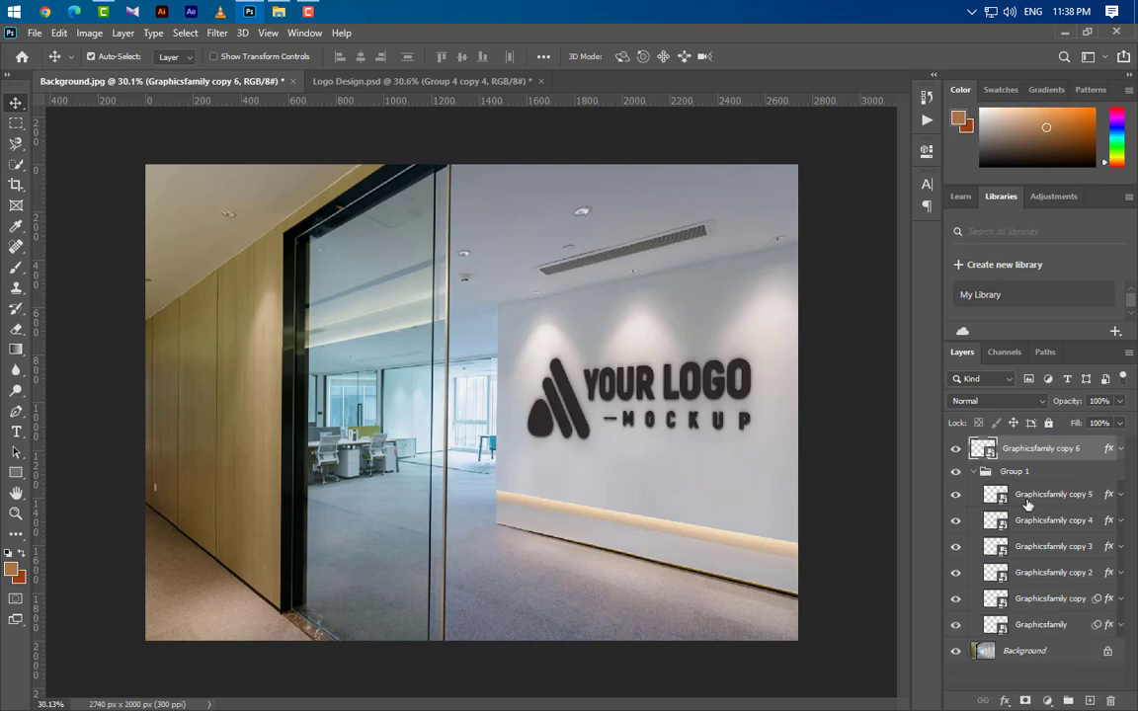
{"action": "left_click", "coordinate": [975, 472]}
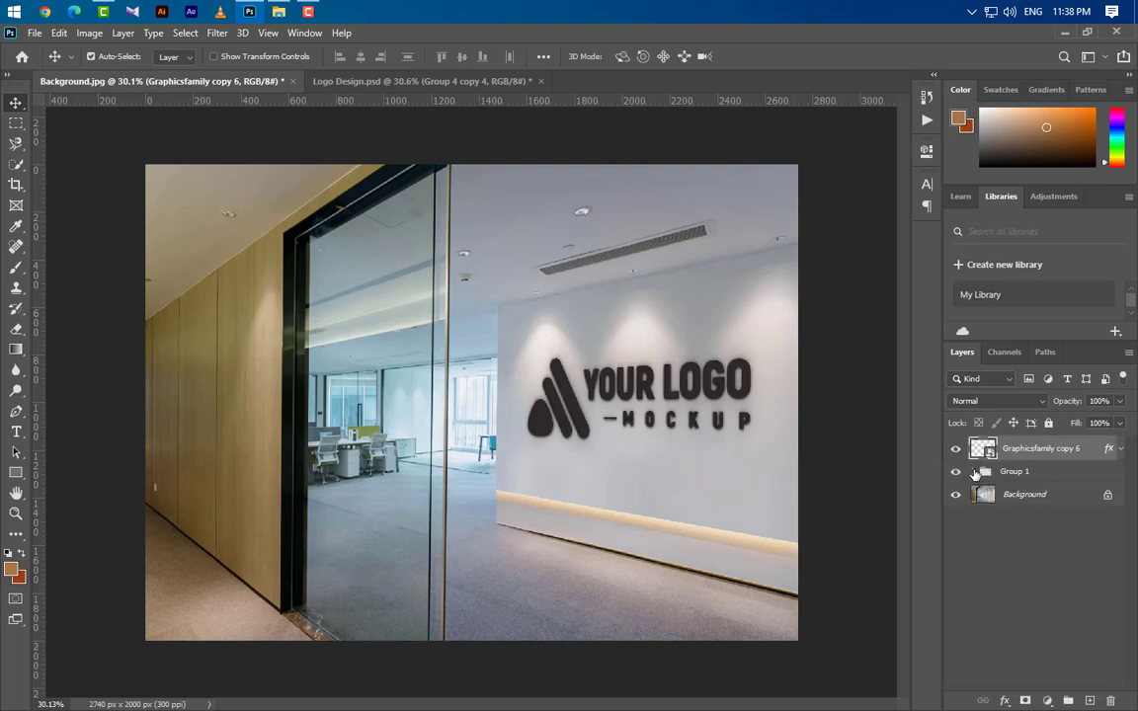
Set the foreground and background colors to dark greys and delete all effects from the Graphicsfamily copy 6 layer.
{"action": "key", "text": "d"}
{"action": "left_click", "coordinate": [1120, 449]}
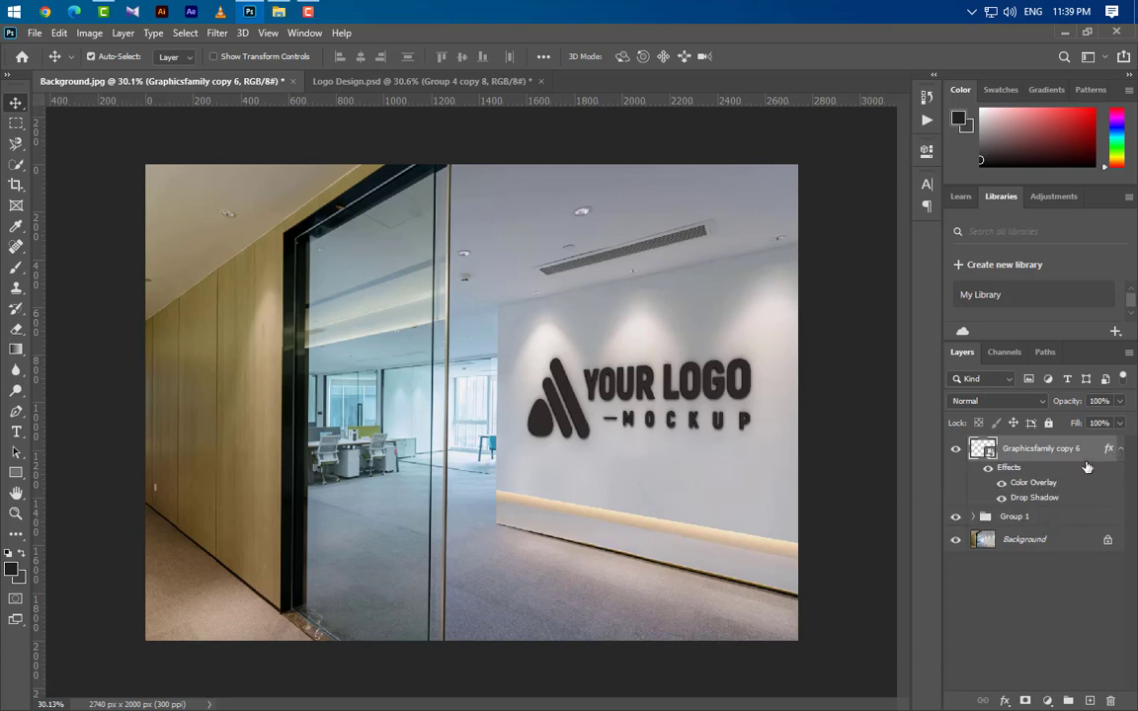
{"action": "left_click_drag", "start_coordinate": [1108, 451], "coordinate": [1110, 700]}
Add a Bevel & Emboss effect to the Graphicsfamily copy 6 layer with Inner Bevel style, Smooth technique and 1000% depth.
{"action": "double_click", "coordinate": [1102, 457]}
{"action": "left_click", "coordinate": [549, 157]}
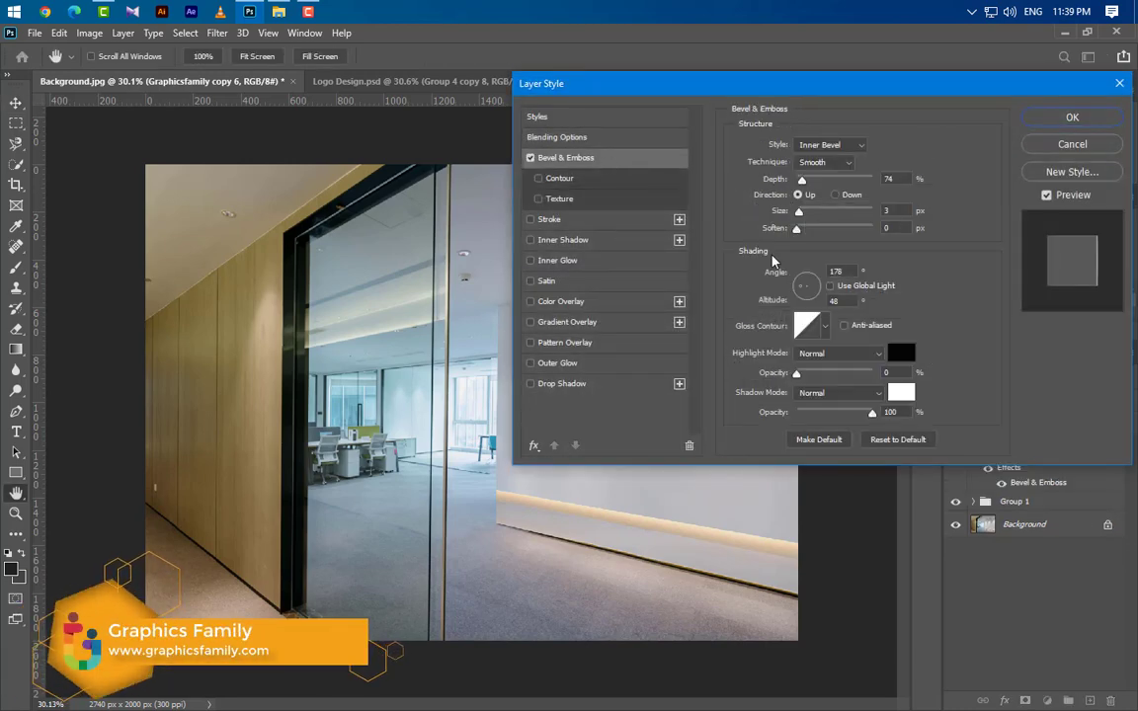
{"action": "left_click", "coordinate": [837, 147]}
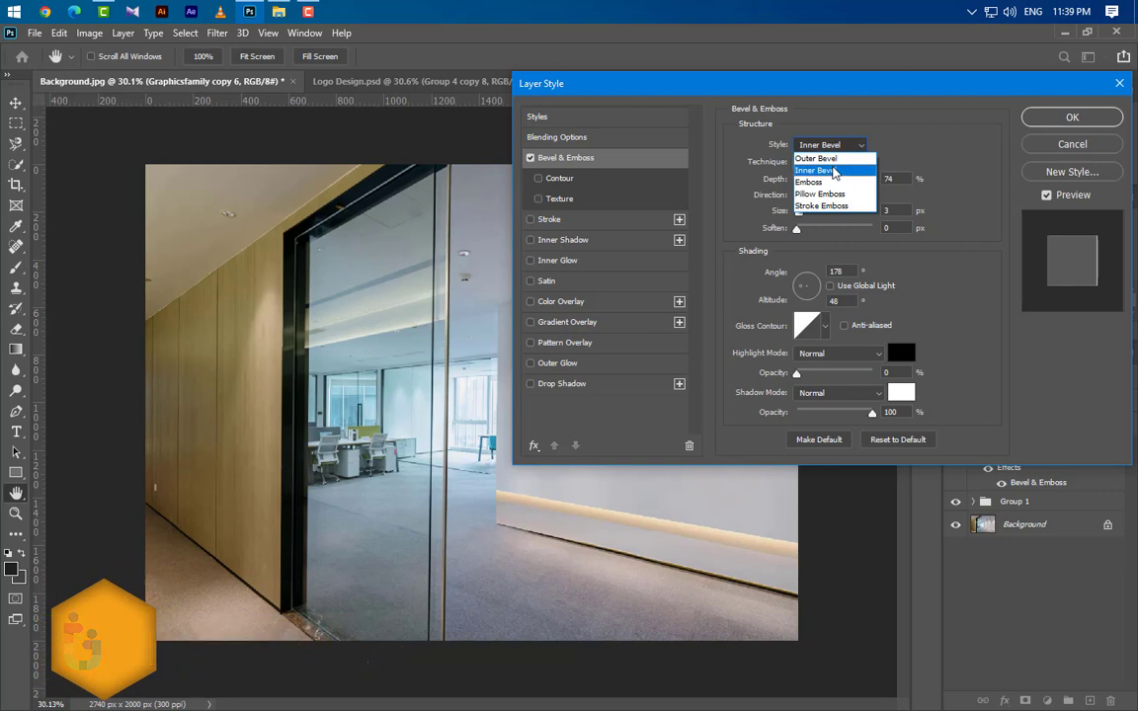
{"action": "left_click", "coordinate": [834, 169]}
{"action": "left_click", "coordinate": [834, 164]}
{"action": "left_click", "coordinate": [807, 173]}
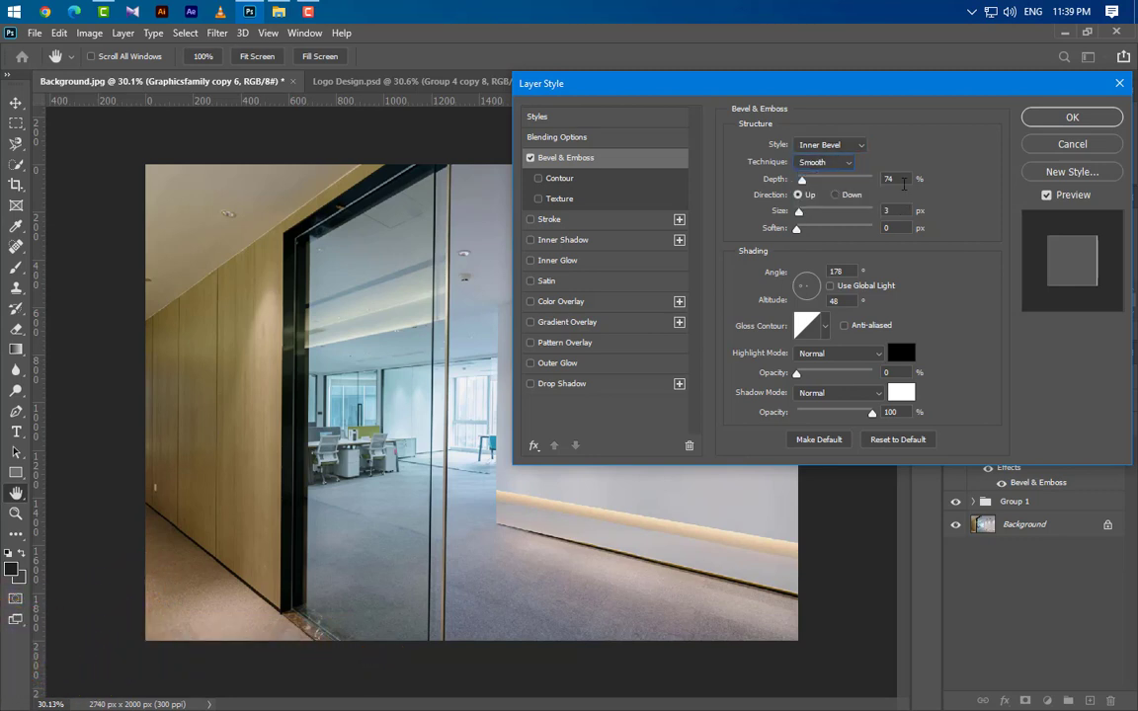
{"action": "type", "text": "1000"}
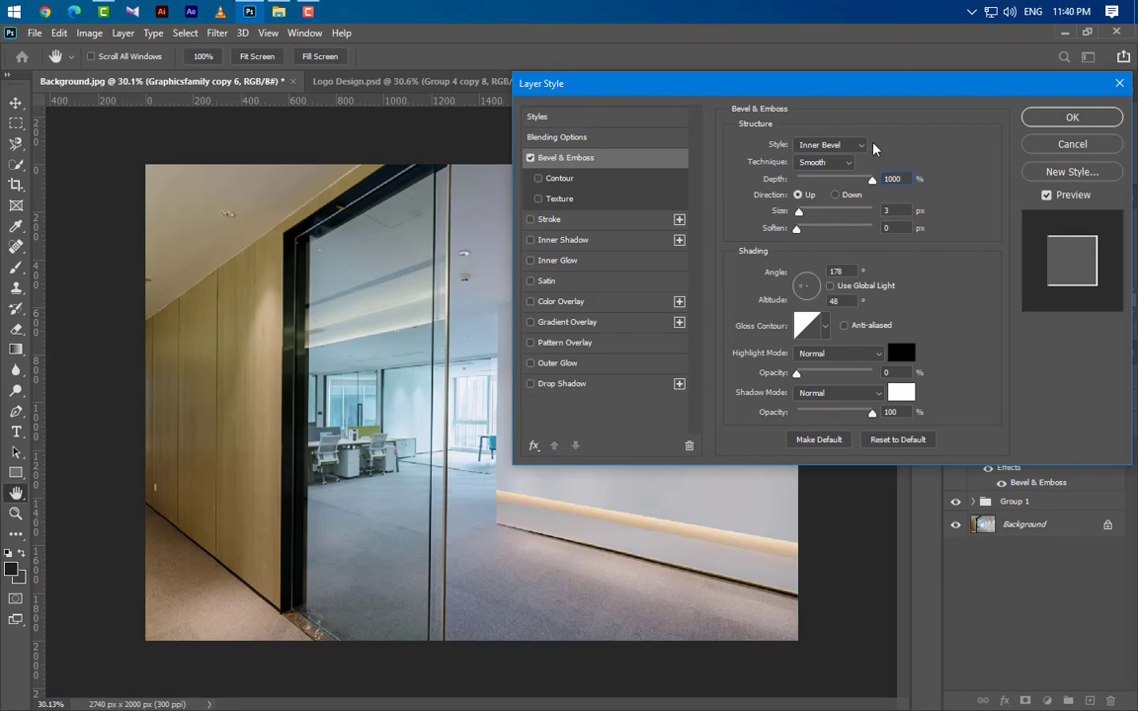
{"action": "left_click_drag", "start_coordinate": [887, 96], "coordinate": [984, 106]}
{"action": "key", "text": "Tab"}
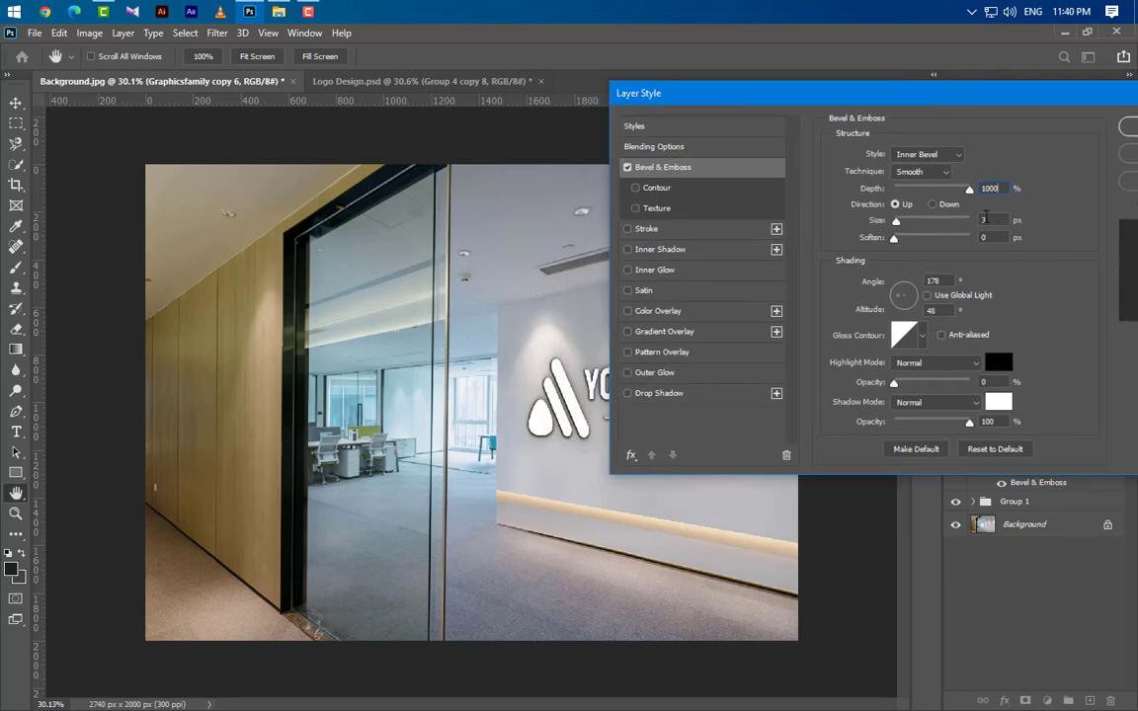
Set the bevel's size to 0 px, its angle to 90° and its altitude to 30°.
{"action": "type", "text": "0"}
{"action": "key", "text": "Tab"}
{"action": "key", "text": "Tab"}
{"action": "type", "text": "90"}
{"action": "key", "text": "Tab"}
{"action": "type", "text": "30"}
Set the bevel highlight to Screen mode in white (ffffff) at 30% opacity, with the gloss contour anti-aliased.
{"action": "left_click", "coordinate": [948, 363]}
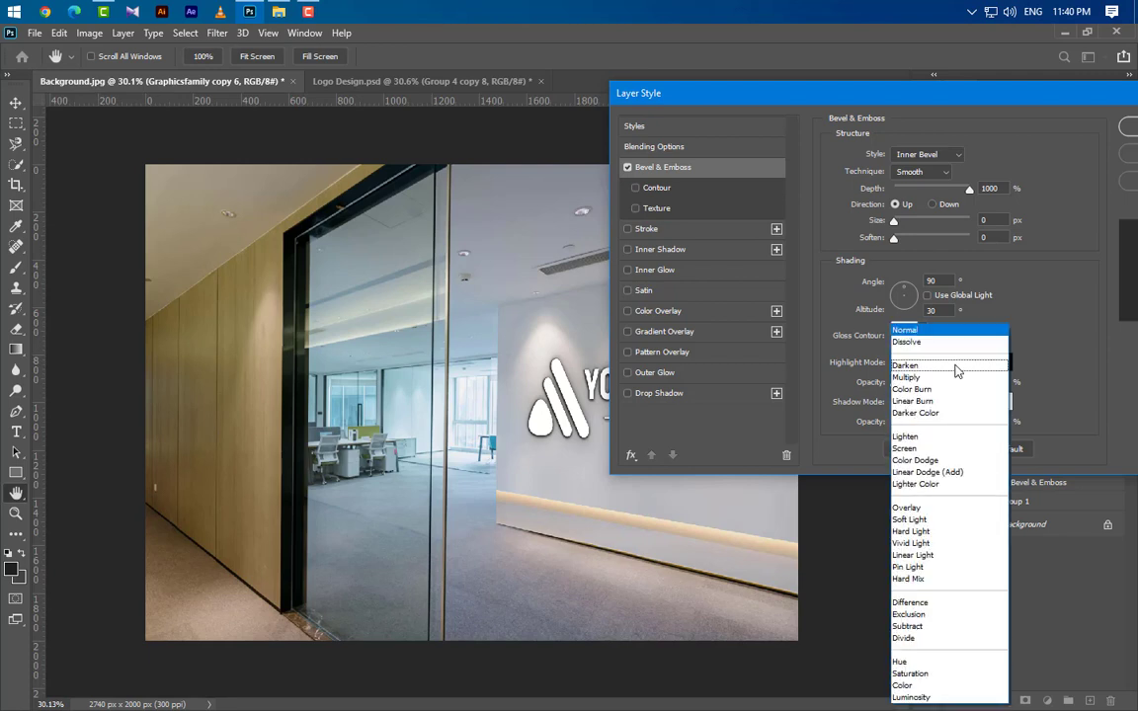
{"action": "left_click", "coordinate": [903, 449]}
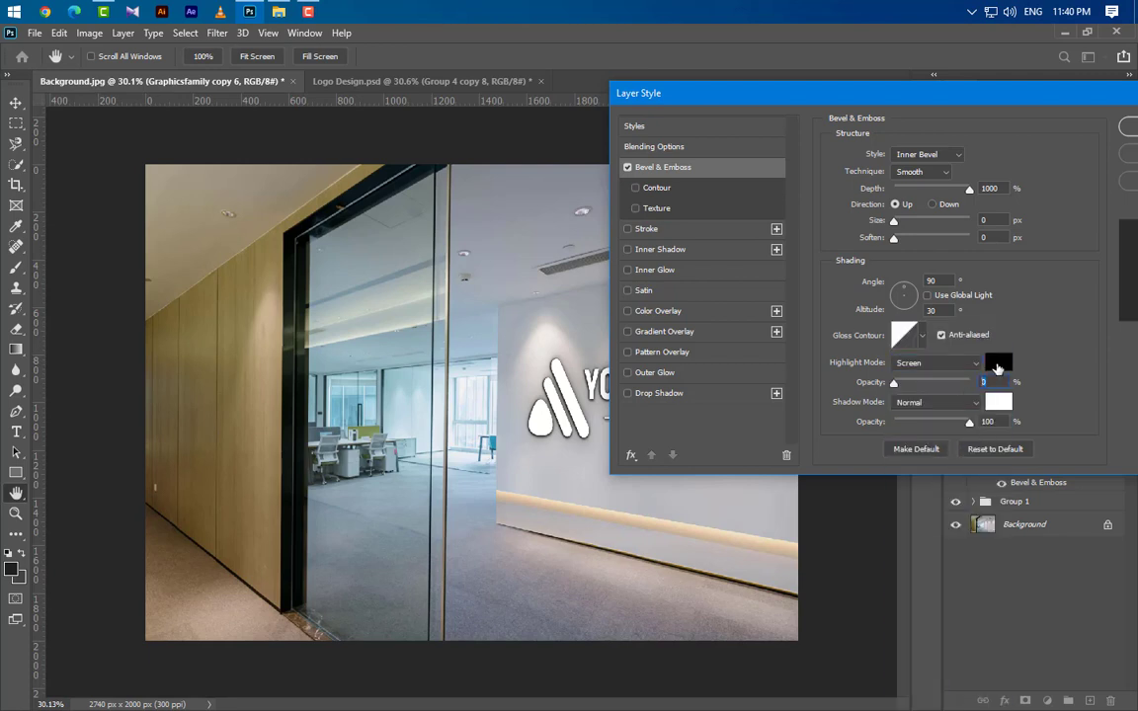
{"action": "left_click", "coordinate": [997, 362]}
{"action": "left_click", "coordinate": [718, 323]}
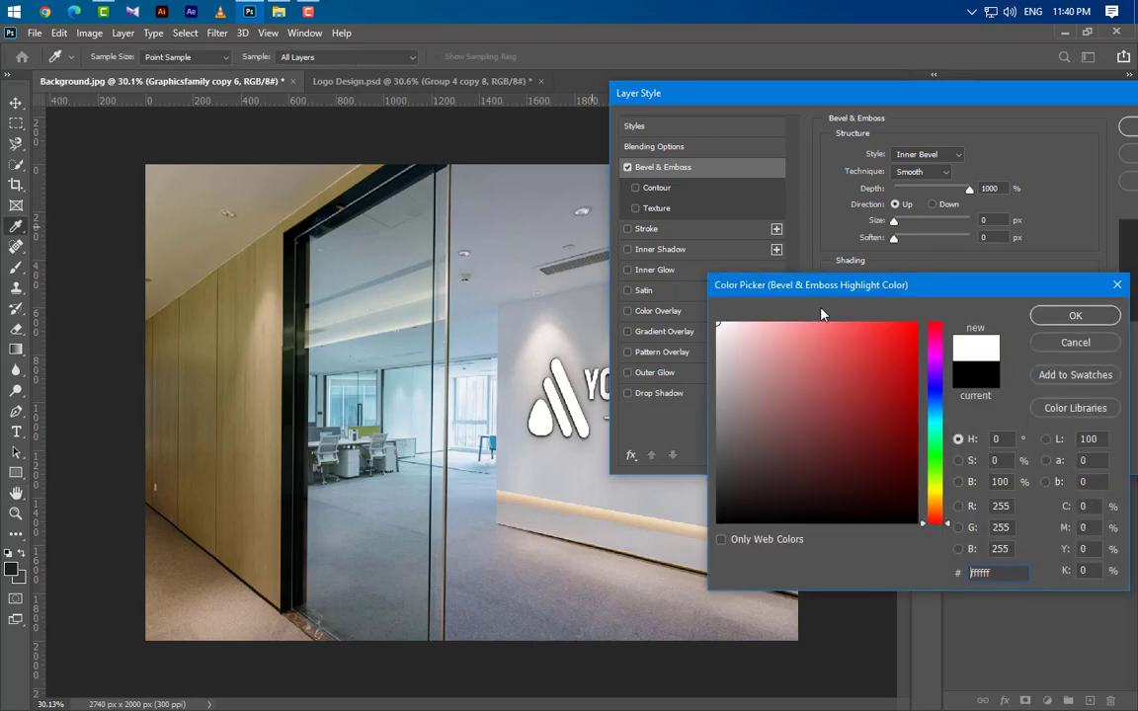
{"action": "left_click", "coordinate": [1051, 317]}
Set the bevel shadow to Multiply mode in black with 6% opacity.
{"action": "left_click", "coordinate": [938, 407]}
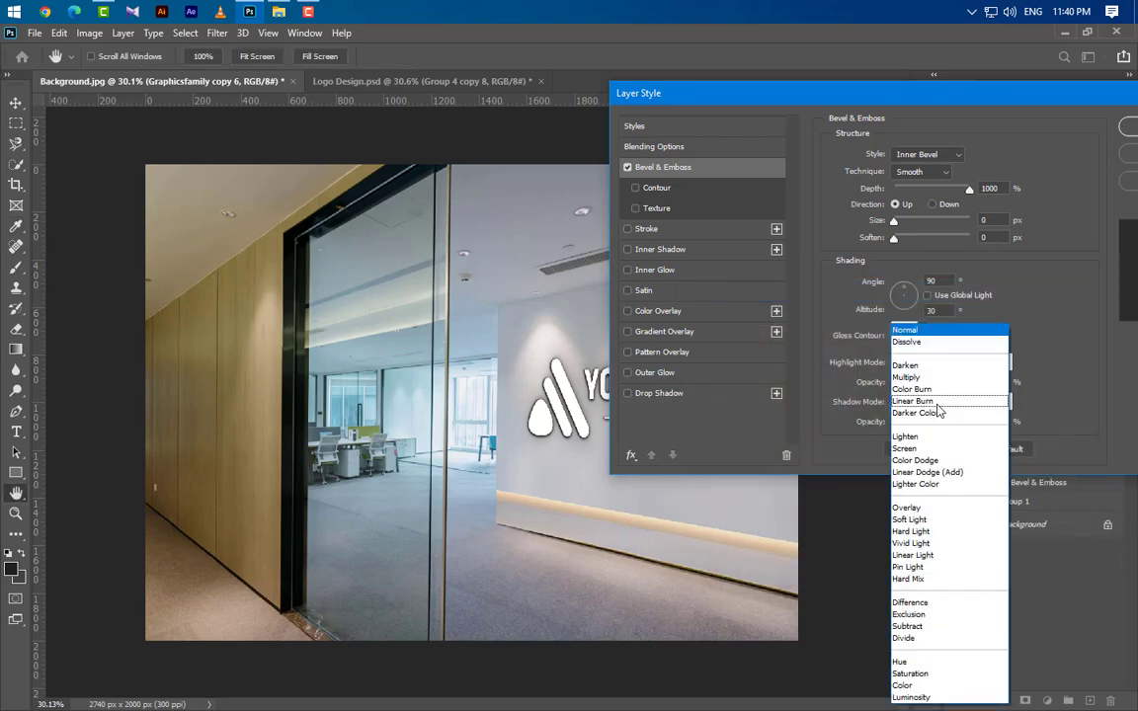
{"action": "left_click", "coordinate": [950, 394]}
{"action": "left_click", "coordinate": [997, 402]}
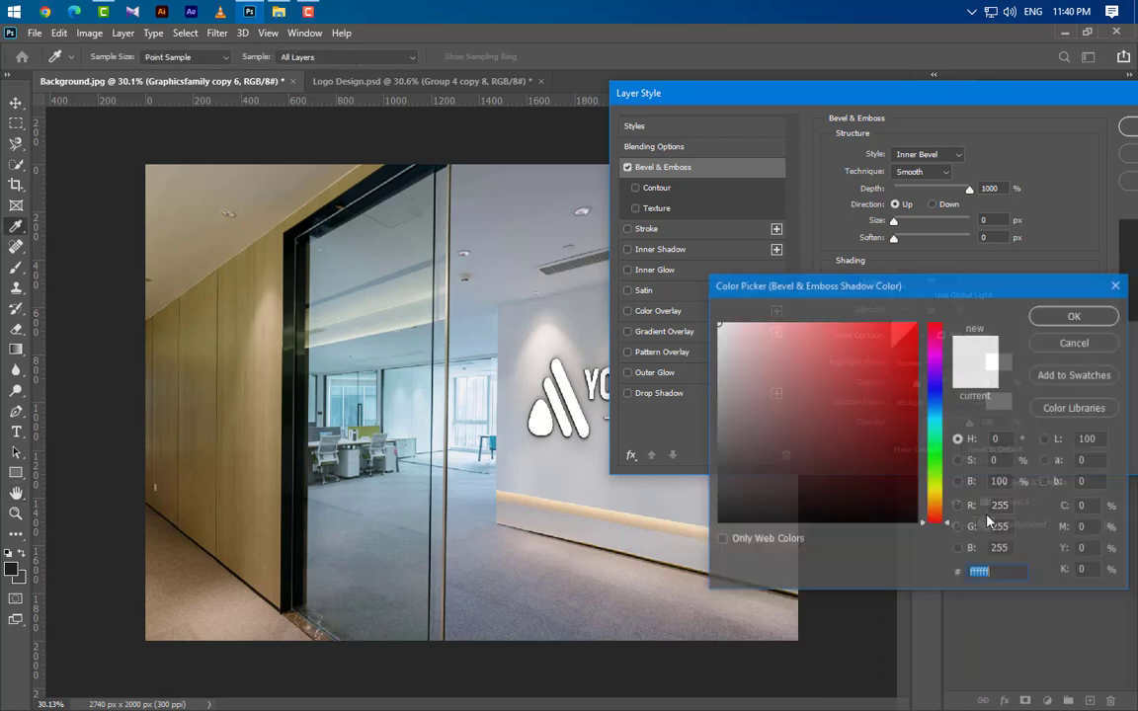
{"action": "left_click", "coordinate": [888, 518]}
{"action": "left_click", "coordinate": [1070, 317]}
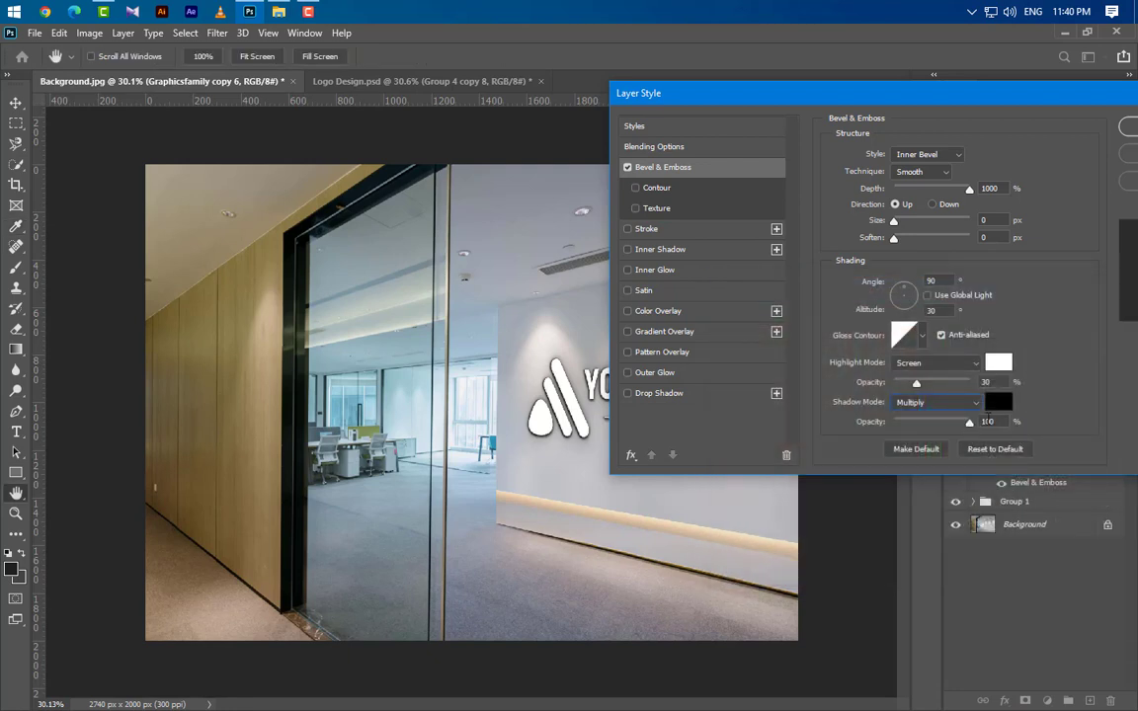
{"action": "left_click_drag", "start_coordinate": [996, 422], "coordinate": [942, 425]}
{"action": "type", "text": "60"}
Add a Gradient Overlay, set the gradient's first color stop to 1f1f1f and remove its middle stop.
{"action": "left_click", "coordinate": [705, 336]}
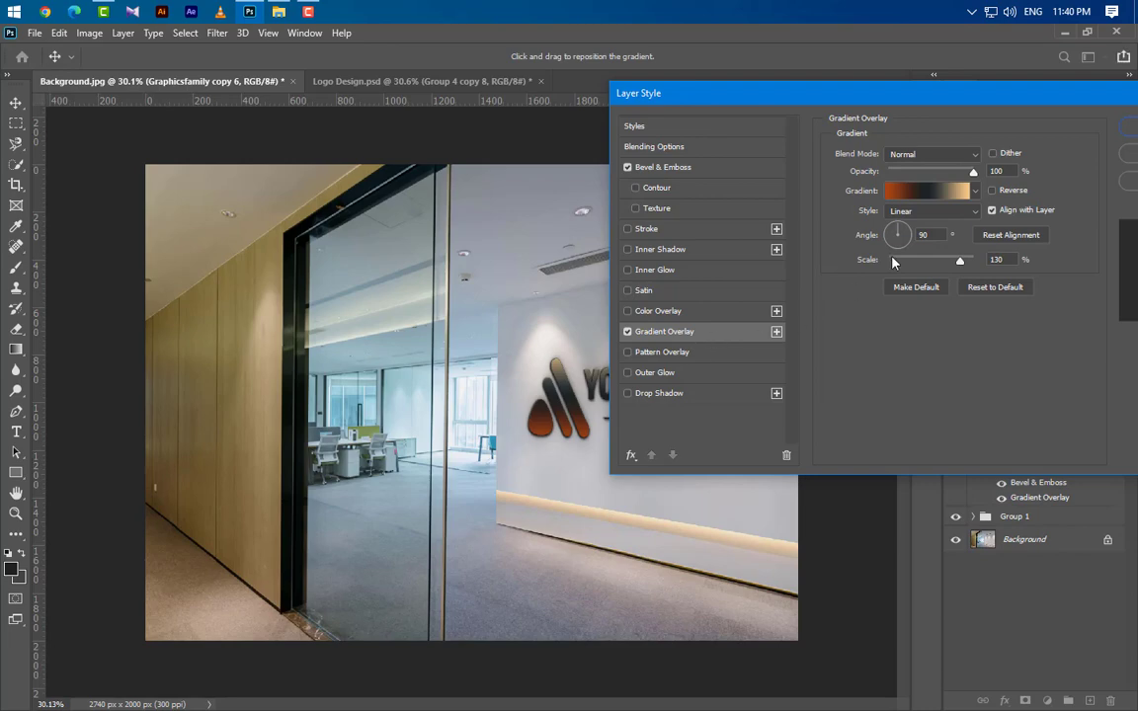
{"action": "left_click", "coordinate": [926, 190]}
{"action": "double_click", "coordinate": [654, 408]}
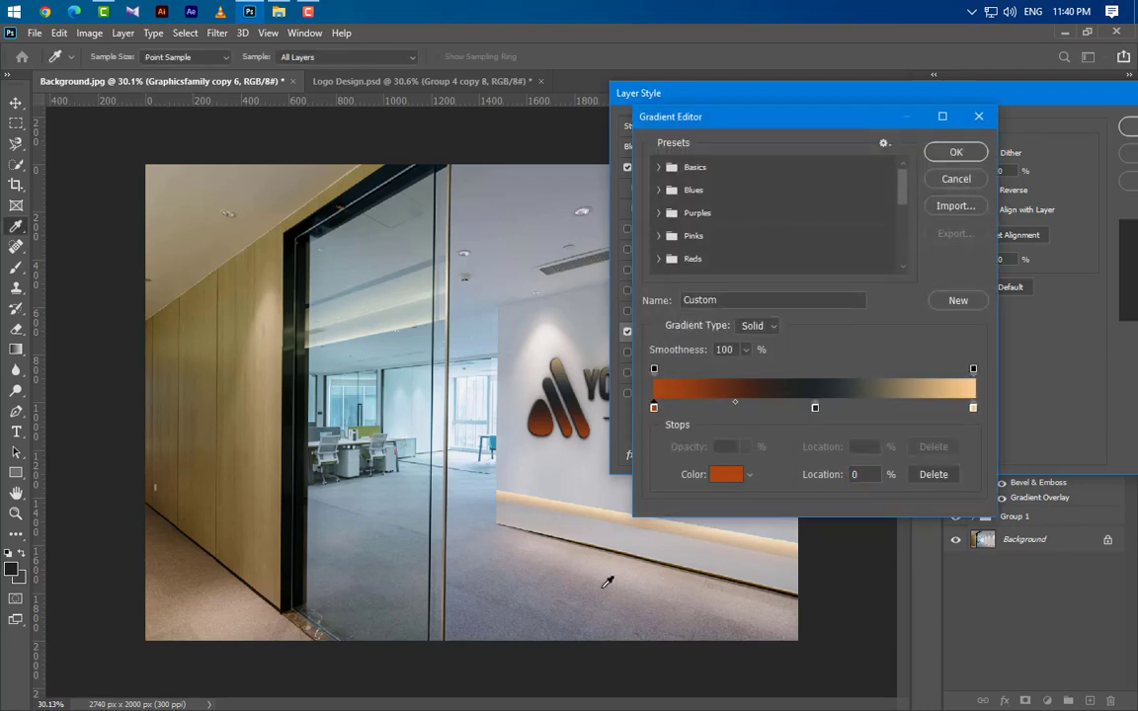
{"action": "left_click", "coordinate": [14, 570]}
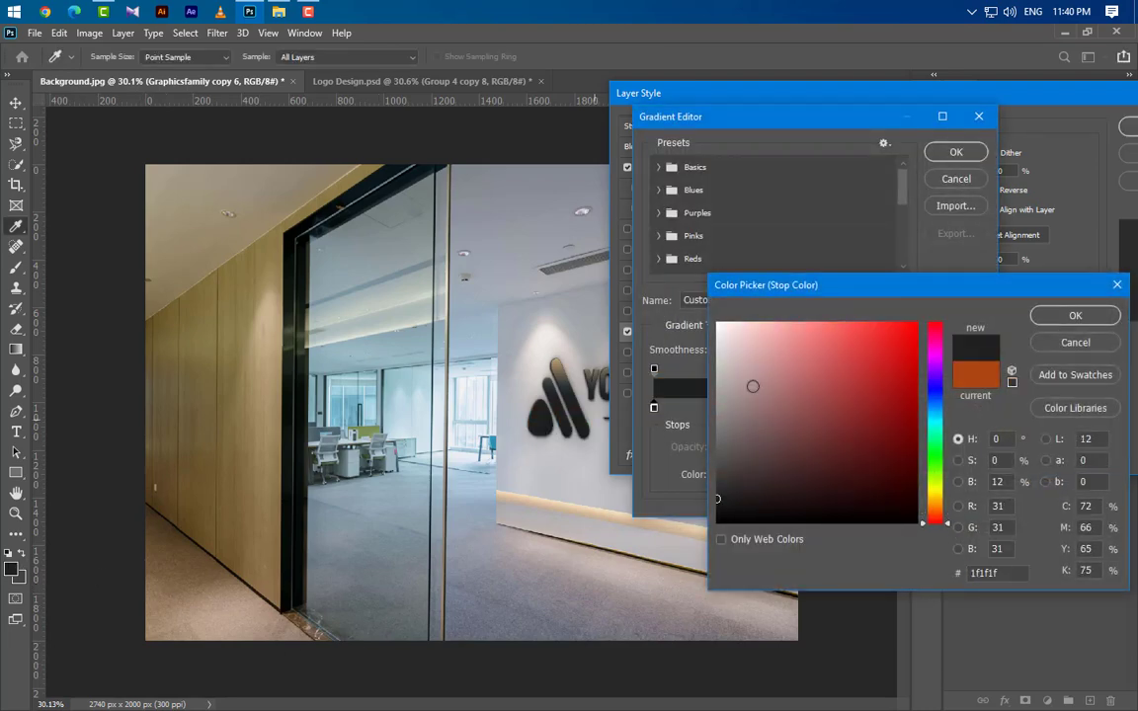
{"action": "left_click", "coordinate": [1100, 326]}
{"action": "left_click_drag", "start_coordinate": [815, 410], "coordinate": [798, 630]}
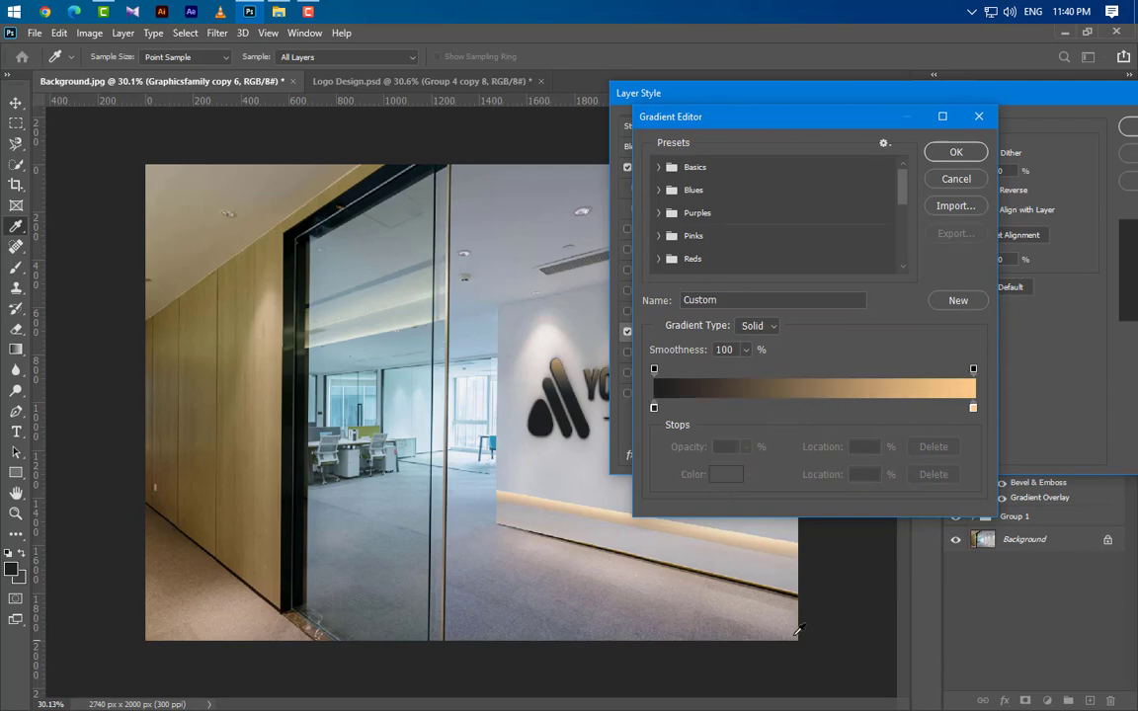
Set the gradient's end color stop to 444444 and accept the edited gradient.
{"action": "double_click", "coordinate": [973, 410]}
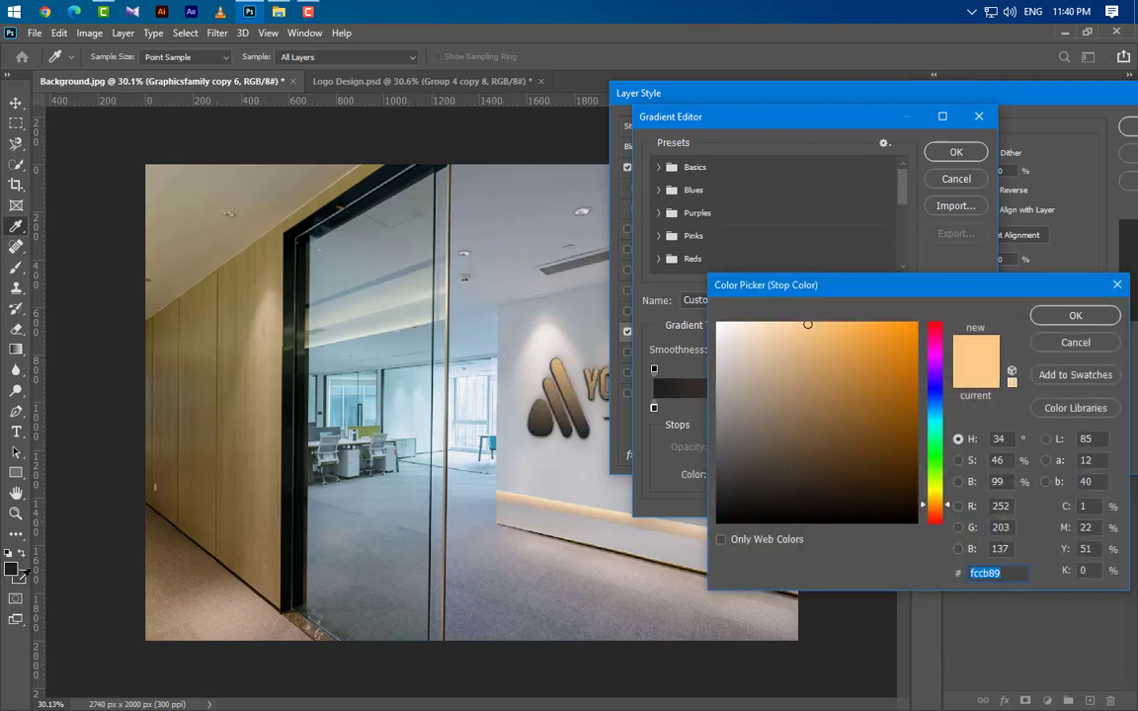
{"action": "left_click", "coordinate": [498, 527]}
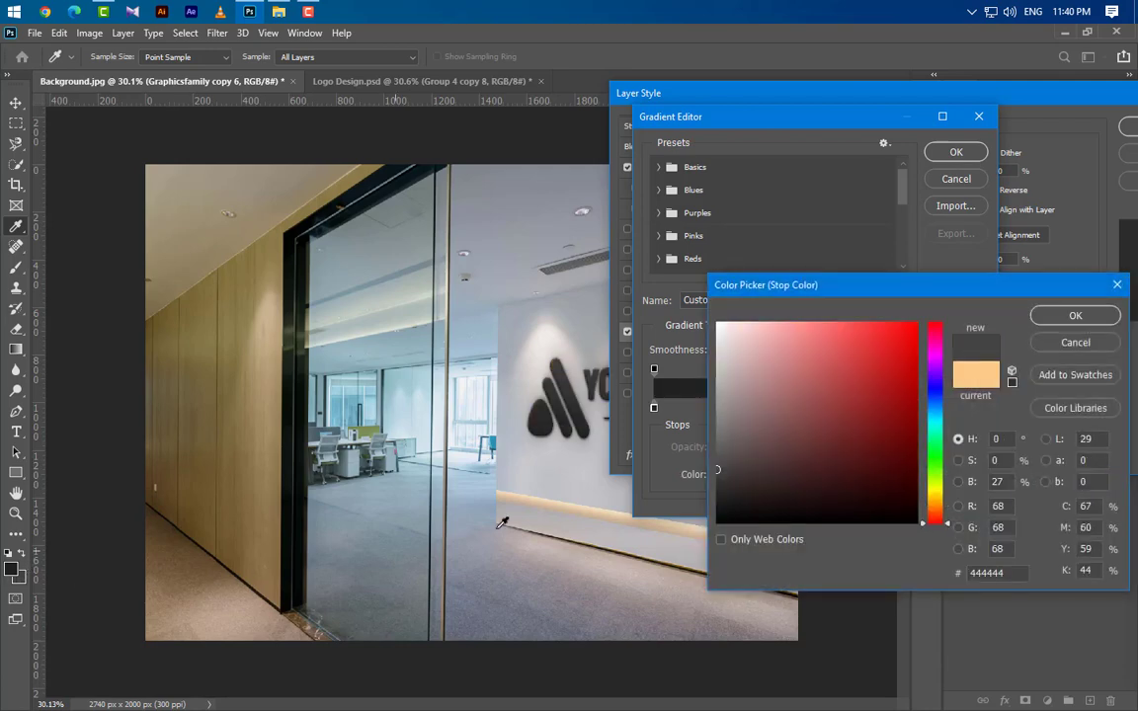
{"action": "left_click", "coordinate": [1039, 316]}
{"action": "left_click", "coordinate": [956, 151]}
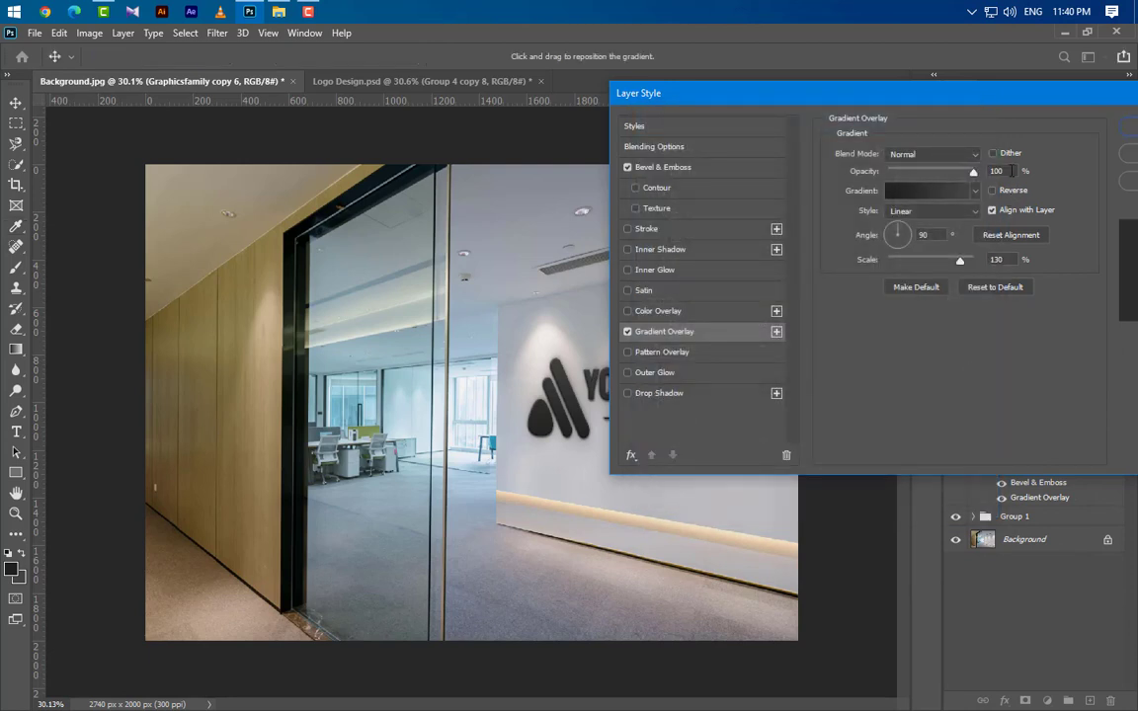
Set the Gradient Overlay scale to 150% and apply the layer style.
{"action": "left_click", "coordinate": [1008, 171]}
{"action": "key", "text": "Tab"}
{"action": "type", "text": "150"}
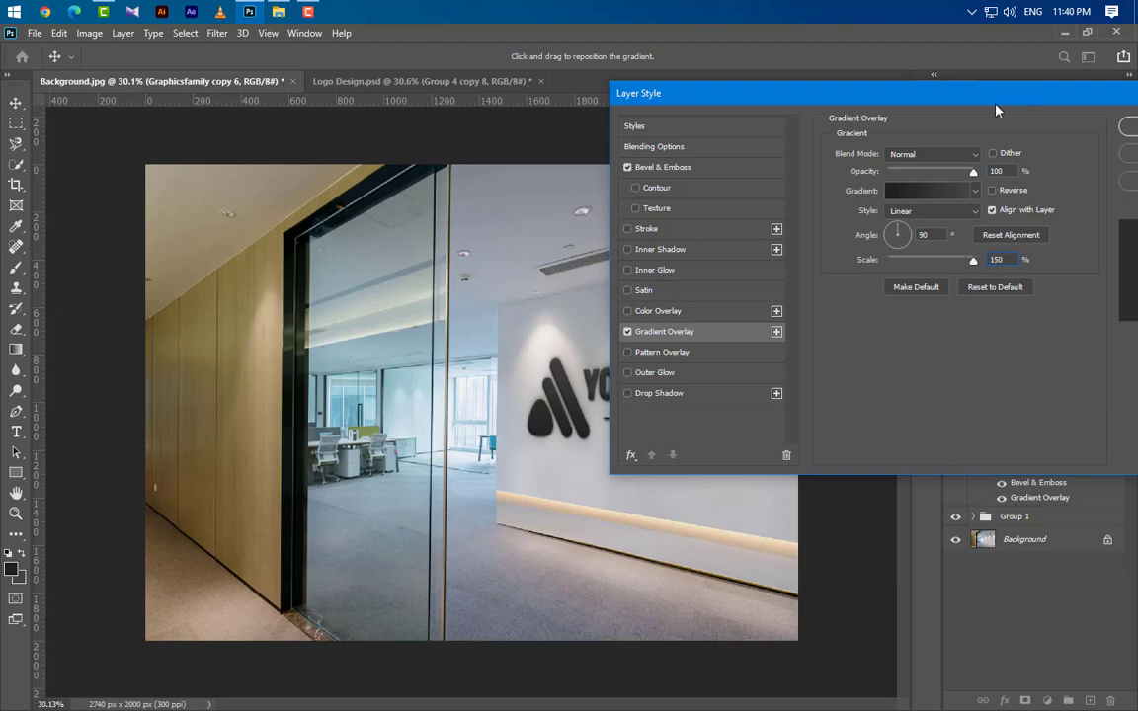
{"action": "left_click_drag", "start_coordinate": [995, 109], "coordinate": [855, 148]}
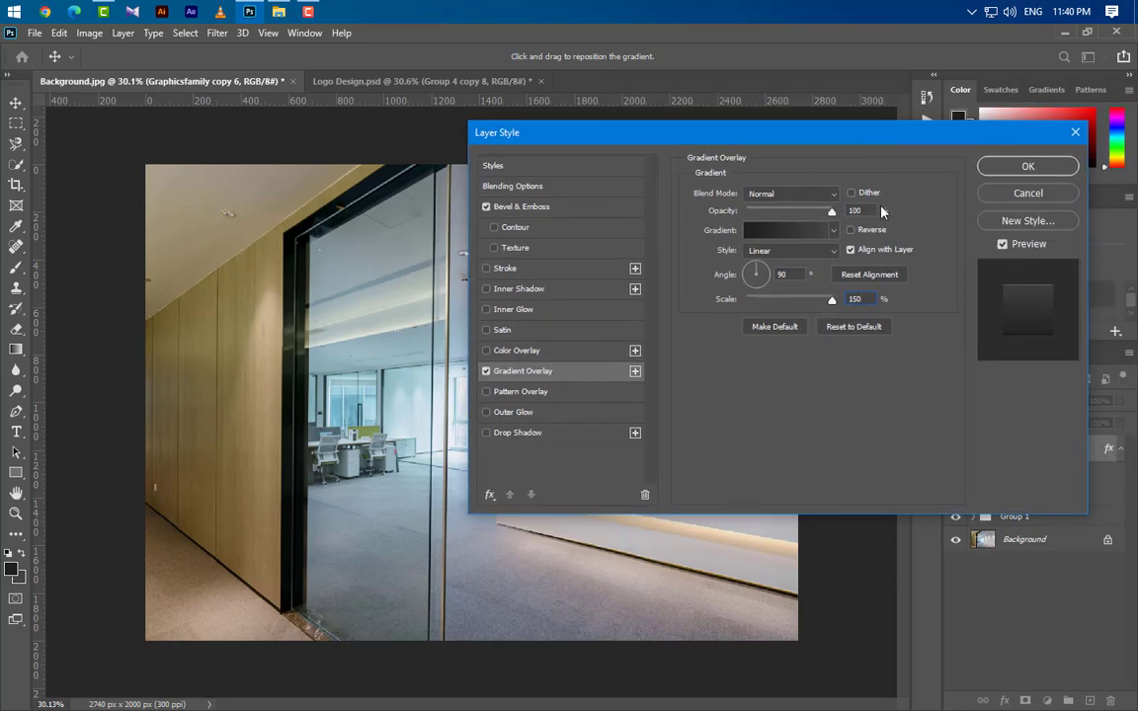
{"action": "left_click", "coordinate": [1033, 163]}
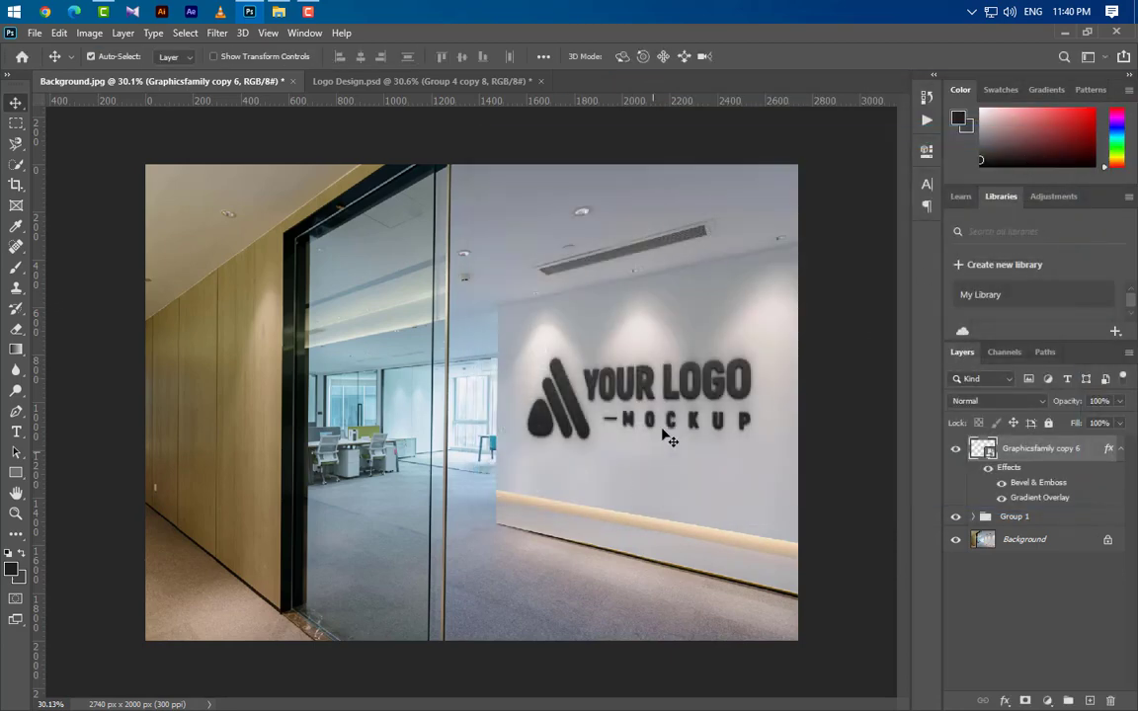
Build the logo's depth by stacking twelve duplicates of the styled logo layer, nudging each slightly further left, and hide the topmost one.
{"action": "scroll", "coordinate": [766, 377], "scroll_direction": "up", "scroll_amount": 2}
{"action": "scroll", "coordinate": [776, 390], "scroll_direction": "up", "scroll_amount": 6}
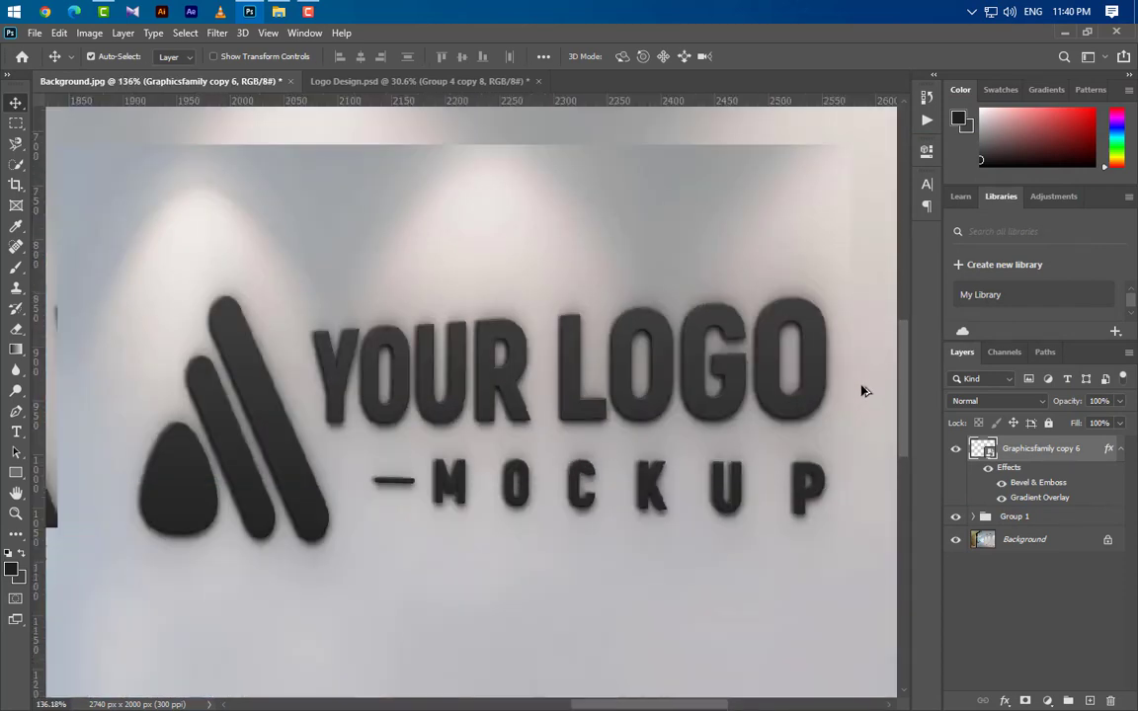
{"action": "scroll", "coordinate": [787, 381], "scroll_direction": "up", "scroll_amount": 4}
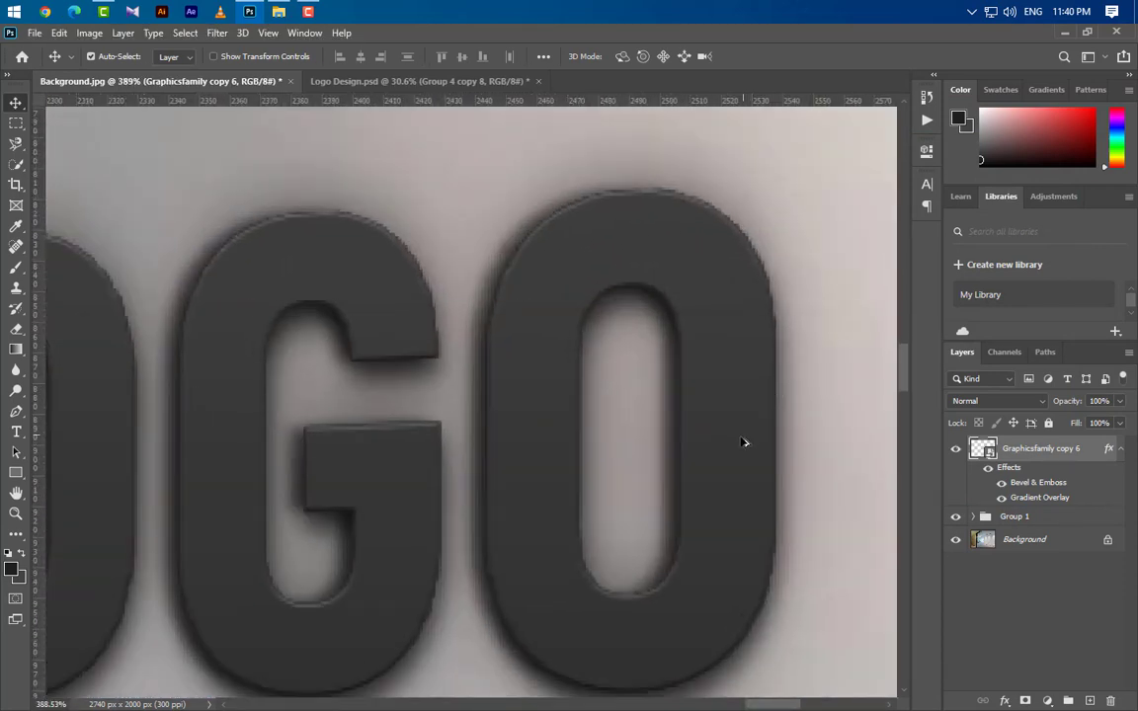
{"action": "scroll", "coordinate": [769, 380], "scroll_direction": "up", "scroll_amount": 1}
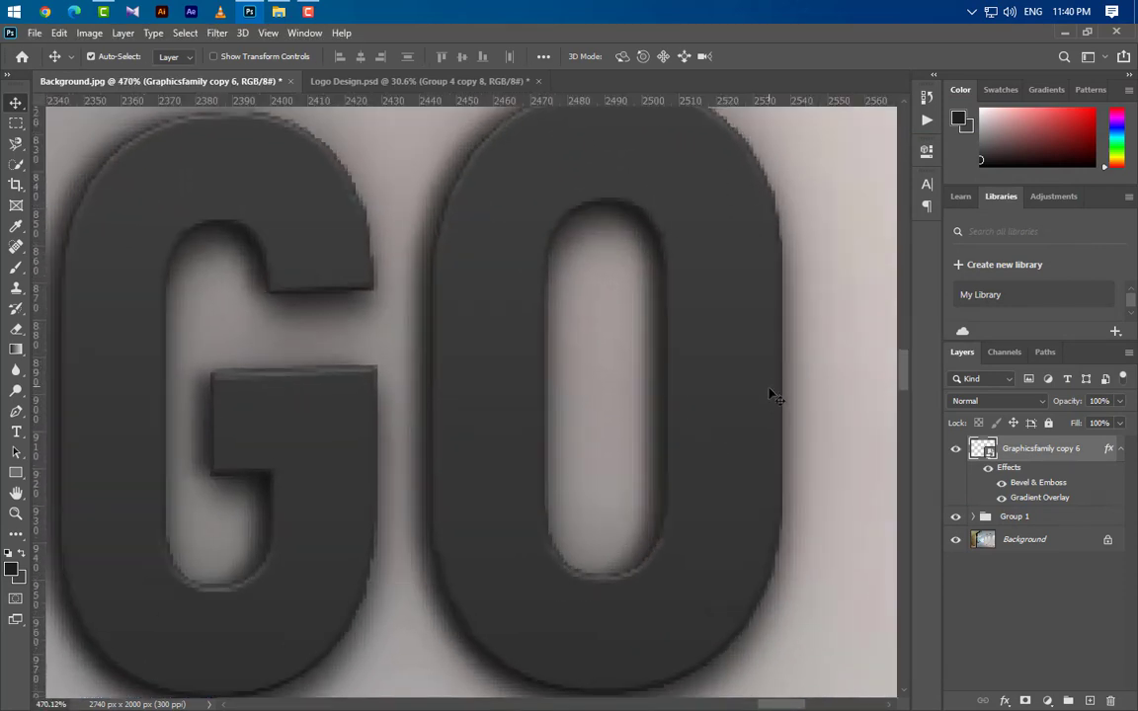
{"action": "left_click", "coordinate": [1121, 450]}
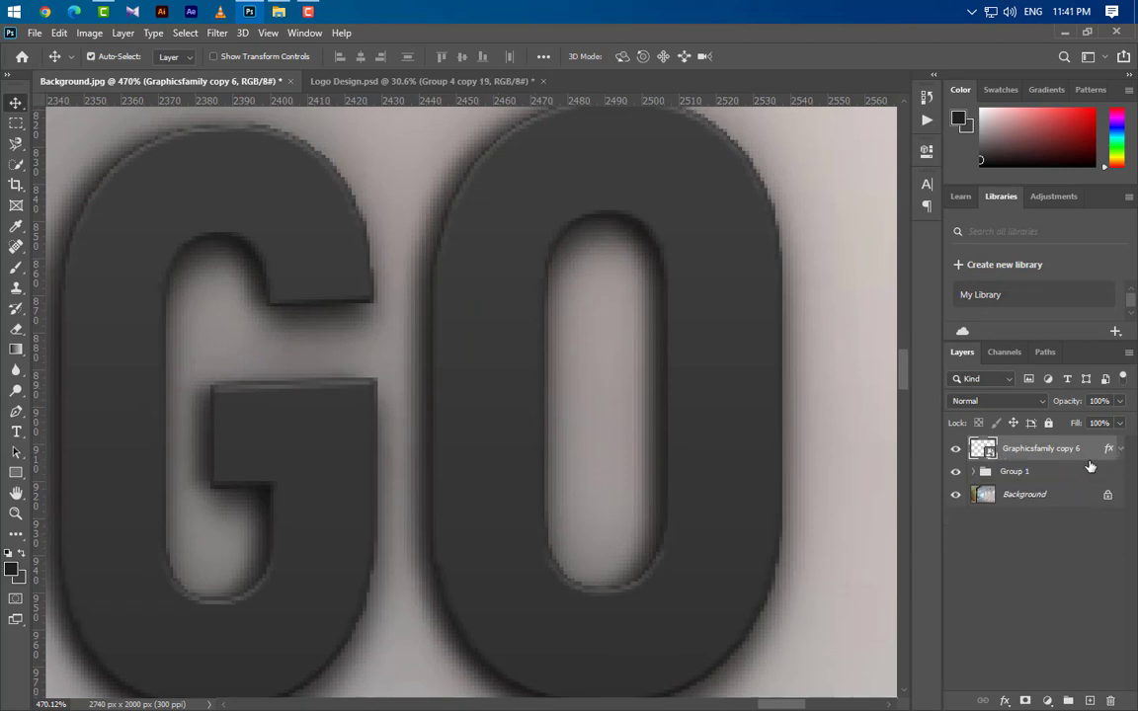
{"action": "left_click_drag", "start_coordinate": [1089, 465], "coordinate": [1092, 701]}
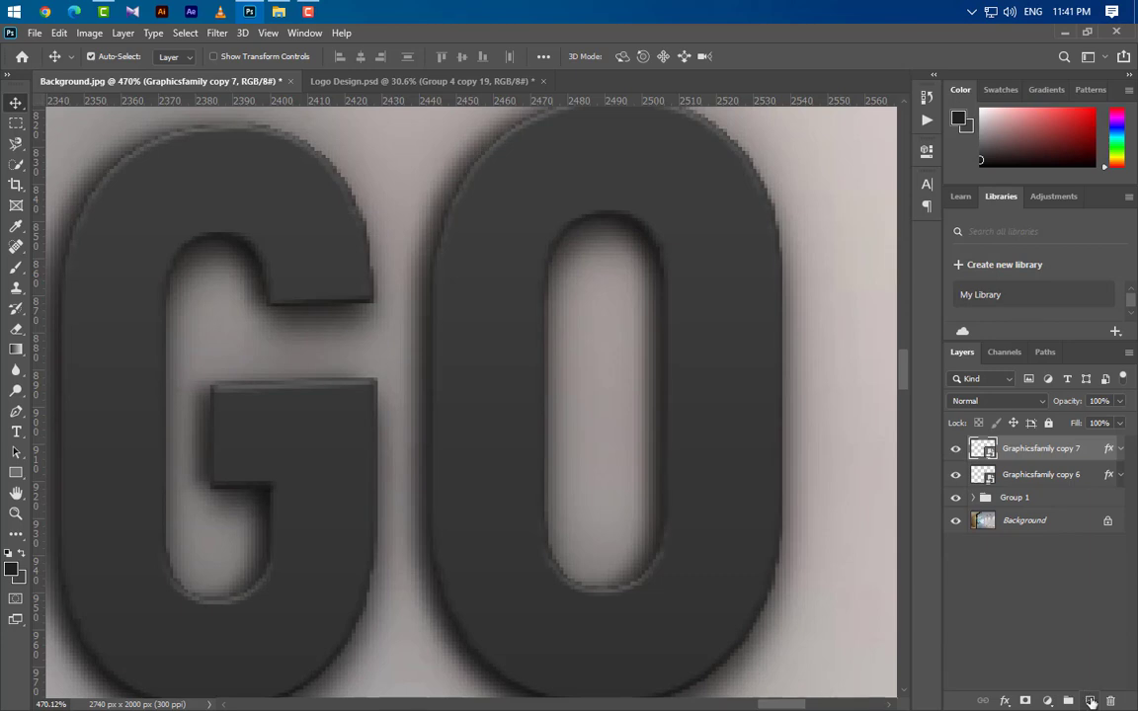
{"action": "key", "text": "Left"}
{"action": "left_click_drag", "start_coordinate": [983, 449], "coordinate": [1090, 697]}
{"action": "key", "text": "Left"}
{"action": "left_click_drag", "start_coordinate": [1092, 454], "coordinate": [1093, 699]}
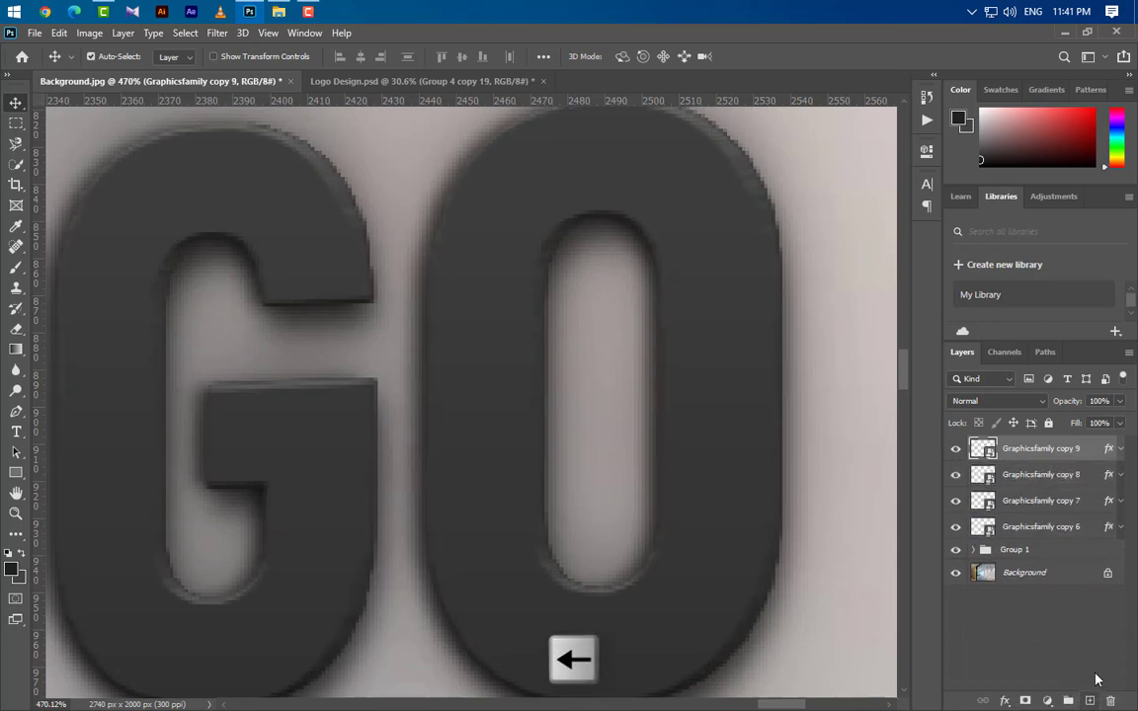
{"action": "left_click_drag", "start_coordinate": [1086, 464], "coordinate": [1090, 700]}
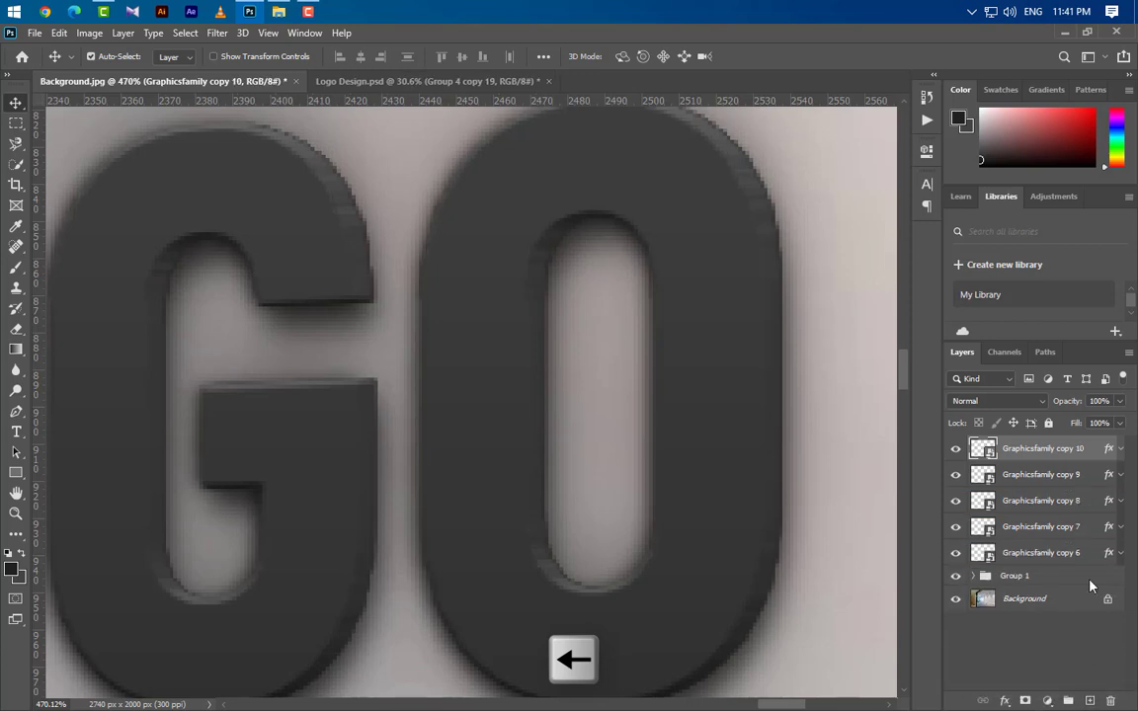
{"action": "key", "text": "Left"}
{"action": "left_click_drag", "start_coordinate": [982, 449], "coordinate": [1091, 697]}
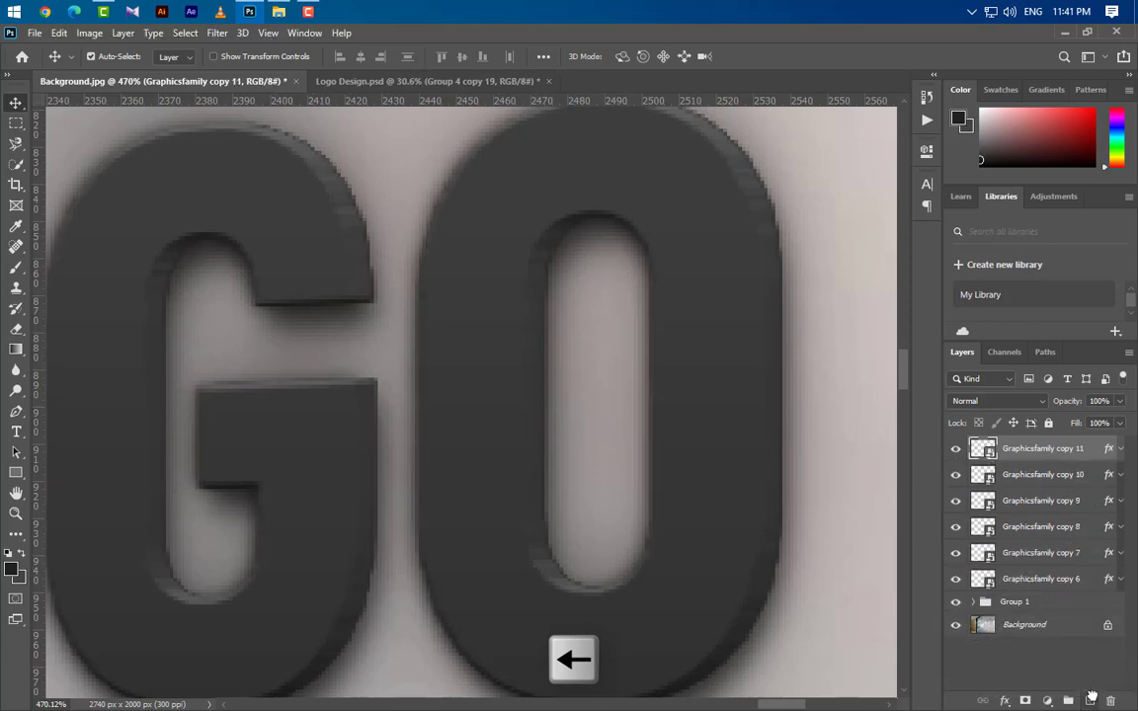
{"action": "key", "text": "Left"}
{"action": "left_click_drag", "start_coordinate": [983, 449], "coordinate": [1090, 695]}
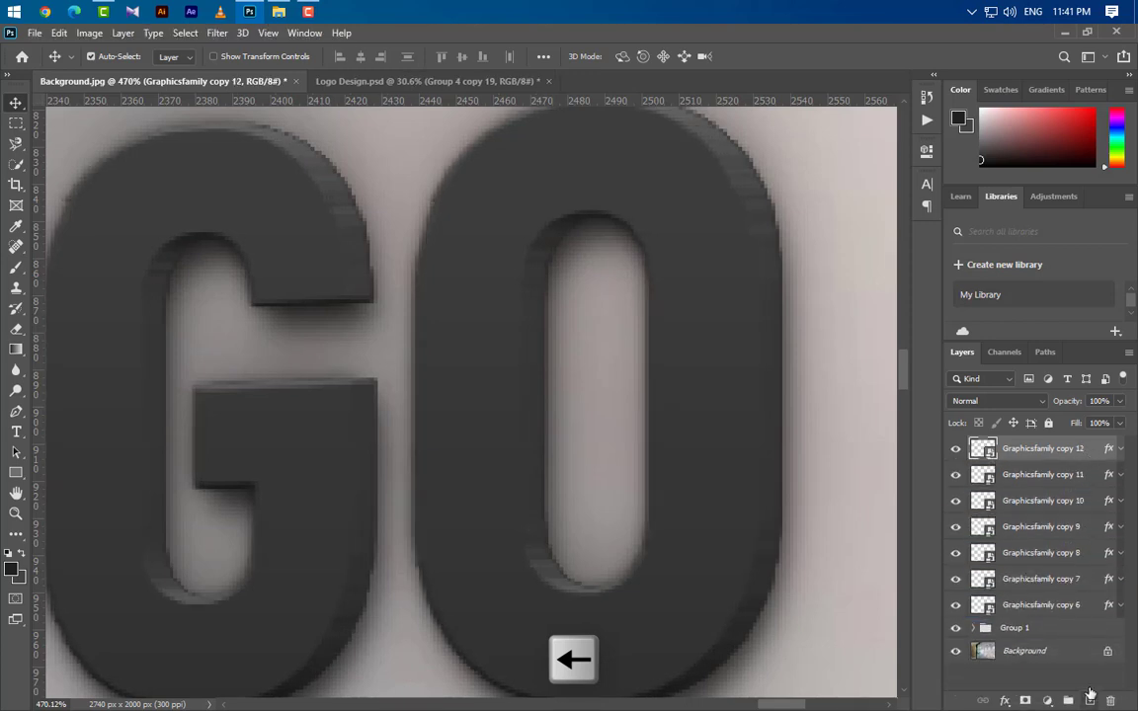
{"action": "key", "text": "Left"}
{"action": "left_click_drag", "start_coordinate": [1092, 479], "coordinate": [1090, 699]}
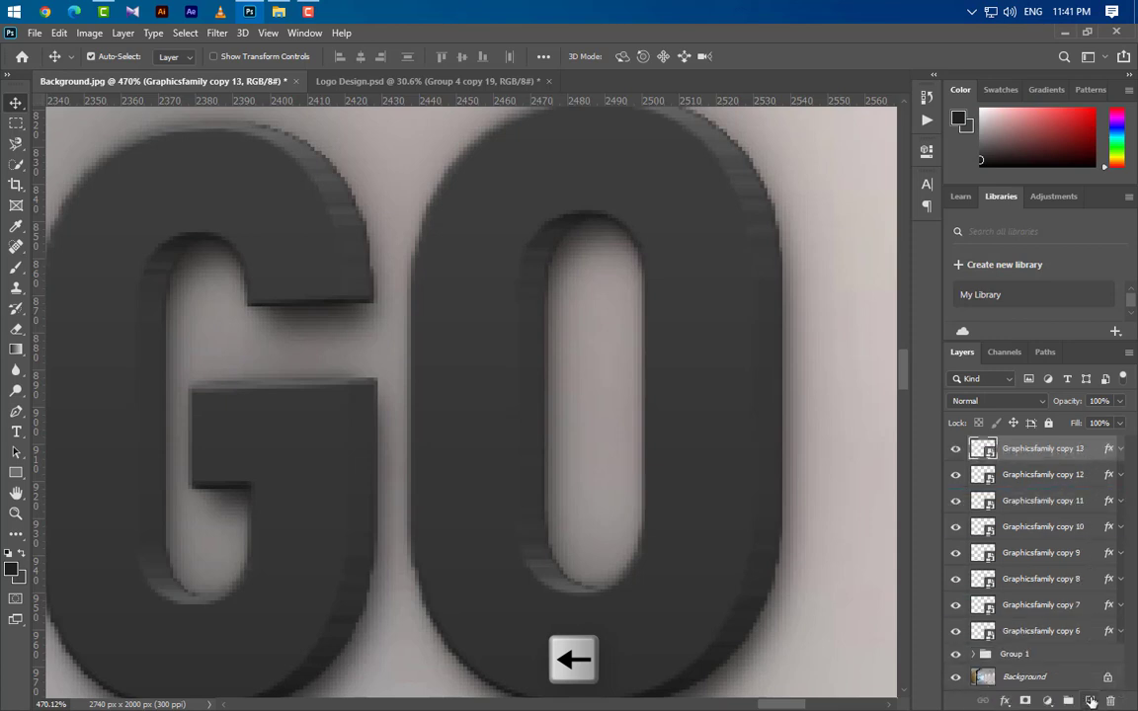
{"action": "key", "text": "Left"}
{"action": "left_click_drag", "start_coordinate": [1087, 456], "coordinate": [1091, 699]}
{"action": "key", "text": "Left"}
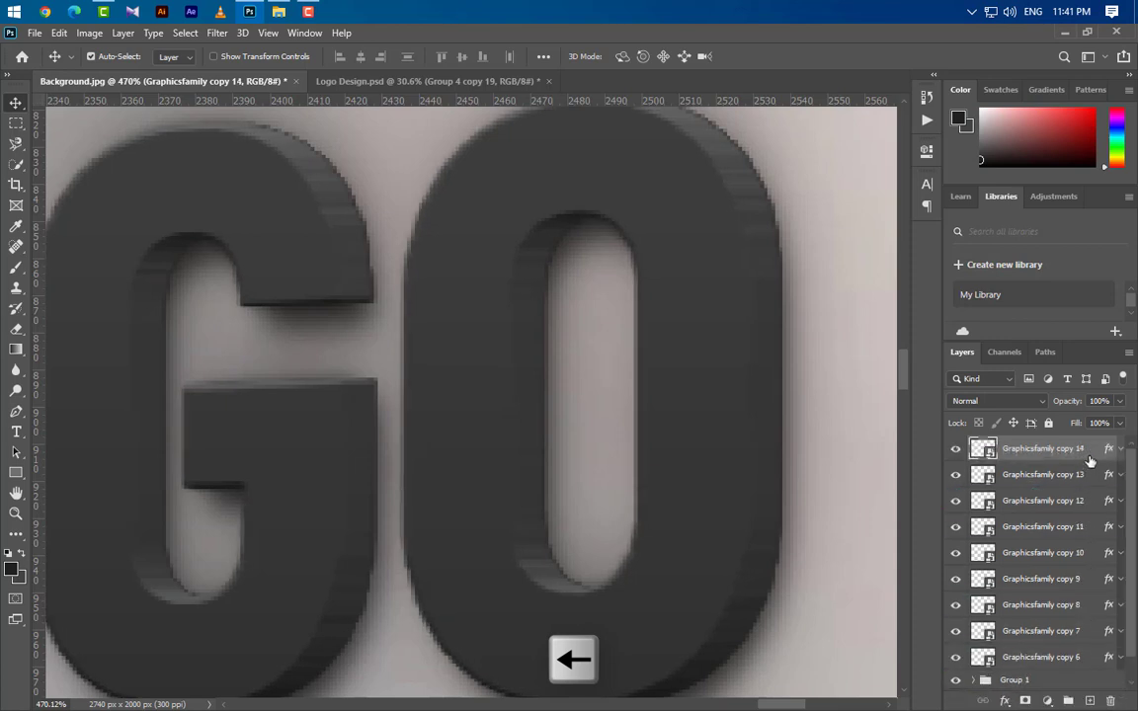
{"action": "left_click_drag", "start_coordinate": [1086, 457], "coordinate": [1090, 583]}
{"action": "key", "text": "Left"}
{"action": "key", "text": "Left"}
{"action": "key", "text": "Left"}
{"action": "left_click_drag", "start_coordinate": [1094, 456], "coordinate": [1090, 701]}
{"action": "key", "text": "Left"}
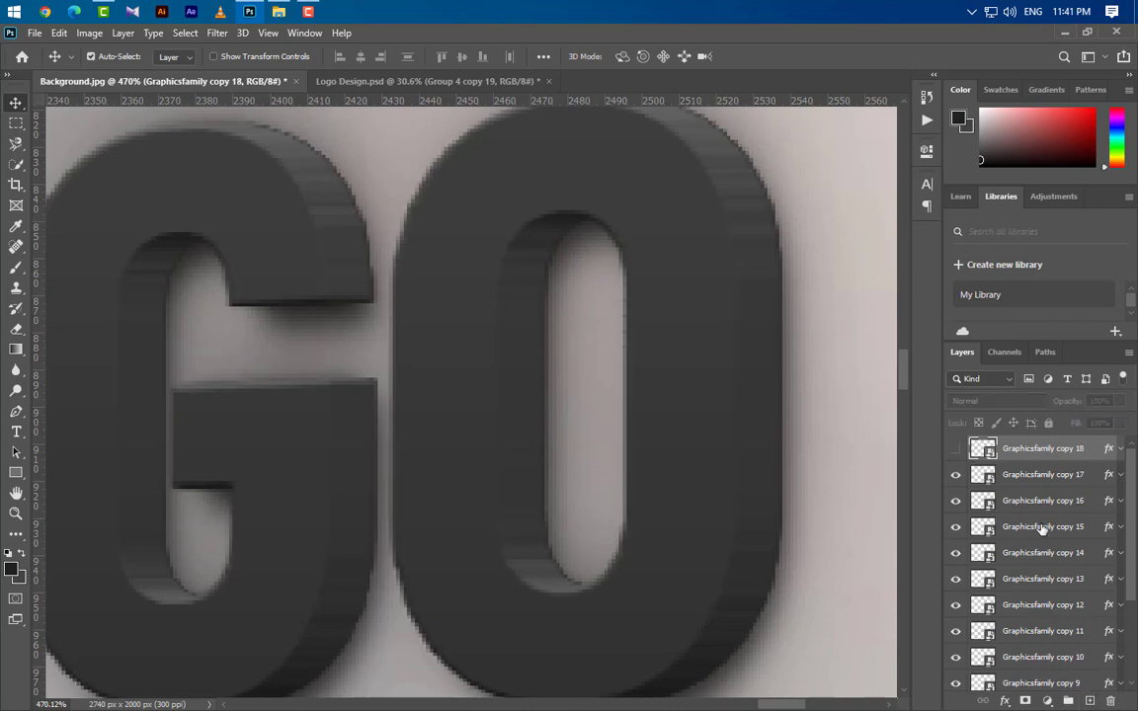
Turn off the Gradient Overlay effect on the topmost visible logo layer, leaving its Bevel & Emboss on.
{"action": "left_click", "coordinate": [1066, 485]}
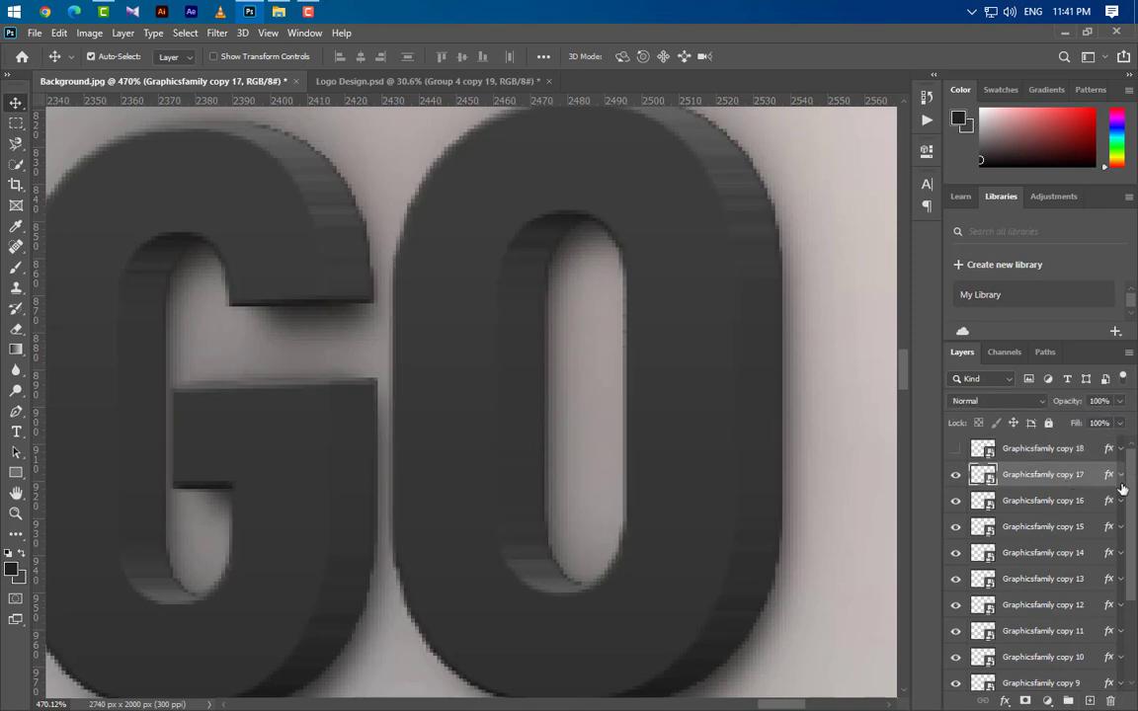
{"action": "left_click", "coordinate": [1121, 474]}
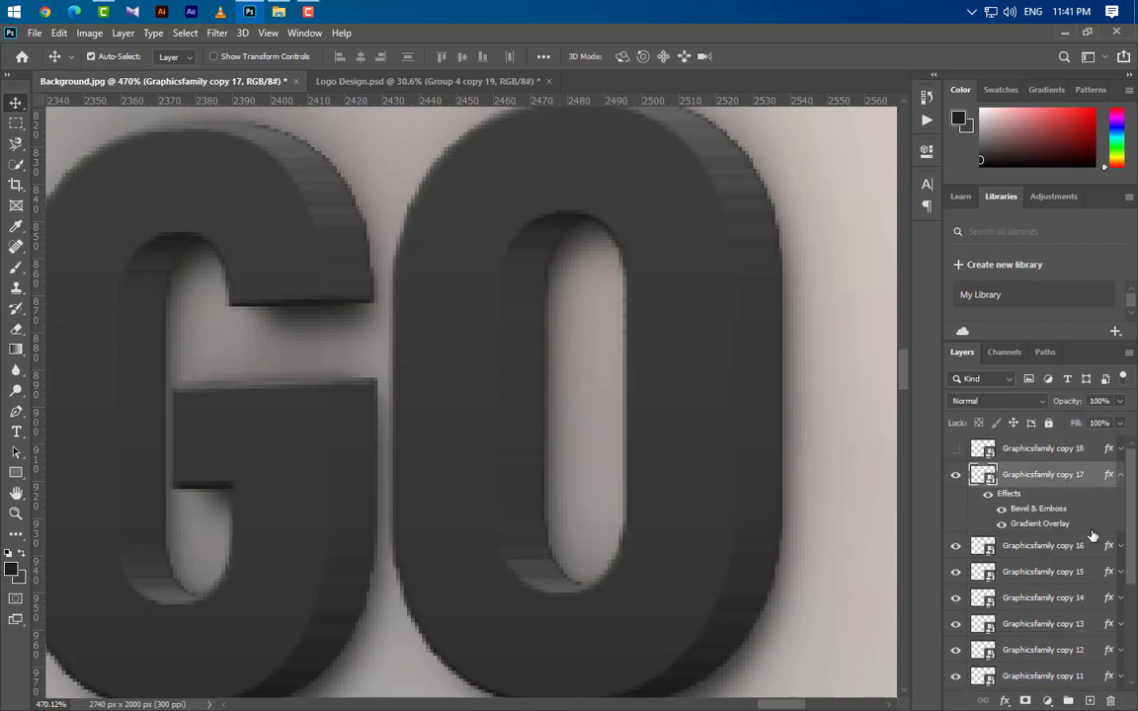
{"action": "left_click", "coordinate": [1001, 523]}
{"action": "scroll", "coordinate": [756, 589], "scroll_direction": "down", "scroll_amount": 6}
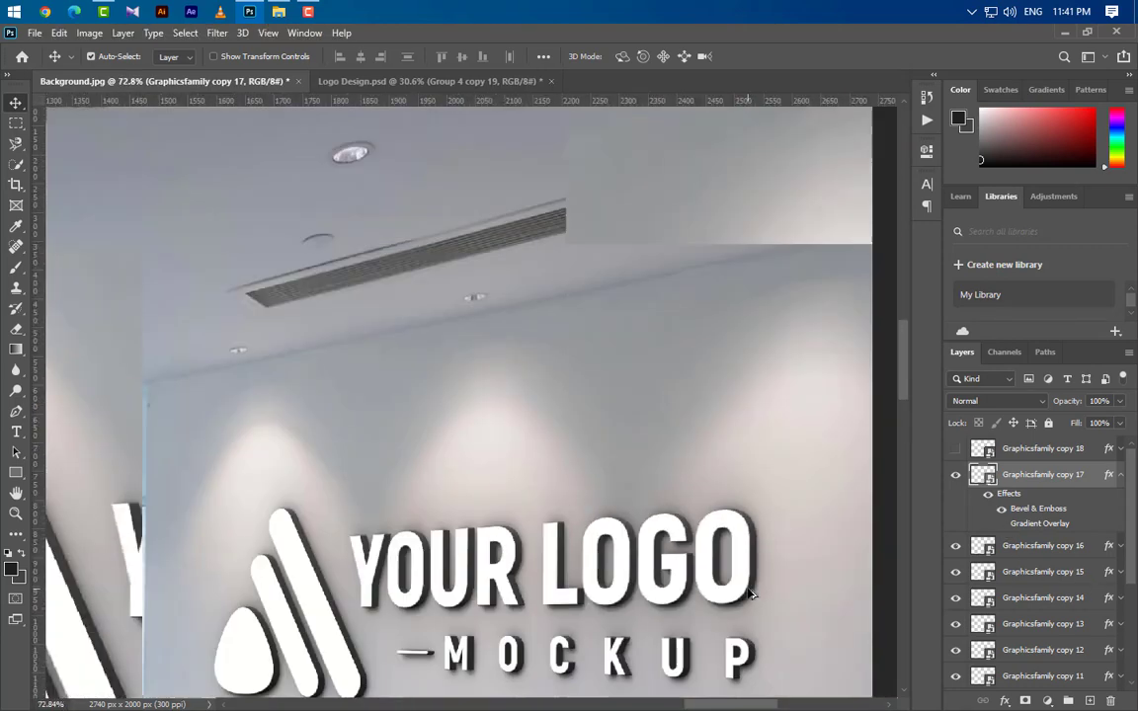
{"action": "scroll", "coordinate": [751, 593], "scroll_direction": "down", "scroll_amount": 11}
{"action": "scroll", "coordinate": [765, 378], "scroll_direction": "up", "scroll_amount": 6}
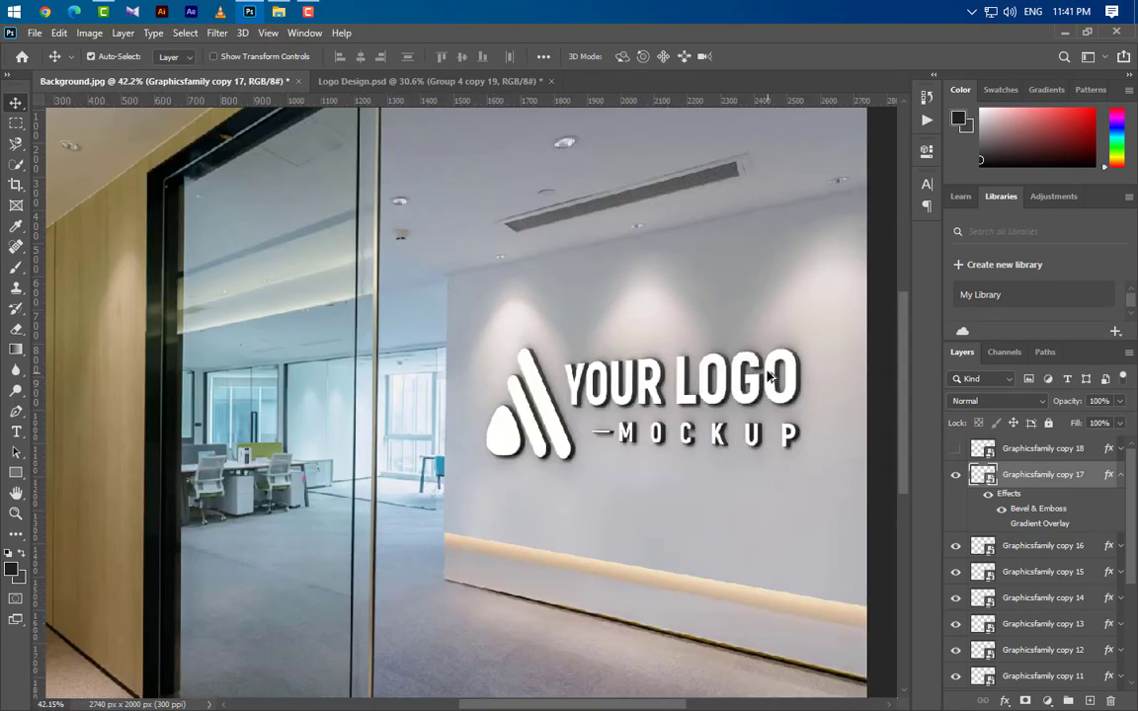
{"action": "scroll", "coordinate": [769, 376], "scroll_direction": "up", "scroll_amount": 3}
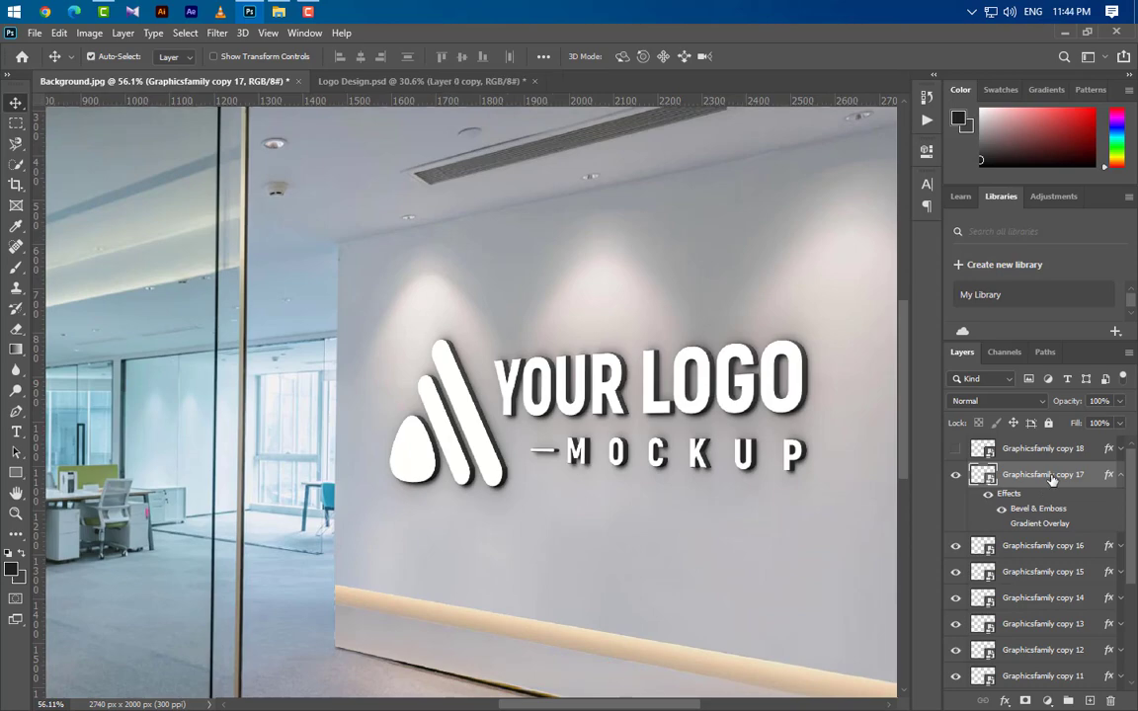
Place the png office image from File Explorer over the wall logo, scaled to 44.42%, and clip it to the logo layer beneath.
{"action": "left_click", "coordinate": [278, 11]}
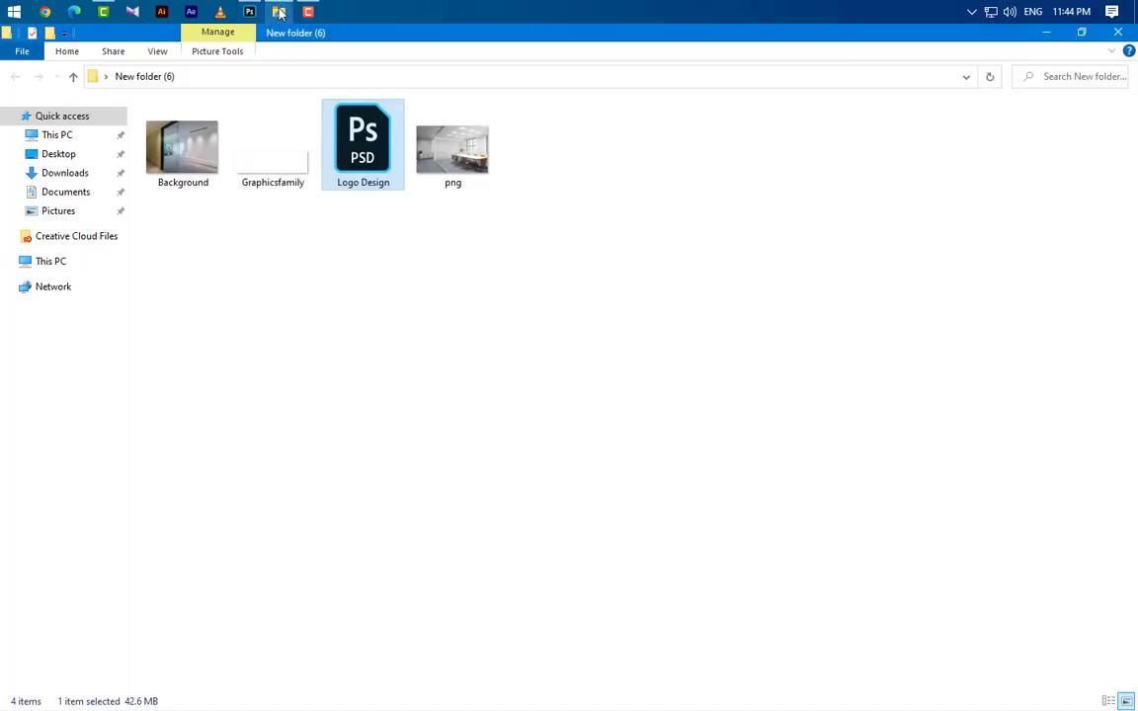
{"action": "left_click", "coordinate": [481, 153]}
{"action": "left_click_drag", "start_coordinate": [480, 152], "coordinate": [594, 545]}
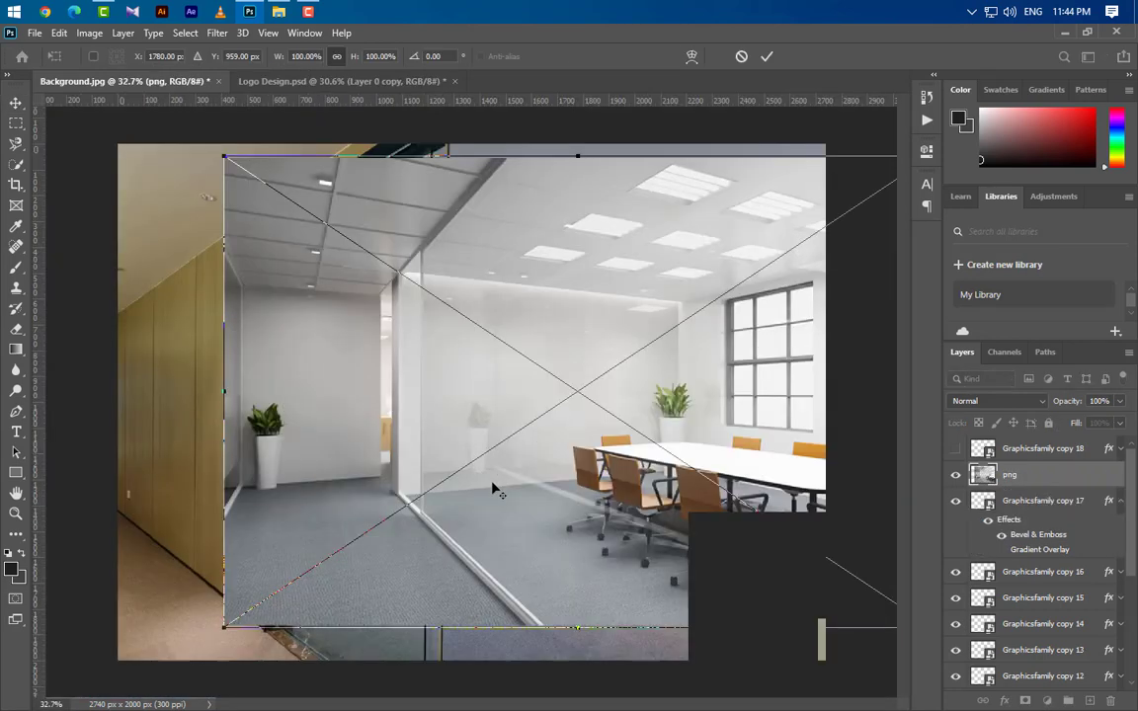
{"action": "left_click_drag", "start_coordinate": [221, 393], "coordinate": [558, 411]}
{"action": "left_click_drag", "start_coordinate": [885, 402], "coordinate": [813, 408]}
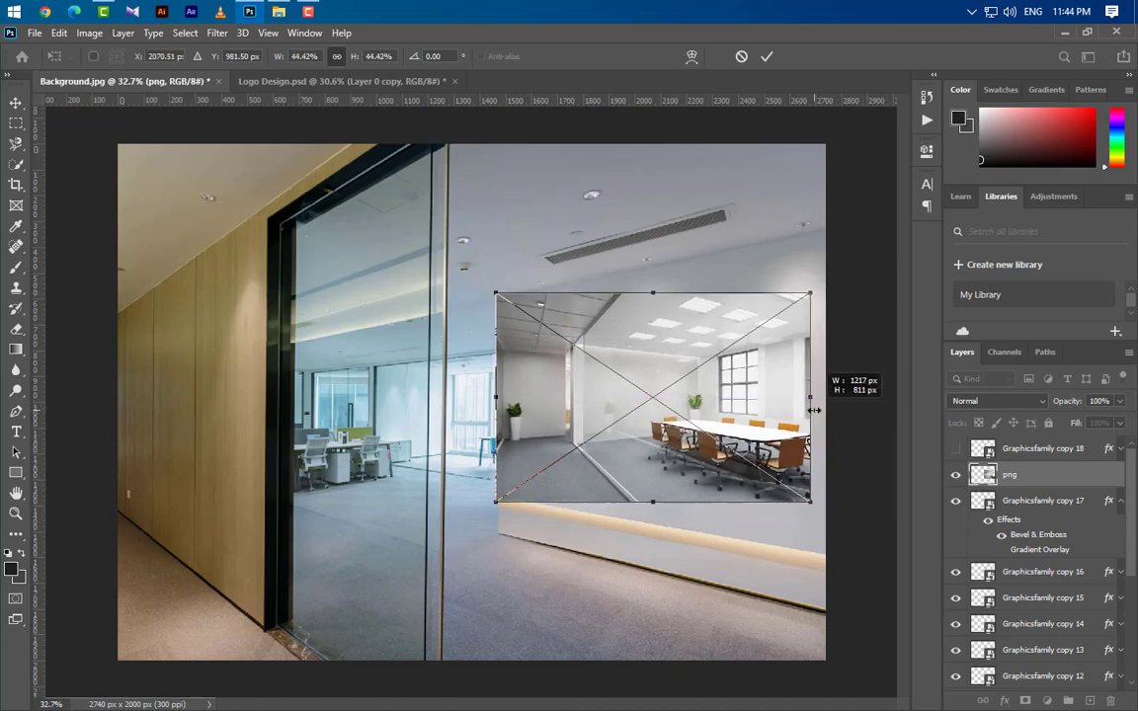
{"action": "left_click", "coordinate": [766, 56]}
{"action": "right_click", "coordinate": [1083, 491]}
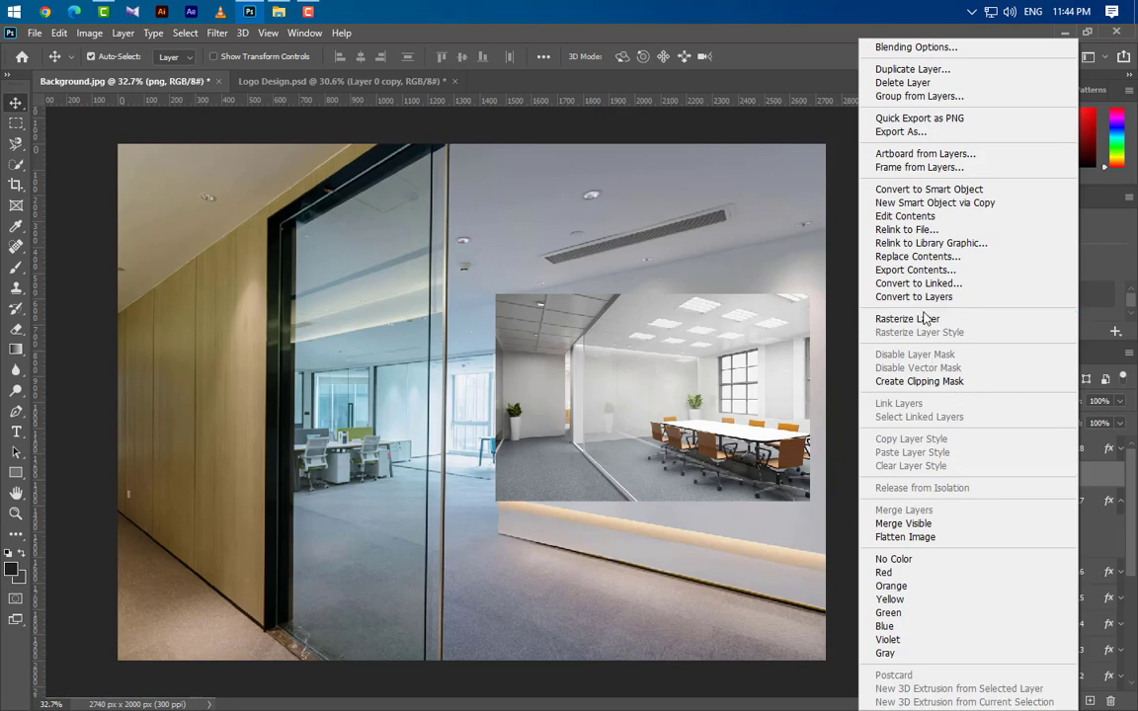
{"action": "left_click", "coordinate": [931, 383]}
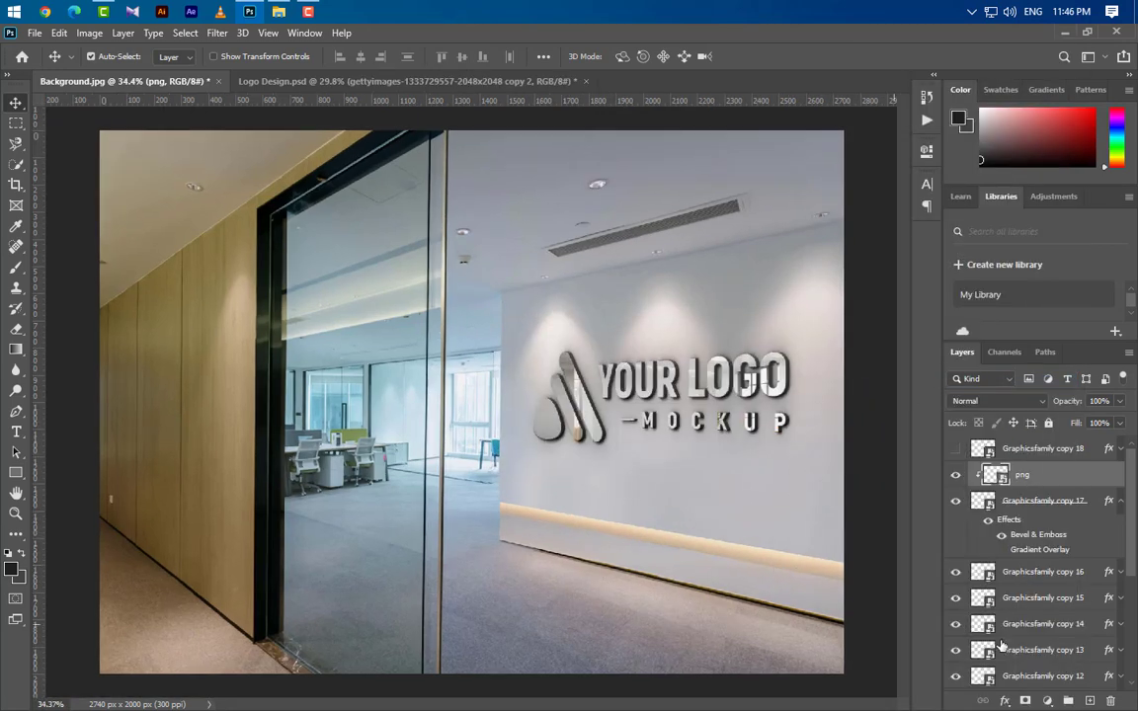
Unlock the background, put a duplicate of it directly above the png layer and clip it to the logo.
{"action": "scroll", "coordinate": [1057, 641], "scroll_direction": "down", "scroll_amount": 3}
{"action": "scroll", "coordinate": [1057, 643], "scroll_direction": "down", "scroll_amount": 1}
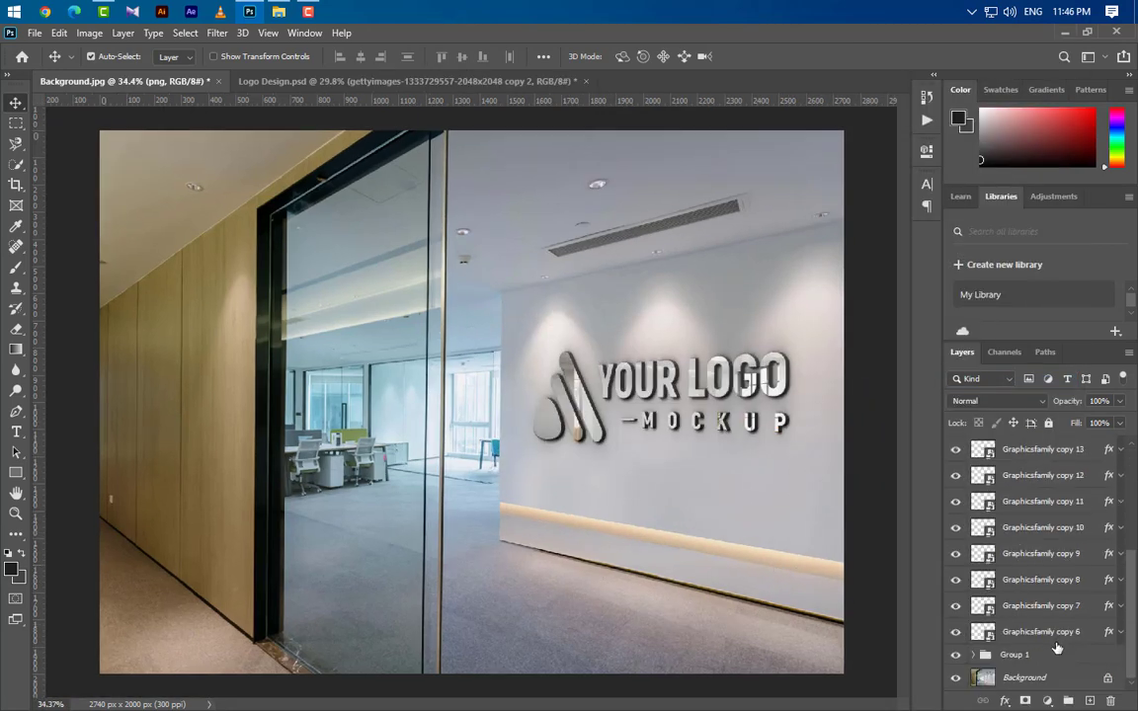
{"action": "left_click", "coordinate": [1108, 679]}
{"action": "left_click_drag", "start_coordinate": [1082, 680], "coordinate": [1053, 465]}
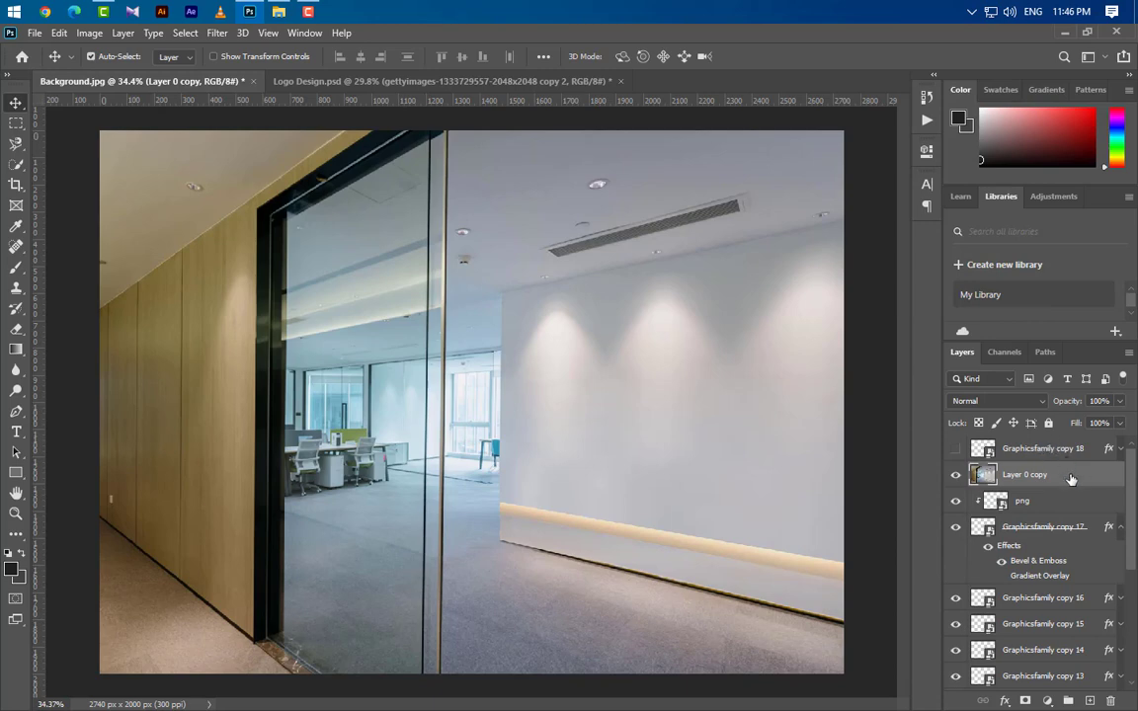
{"action": "right_click", "coordinate": [1070, 478]}
{"action": "left_click", "coordinate": [874, 341]}
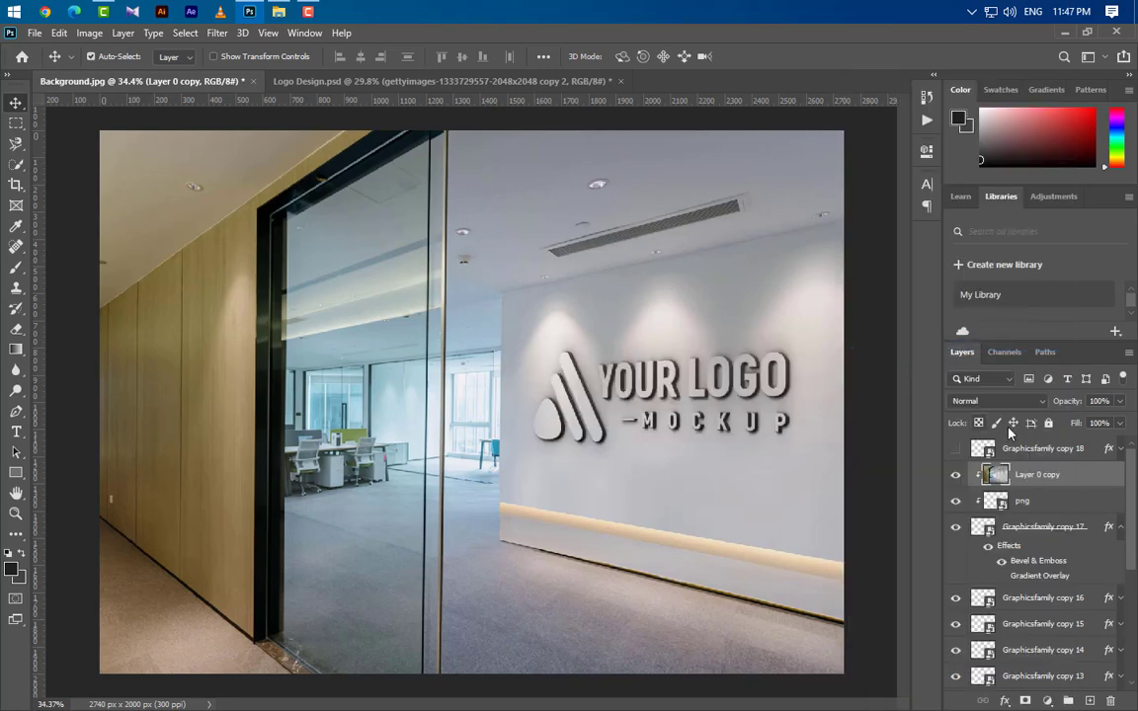
Set the clipped background copy to Overlay blending at 10% opacity.
{"action": "left_click", "coordinate": [997, 400]}
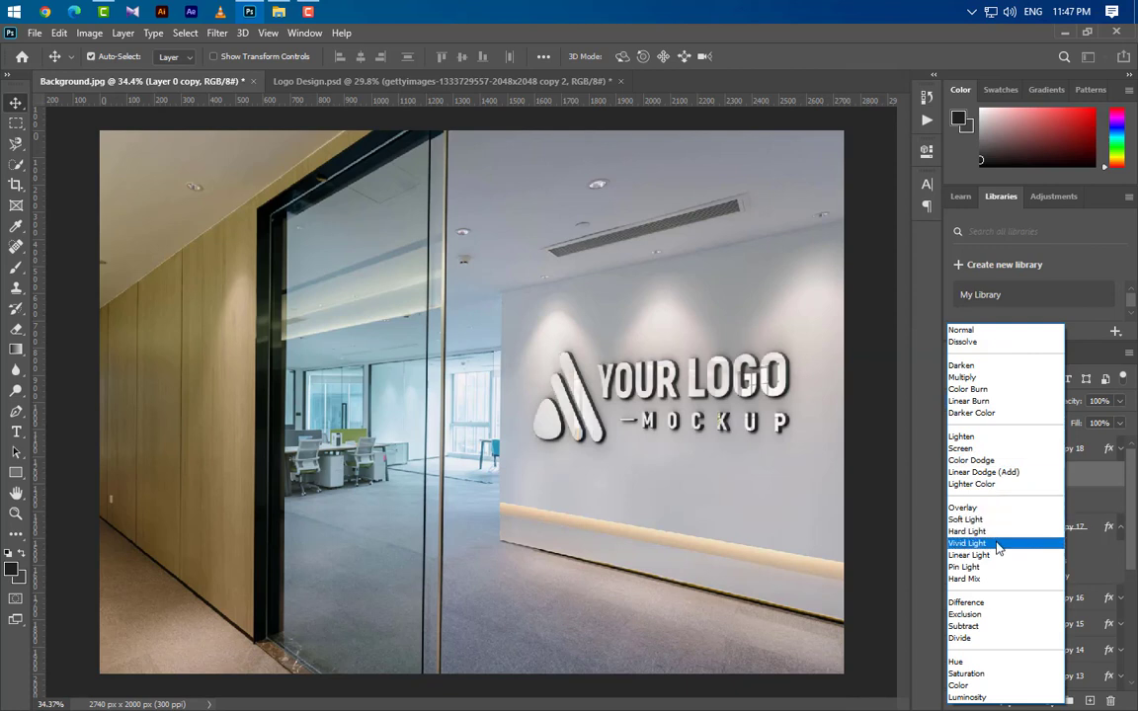
{"action": "left_click", "coordinate": [987, 507]}
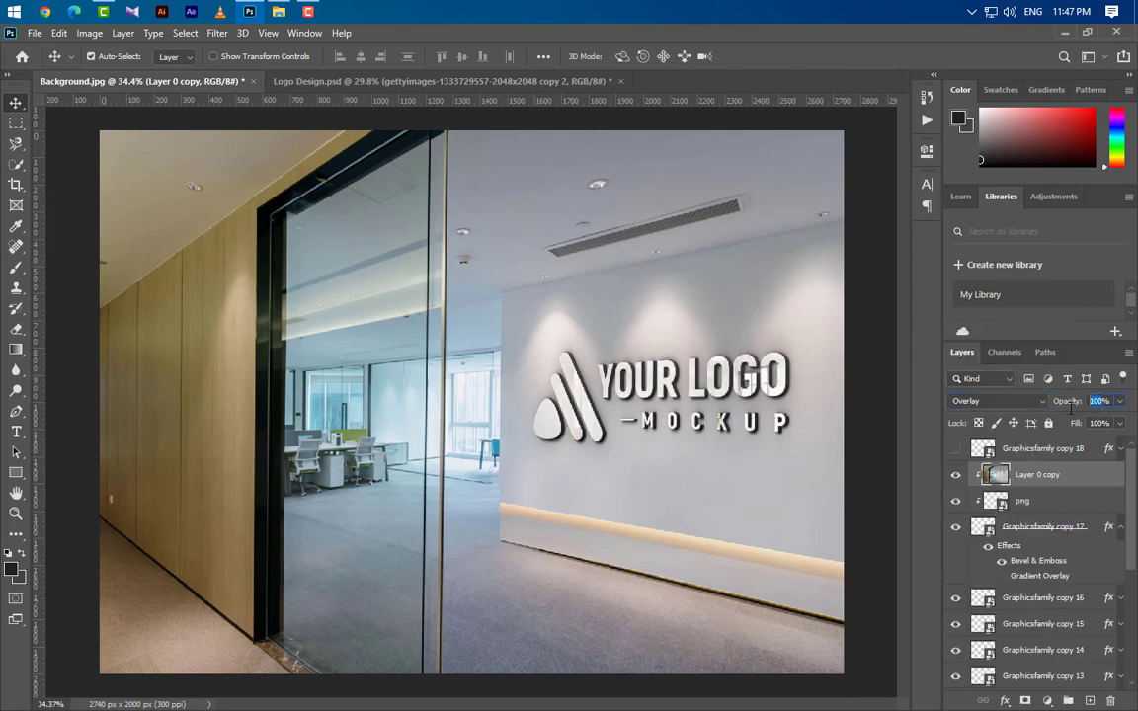
{"action": "left_click_drag", "start_coordinate": [1063, 404], "coordinate": [978, 395]}
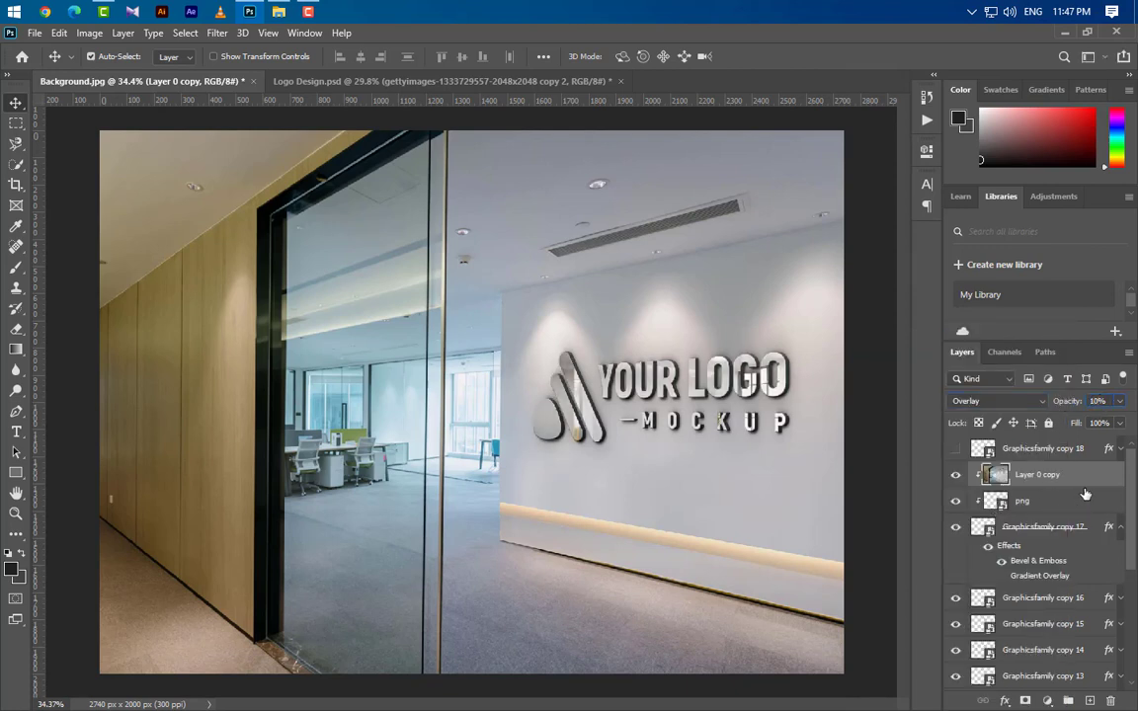
Duplicate the clipped background copy and set the duplicate to Soft Light blending at 15% opacity.
{"action": "left_click_drag", "start_coordinate": [987, 476], "coordinate": [1088, 701]}
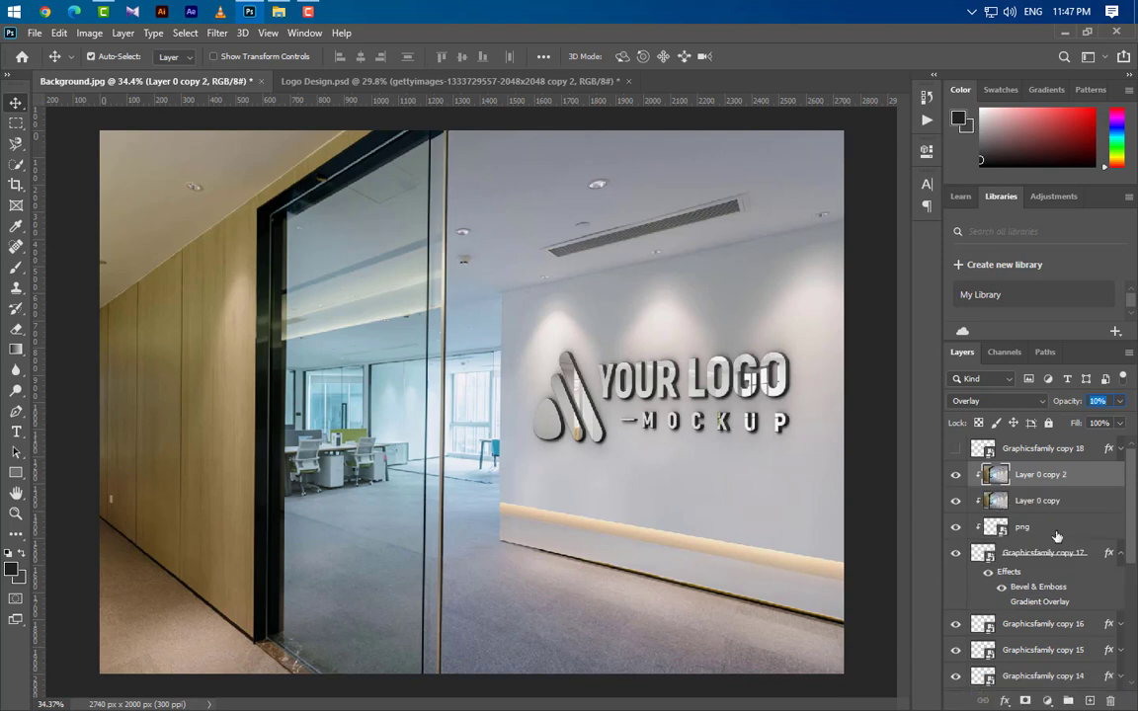
{"action": "left_click", "coordinate": [993, 402]}
{"action": "left_click", "coordinate": [998, 521]}
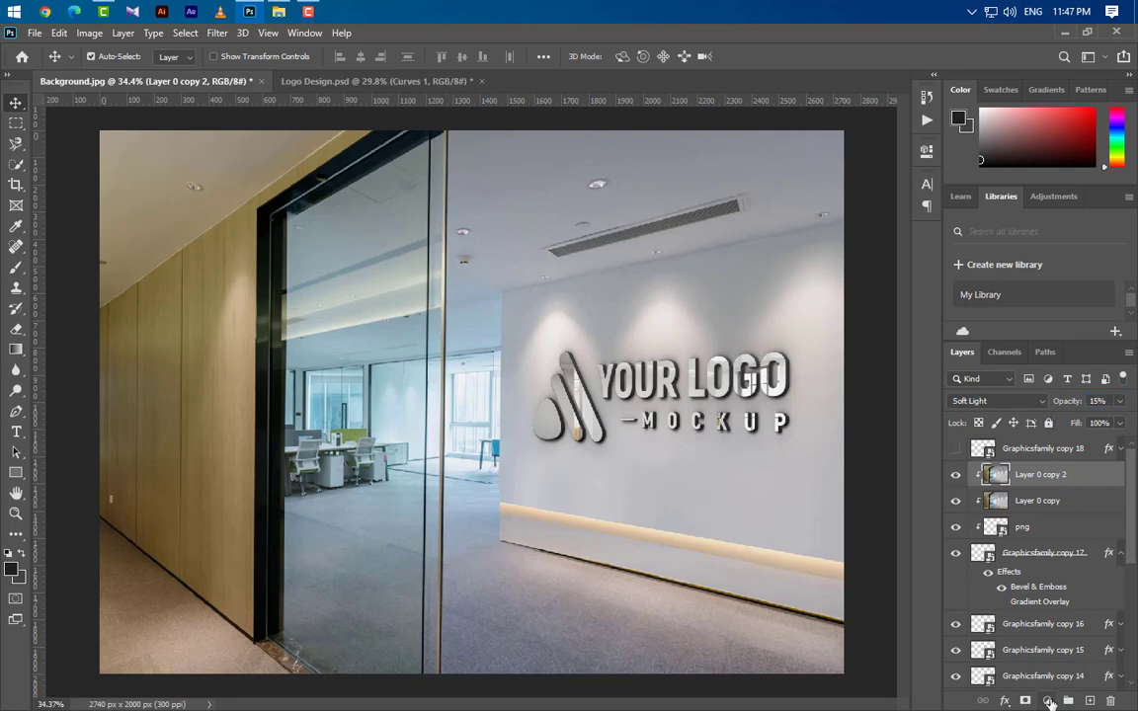
Add a Curves adjustment layer above the clipped layers and move its RGB black and white points slightly inward.
{"action": "left_click", "coordinate": [1047, 701]}
{"action": "left_click", "coordinate": [962, 459]}
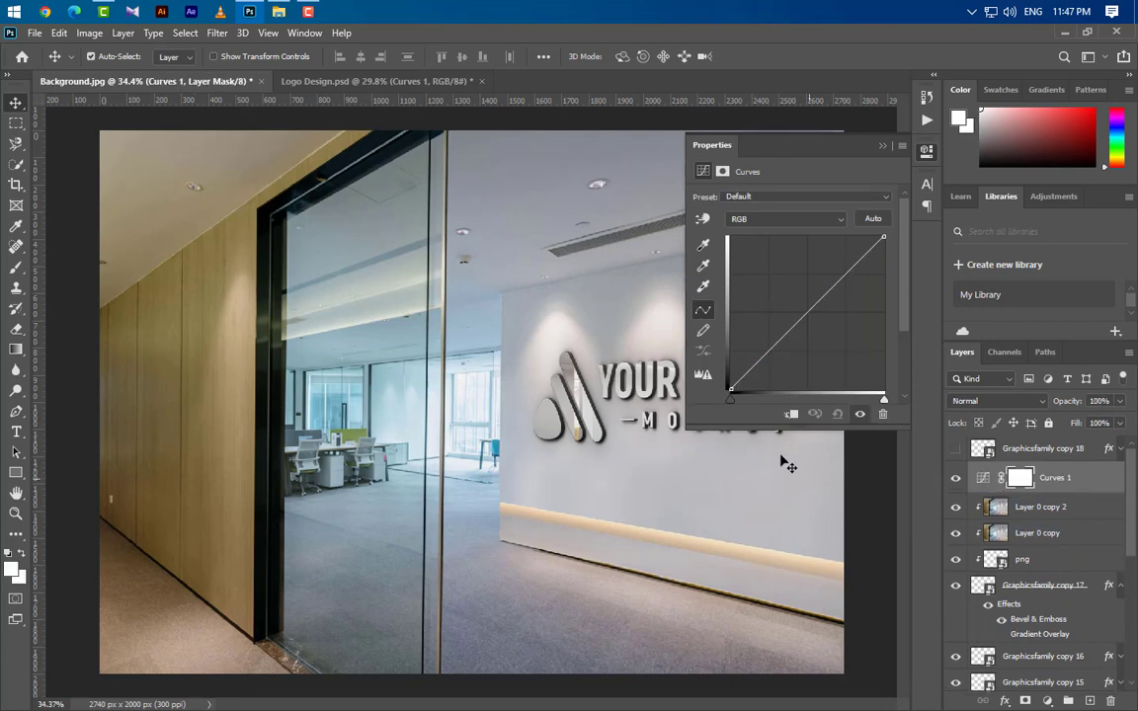
{"action": "left_click_drag", "start_coordinate": [731, 399], "coordinate": [733, 400]}
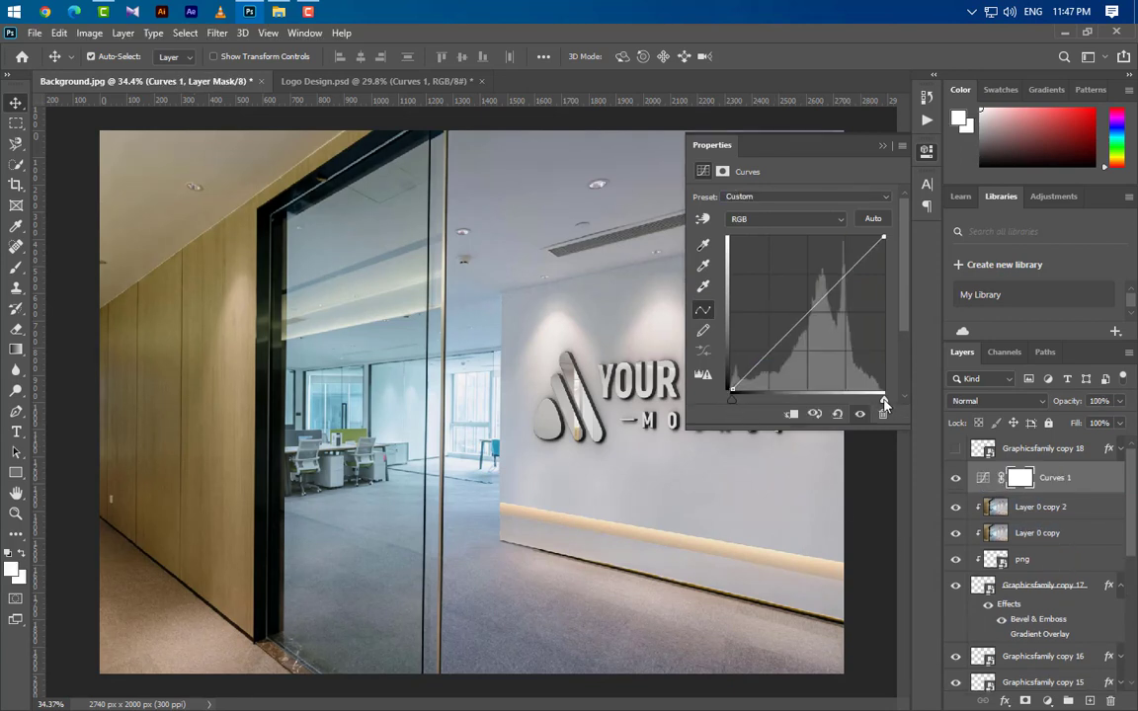
{"action": "left_click_drag", "start_coordinate": [885, 400], "coordinate": [883, 400]}
Move the Red channel's black point and the Blue channel's white point slightly inward, and close the Curves properties.
{"action": "left_click", "coordinate": [786, 218]}
{"action": "left_click", "coordinate": [785, 233]}
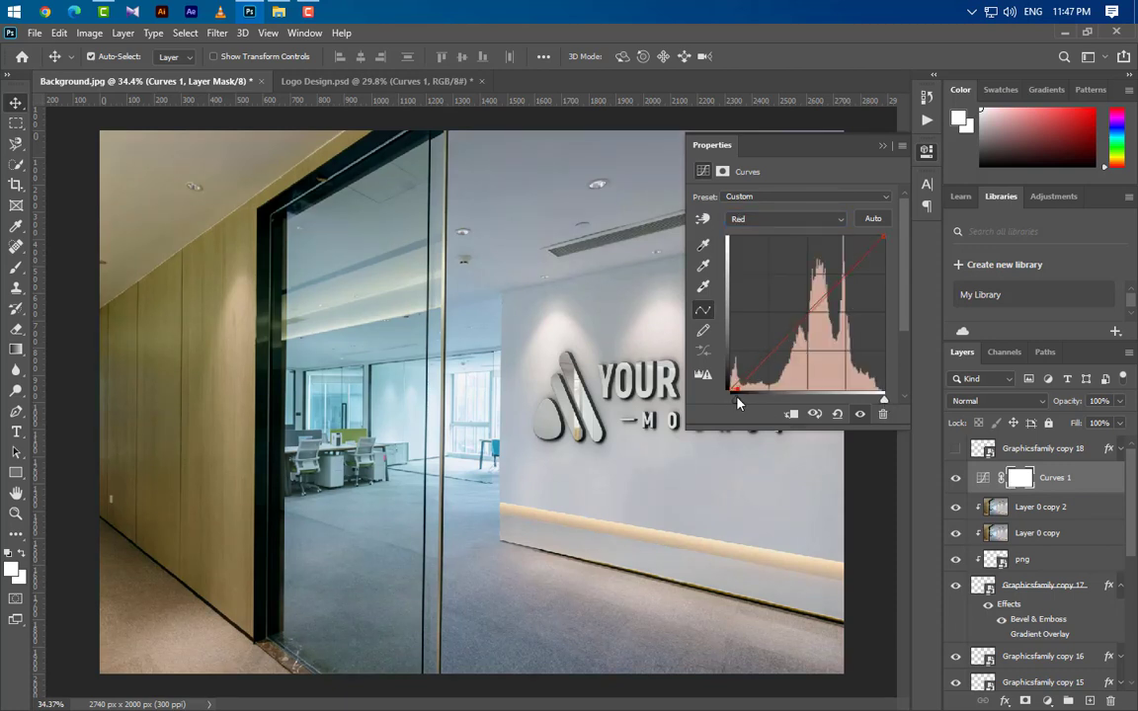
{"action": "left_click", "coordinate": [762, 218]}
{"action": "left_click", "coordinate": [761, 267]}
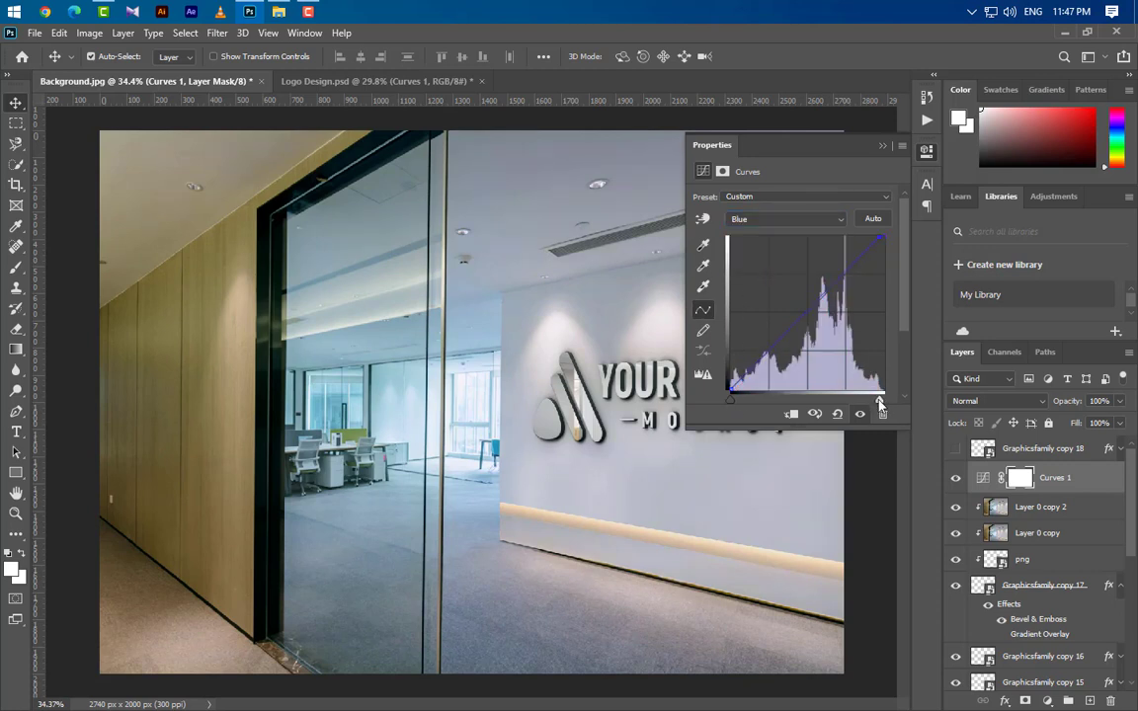
{"action": "left_click", "coordinate": [882, 145]}
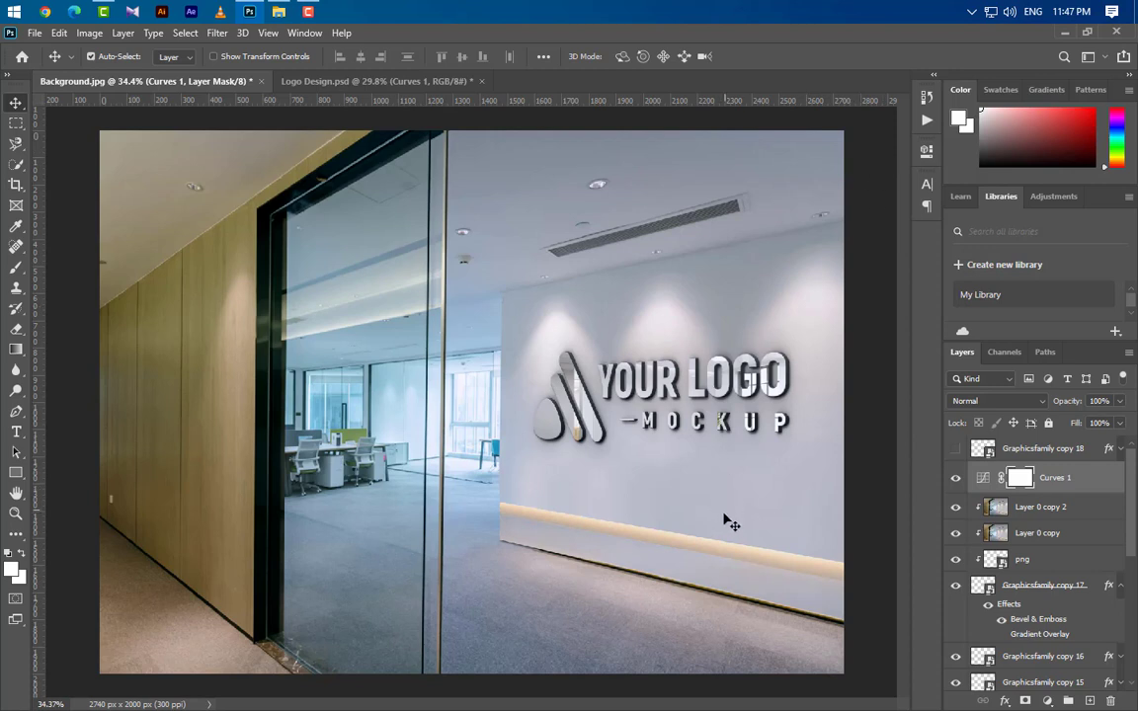
Rename the hidden top logo copy to "Your Logo Here" and make it visible.
{"action": "double_click", "coordinate": [1064, 450]}
{"action": "left_click", "coordinate": [955, 449]}
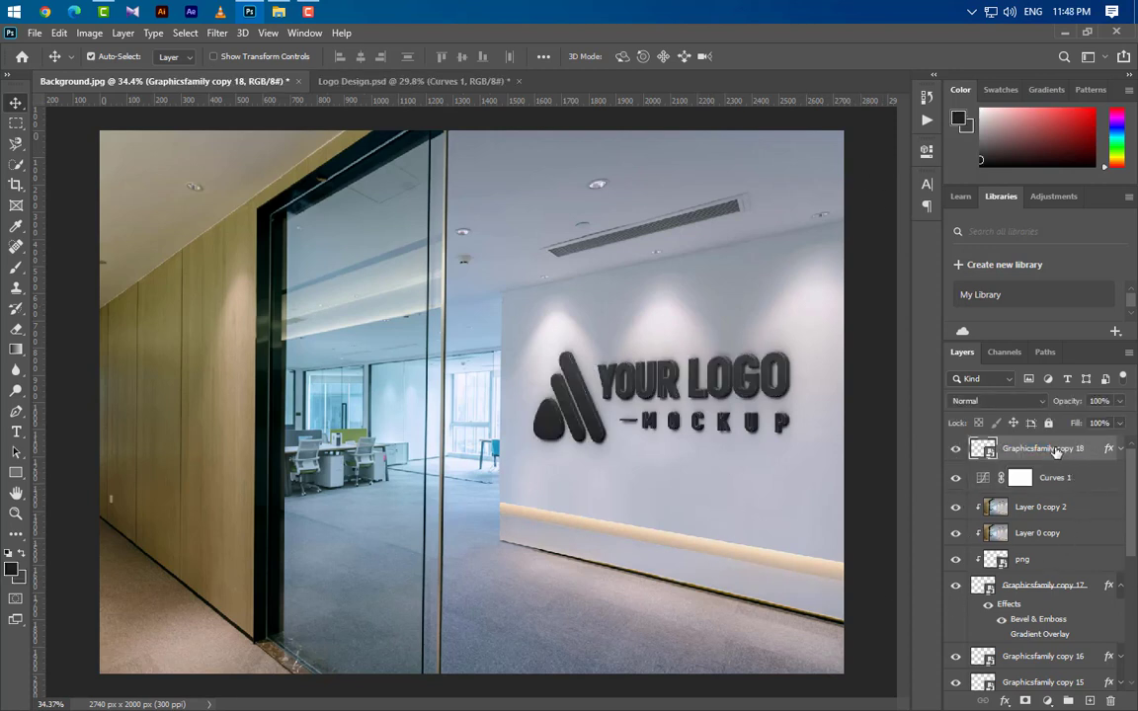
{"action": "type", "text": "Your Logo Here"}
{"action": "key", "text": "Return"}
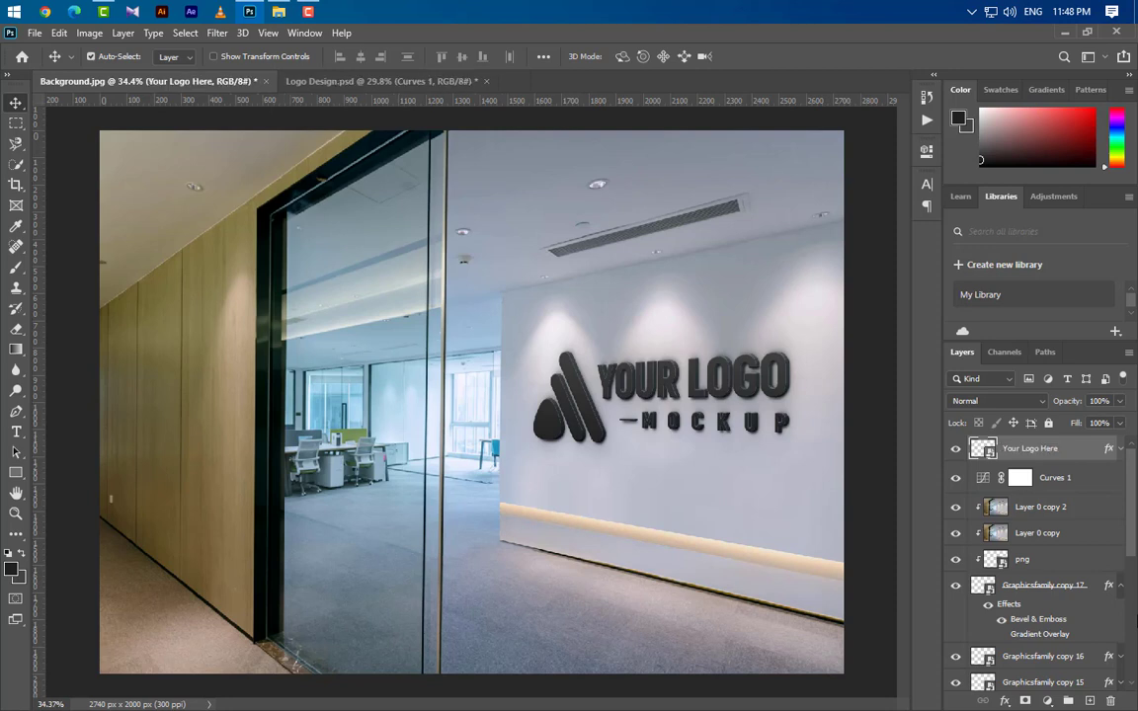
Set the Your Logo Here layer's opacity and fill to 0% and delete its layer effects.
{"action": "left_click", "coordinate": [1120, 403]}
{"action": "left_click_drag", "start_coordinate": [1121, 423], "coordinate": [988, 485]}
{"action": "left_click", "coordinate": [1119, 452]}
{"action": "left_click", "coordinate": [1120, 423]}
{"action": "left_click", "coordinate": [1011, 449]}
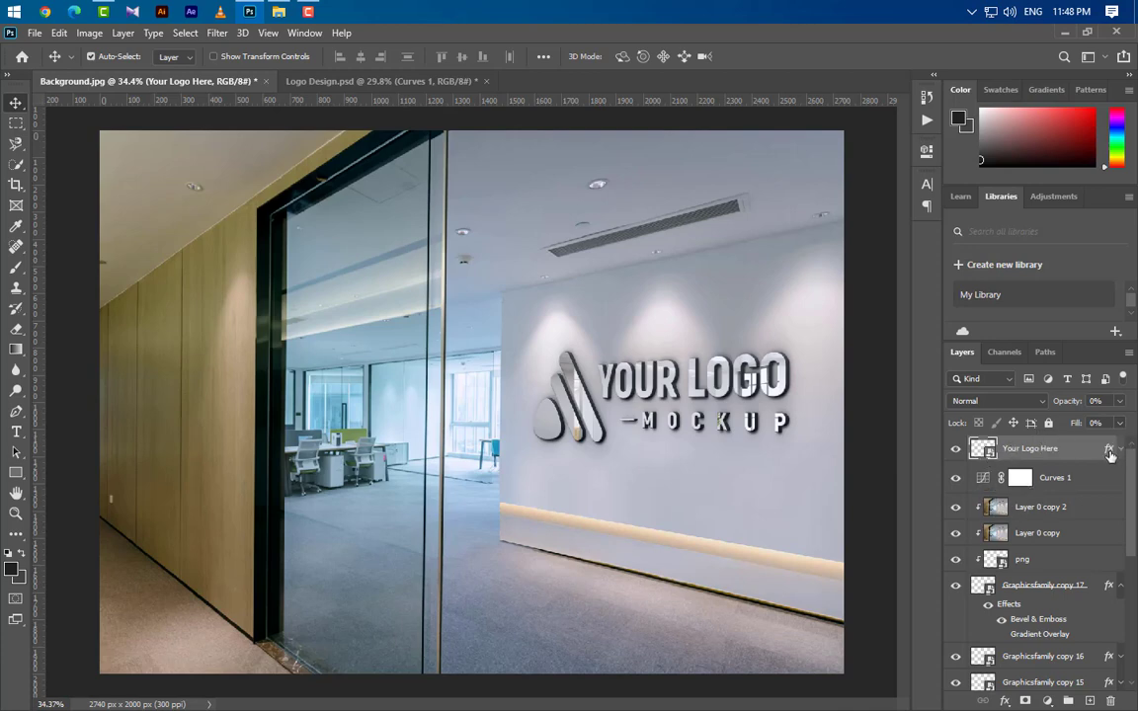
{"action": "left_click_drag", "start_coordinate": [1109, 452], "coordinate": [1110, 701]}
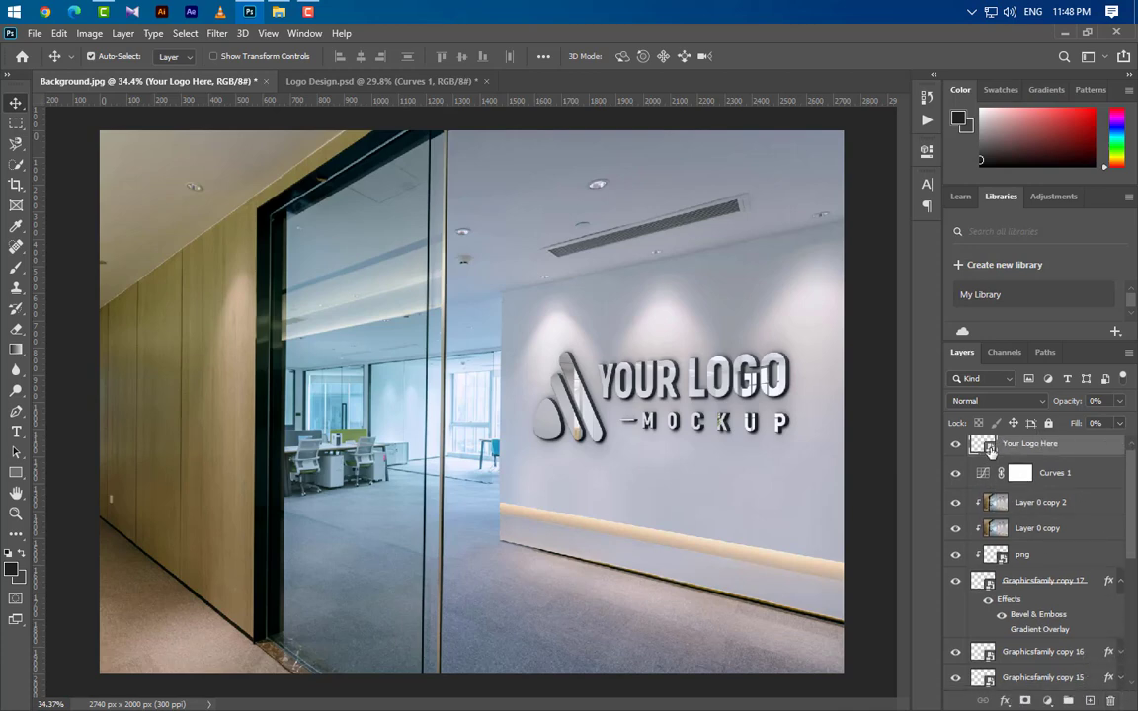
Open the Your Logo Here smart object and bring in the GraphicsFamily logo from Logo Design.psd.
{"action": "double_click", "coordinate": [991, 450]}
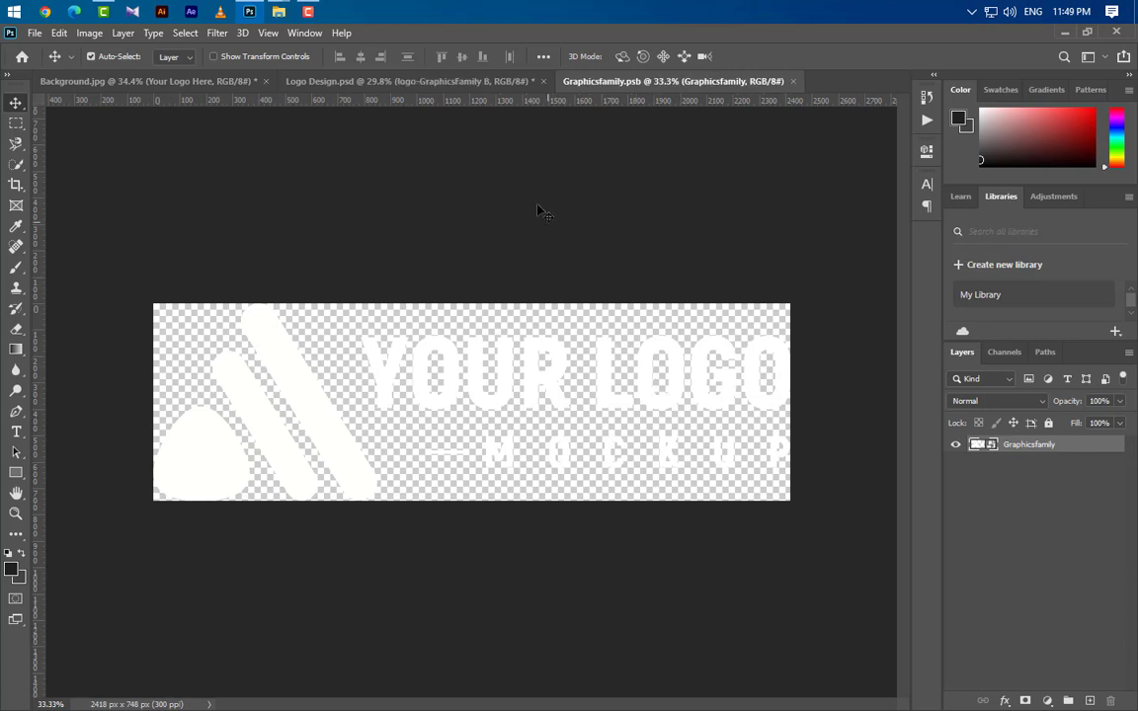
{"action": "left_click", "coordinate": [452, 79]}
{"action": "left_click_drag", "start_coordinate": [284, 396], "coordinate": [452, 423]}
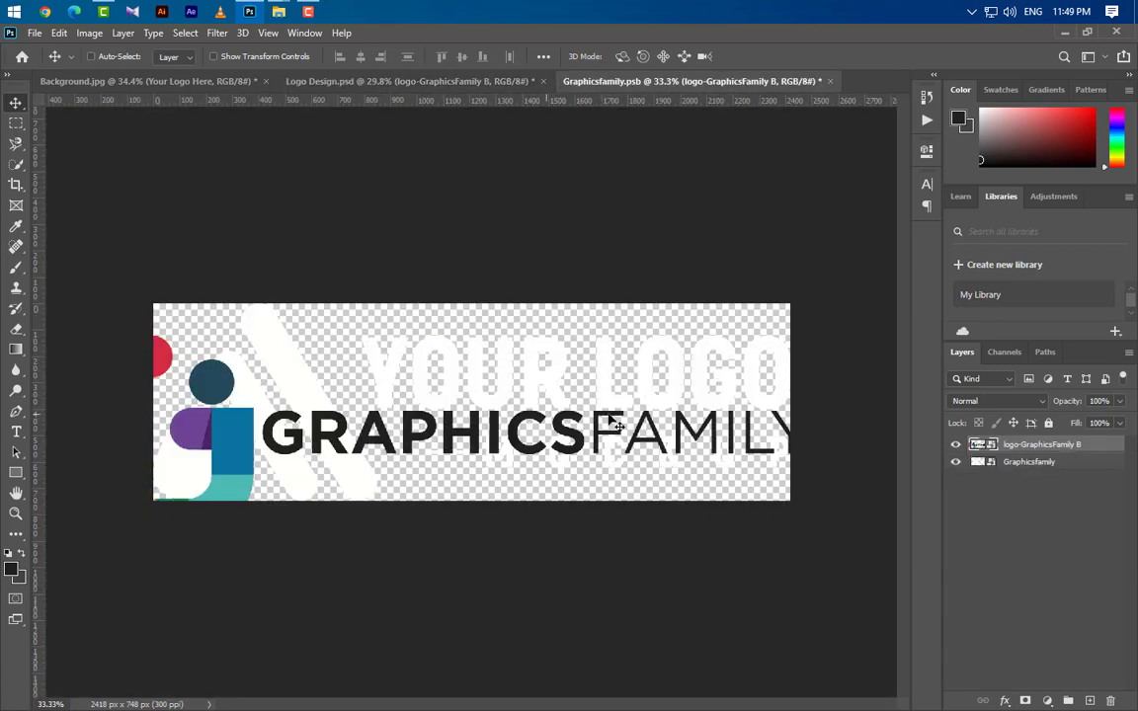
Scale the GraphicsFamily logo to 24.18% and center it so it spans the canvas width.
{"action": "key", "text": "ctrl+t"}
{"action": "left_click_drag", "start_coordinate": [618, 424], "coordinate": [577, 374]}
{"action": "left_click_drag", "start_coordinate": [870, 402], "coordinate": [790, 405]}
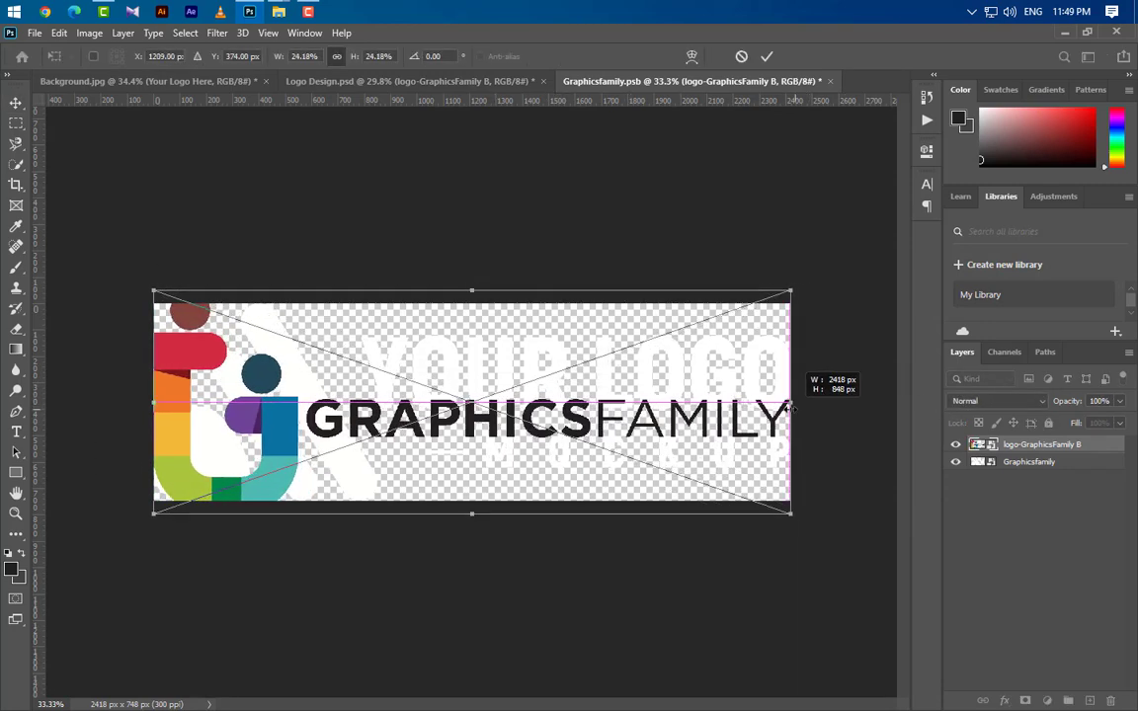
{"action": "left_click", "coordinate": [767, 56]}
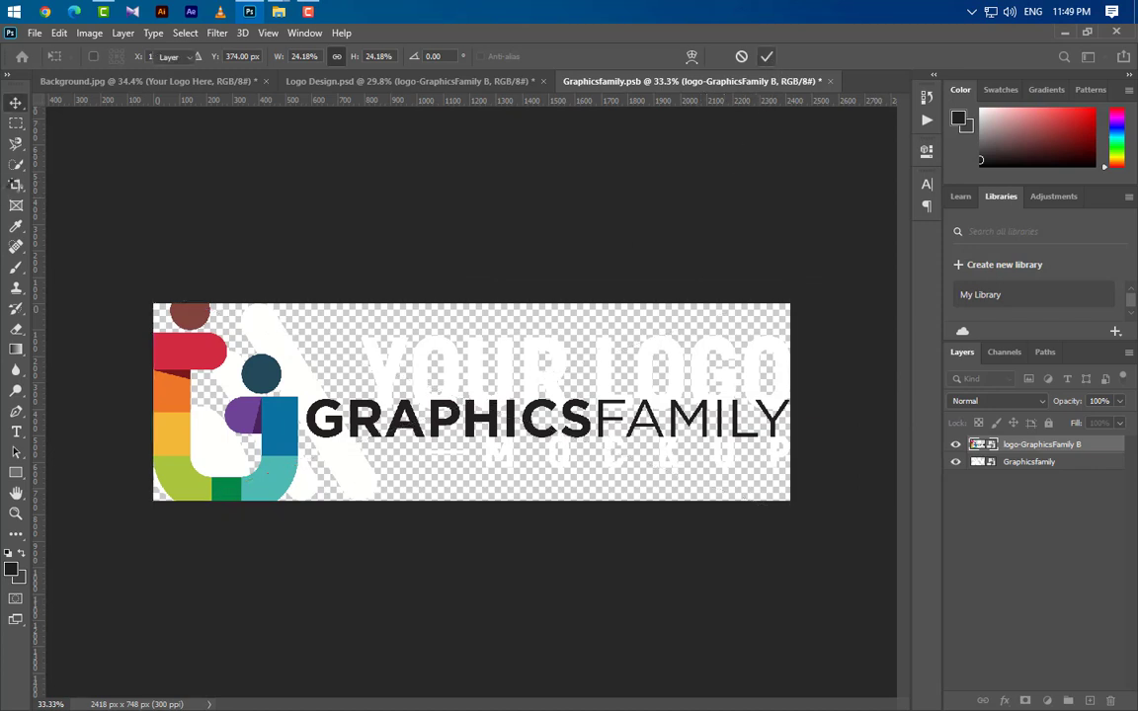
Extend the smart object's canvas with the Crop tool to about 2442 x 1628 px around the whole logo, and hide the old Graphicsfamily layer.
{"action": "left_click", "coordinate": [14, 180]}
{"action": "left_click_drag", "start_coordinate": [323, 402], "coordinate": [238, 401]}
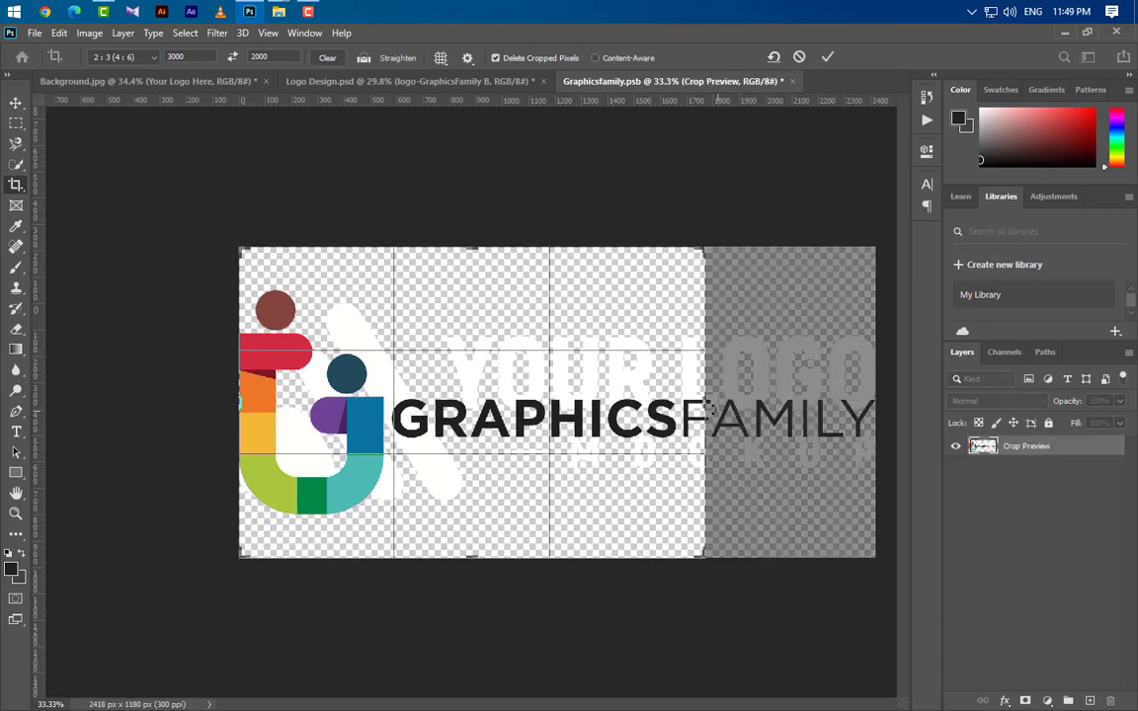
{"action": "left_click_drag", "start_coordinate": [704, 402], "coordinate": [792, 395]}
{"action": "left_click", "coordinate": [826, 57]}
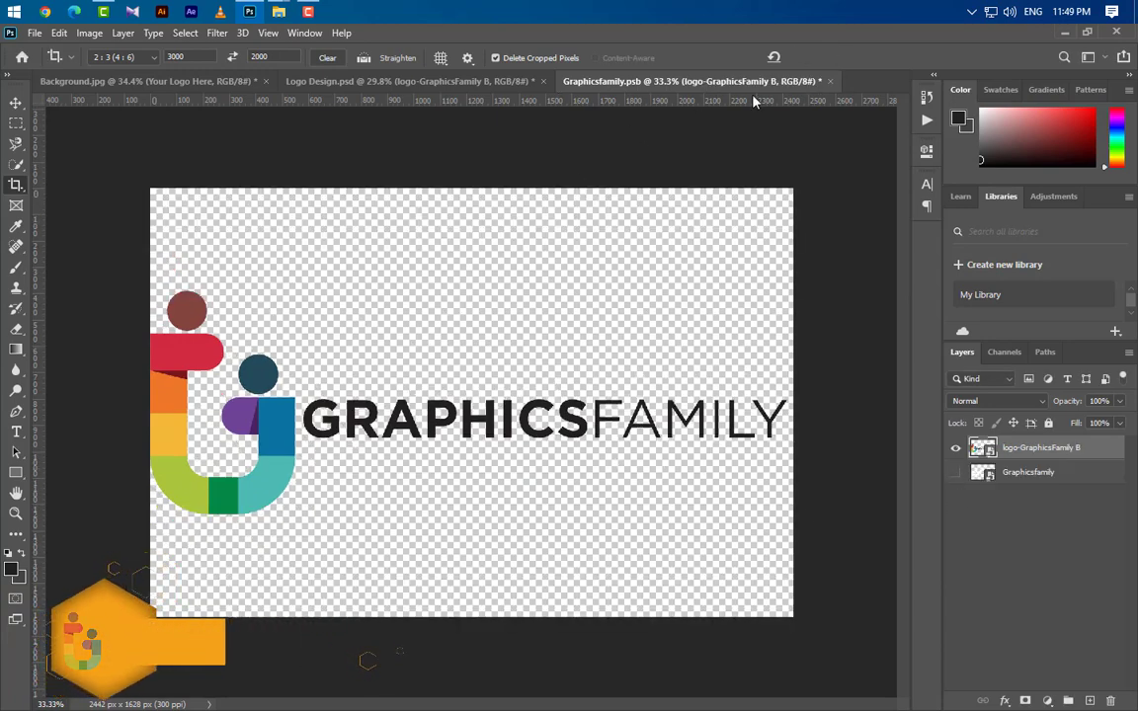
Close the smart object saving its changes, reselect the Move tool and return to Background.jpg.
{"action": "left_click", "coordinate": [830, 81]}
{"action": "left_click", "coordinate": [493, 291]}
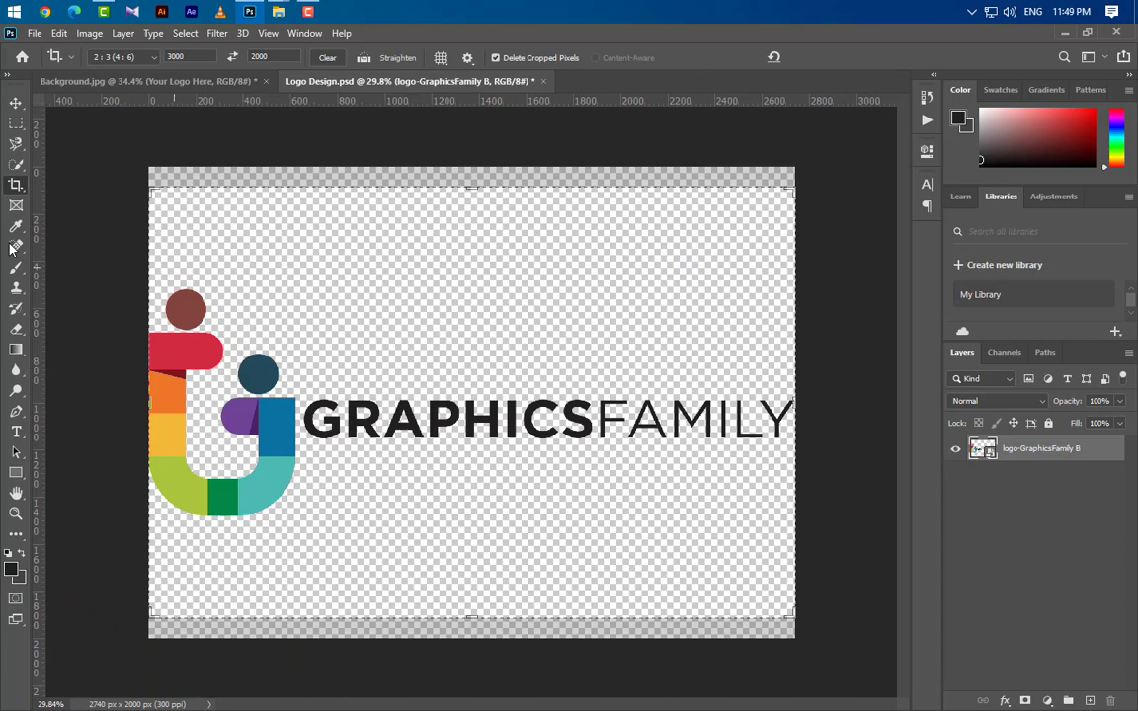
{"action": "left_click", "coordinate": [16, 104]}
{"action": "left_click", "coordinate": [128, 83]}
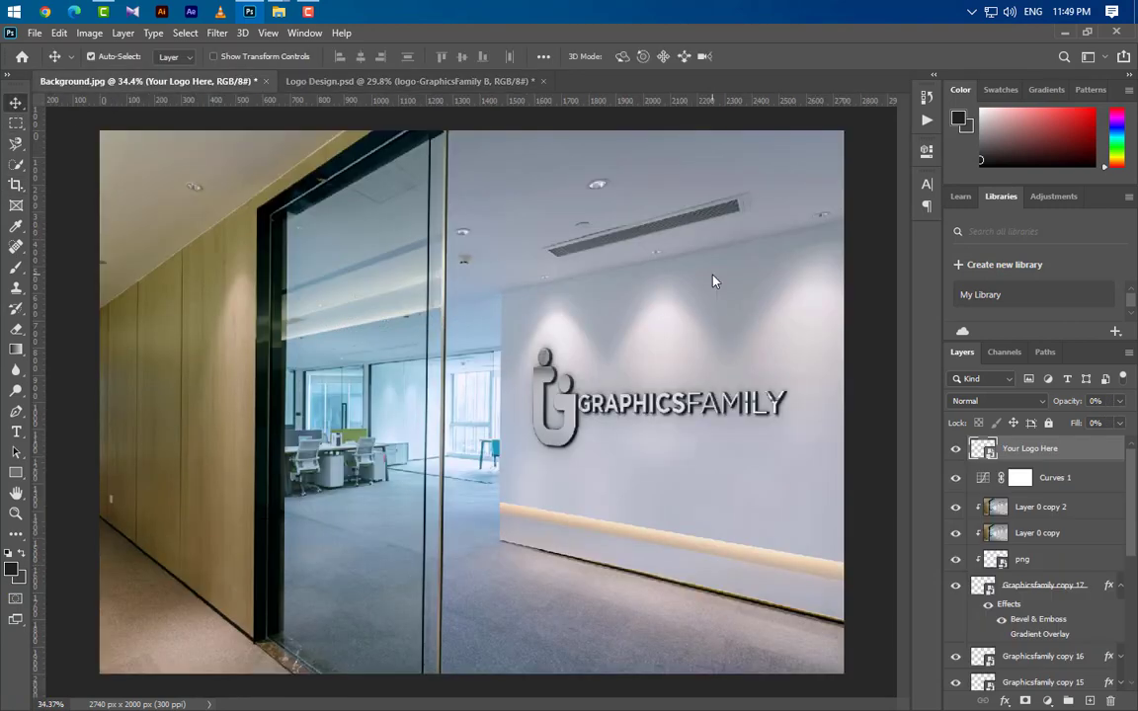